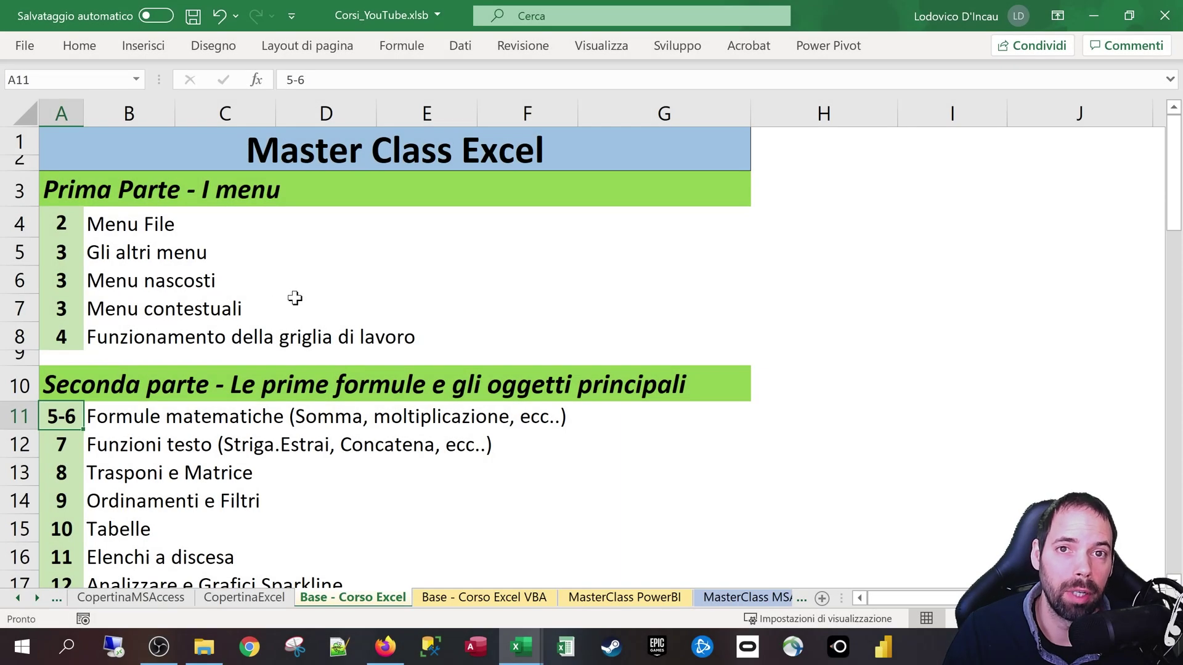
Scroll the course index to lesson 17 and switch to the L17_Data, Ora e unione del testo workbook
{"action": "scroll", "coordinate": [197, 314], "scroll_direction": "down", "scroll_amount": 3}
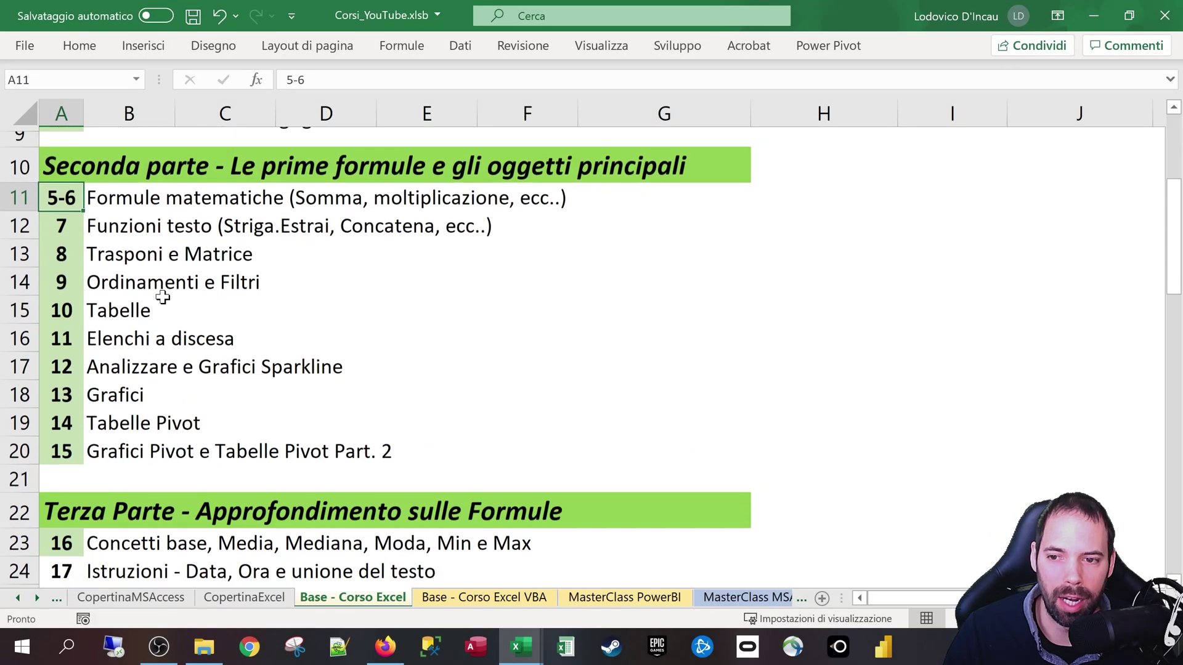
{"action": "scroll", "coordinate": [164, 296], "scroll_direction": "down", "scroll_amount": 2}
{"action": "left_click", "coordinate": [62, 351]}
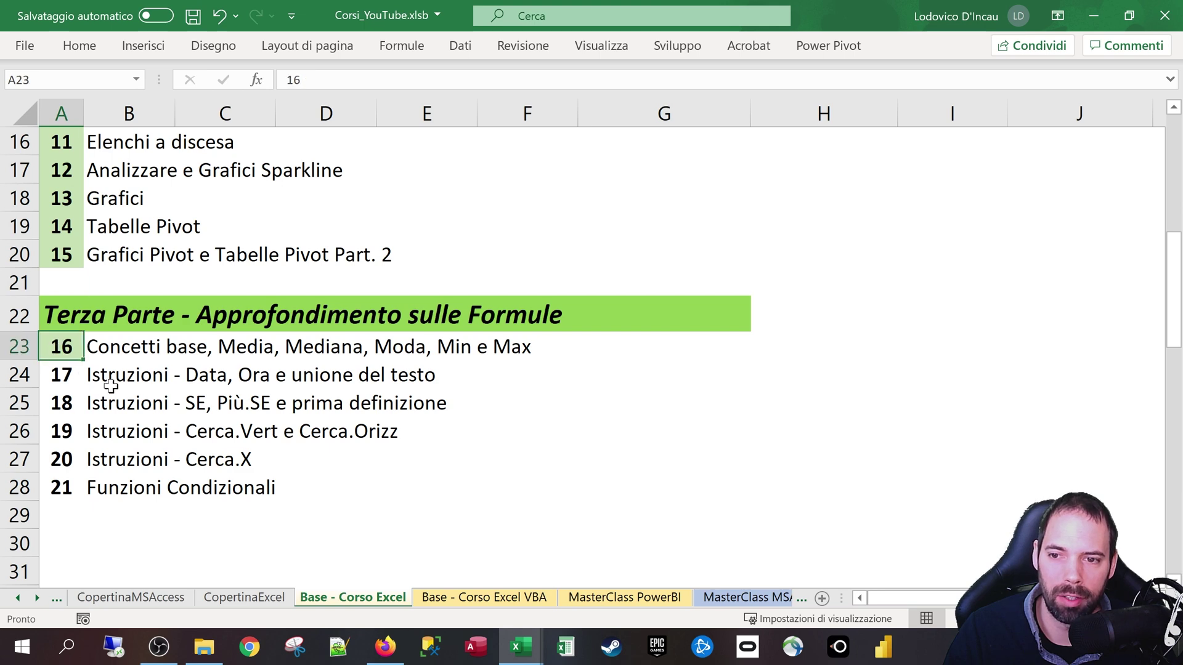
{"action": "left_click_drag", "start_coordinate": [132, 377], "coordinate": [444, 373]}
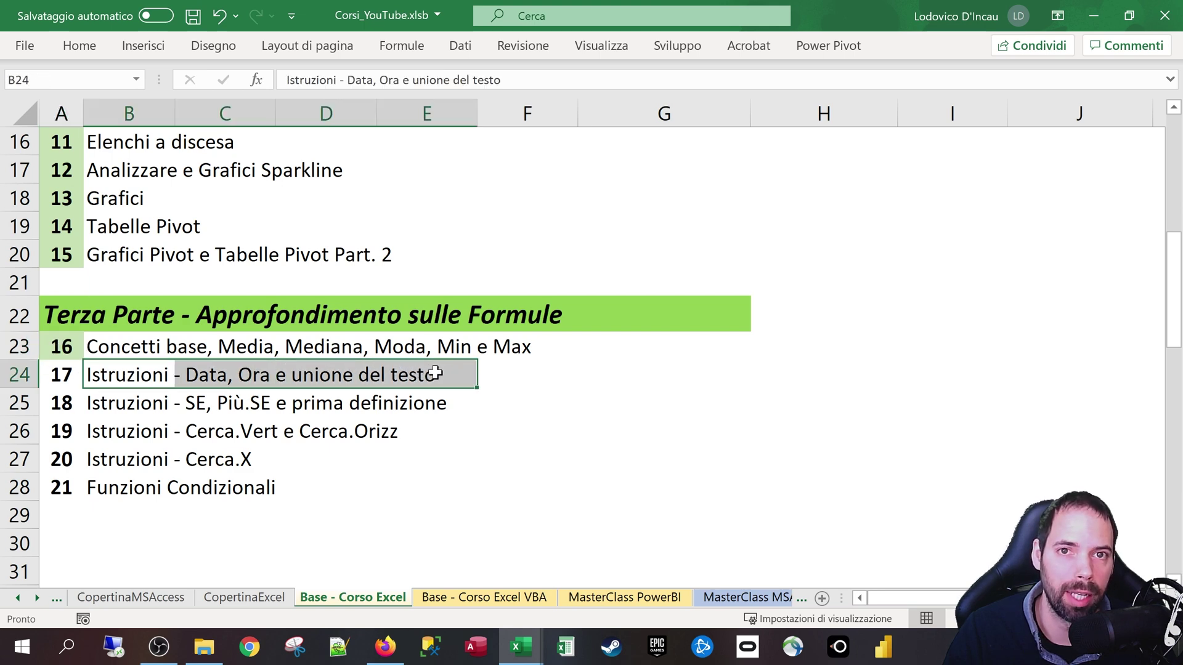
{"action": "key", "text": "Left"}
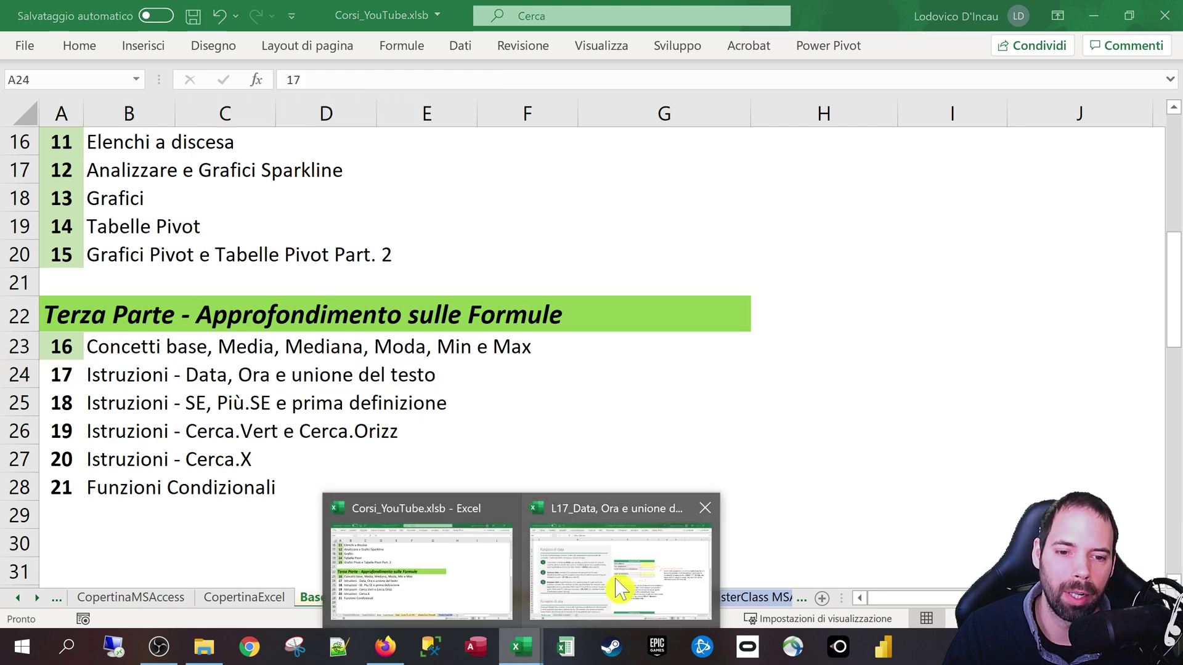
{"action": "left_click", "coordinate": [619, 585]}
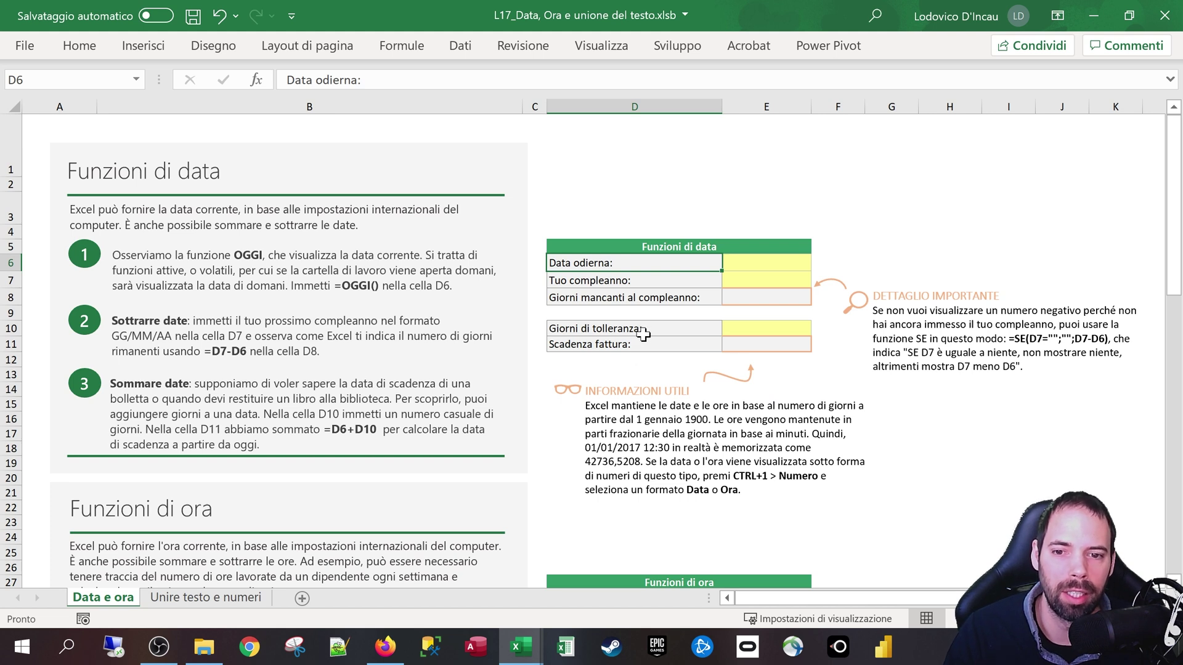
{"action": "left_click", "coordinate": [674, 251]}
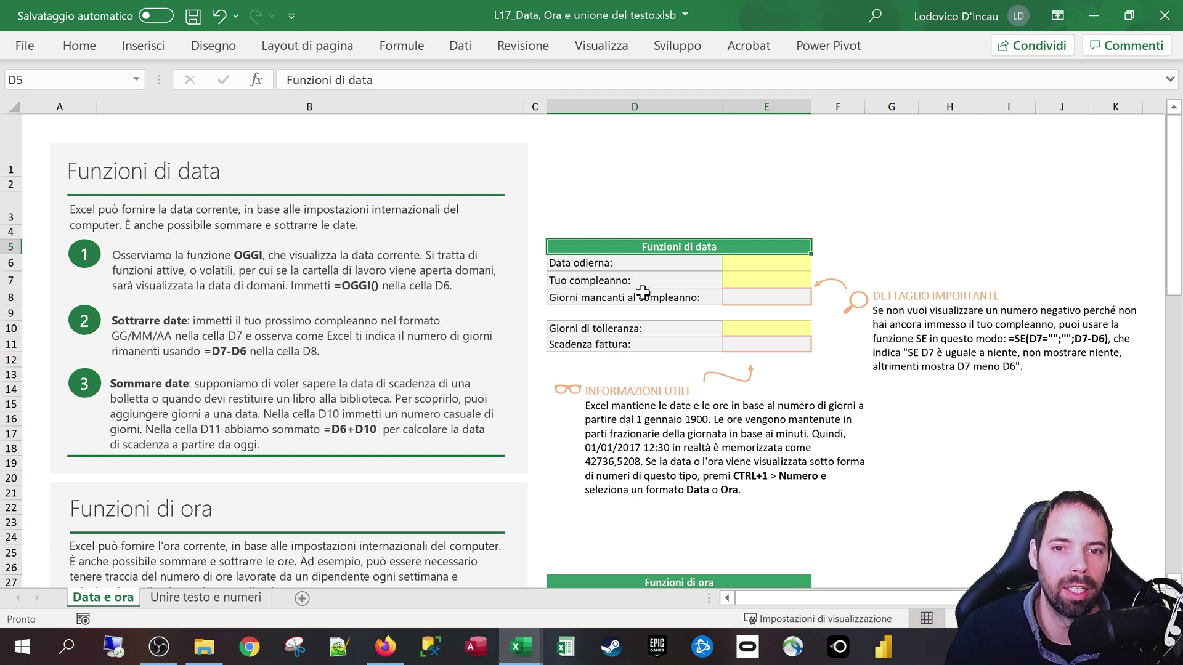
{"action": "left_click", "coordinate": [619, 265]}
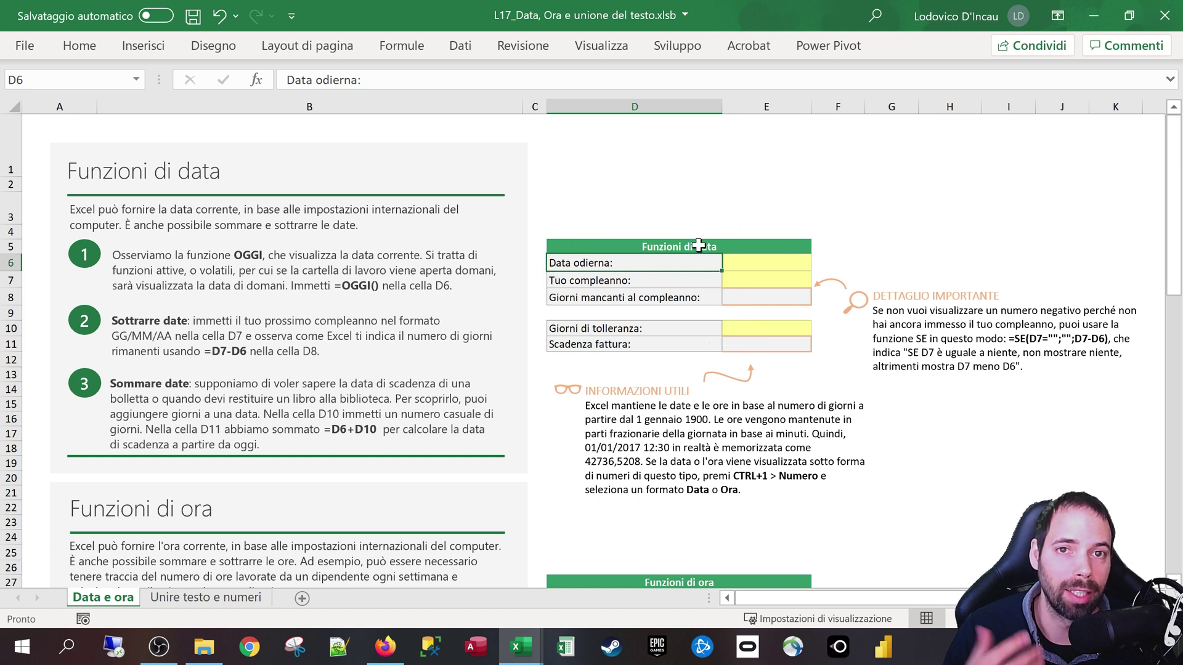
{"action": "left_click", "coordinate": [736, 263]}
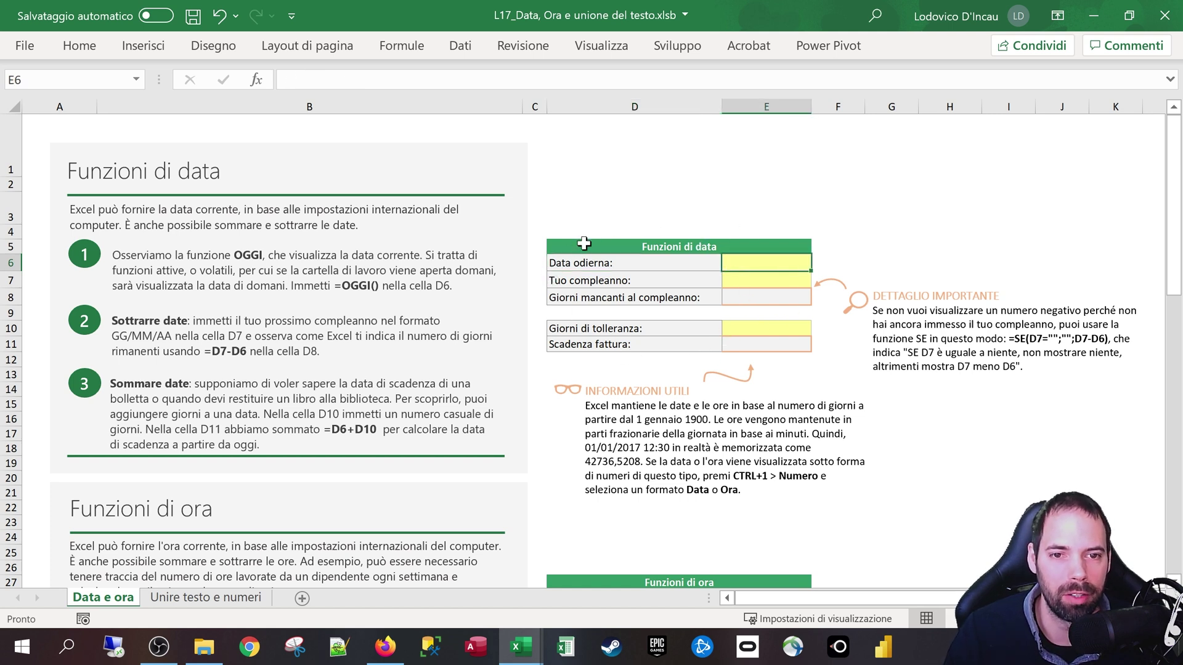
{"action": "left_click", "coordinate": [619, 245]}
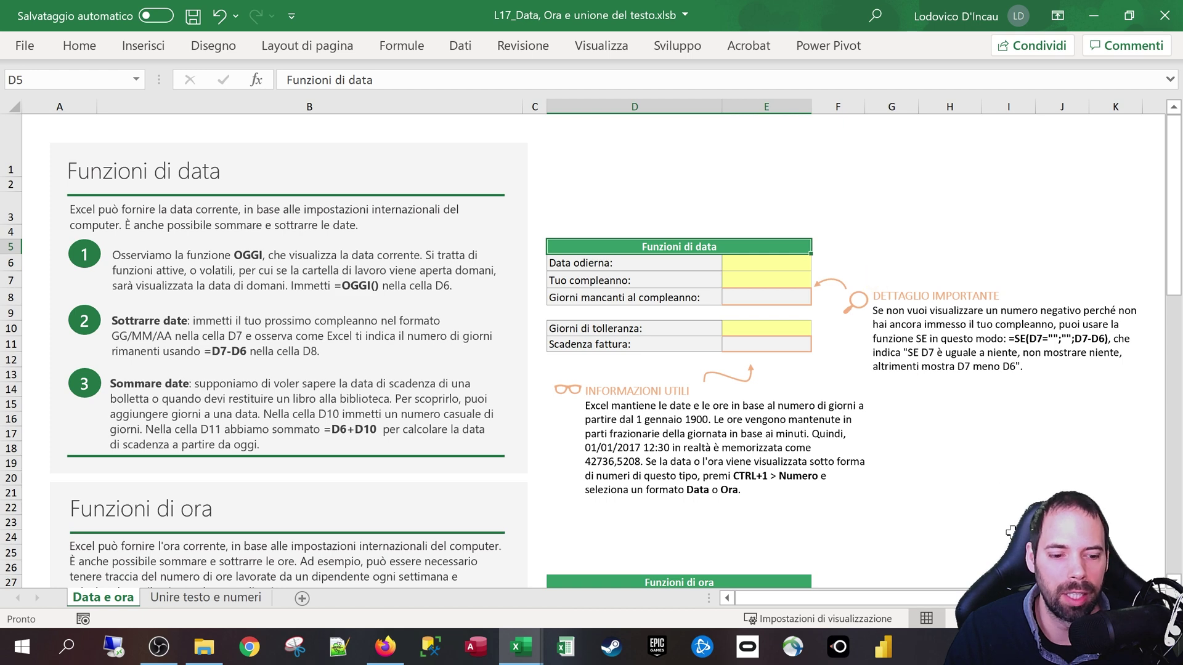
{"action": "key", "text": "super+plus"}
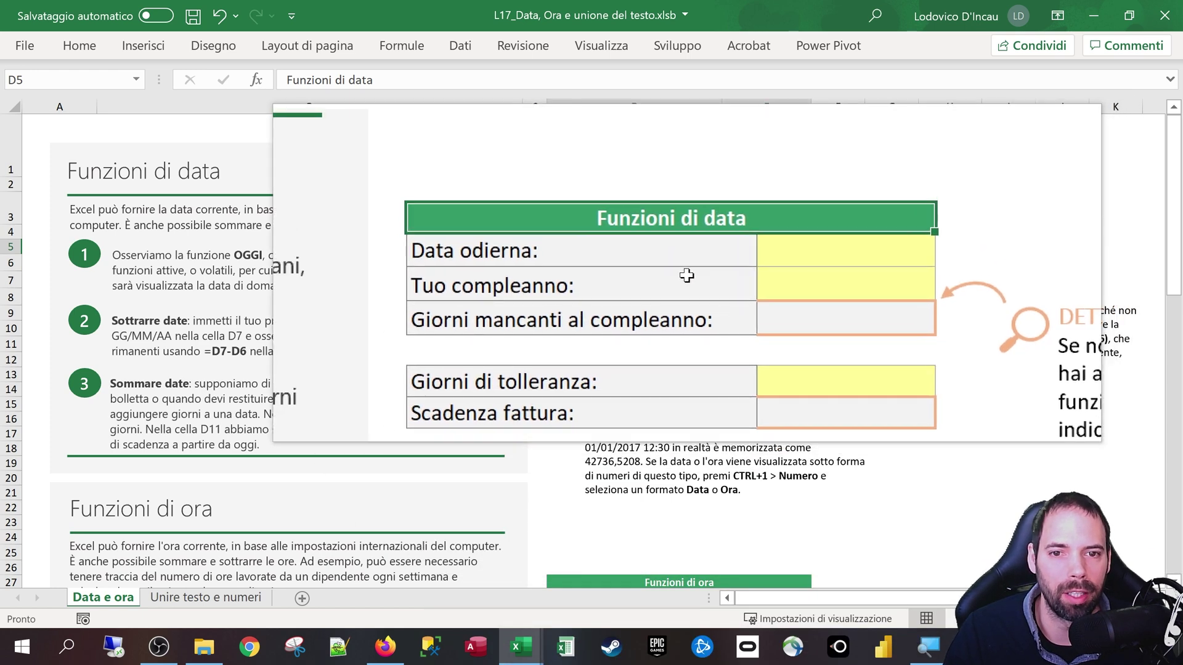
{"action": "left_click", "coordinate": [679, 261]}
{"action": "left_click", "coordinate": [741, 259]}
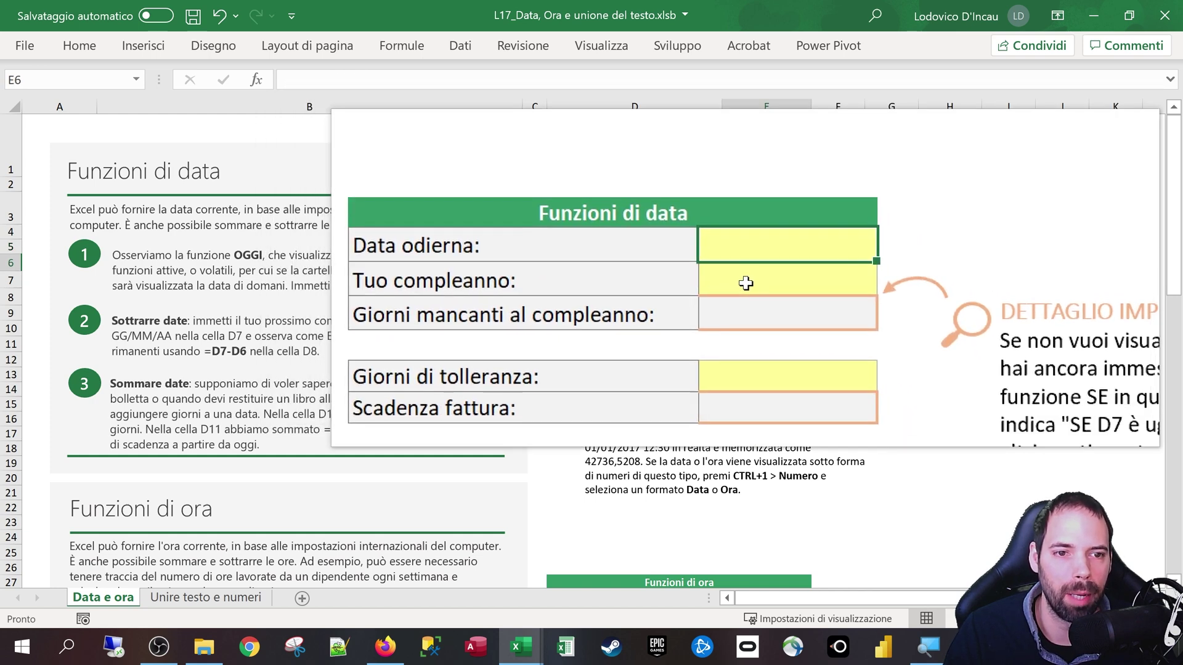
{"action": "left_click", "coordinate": [747, 283]}
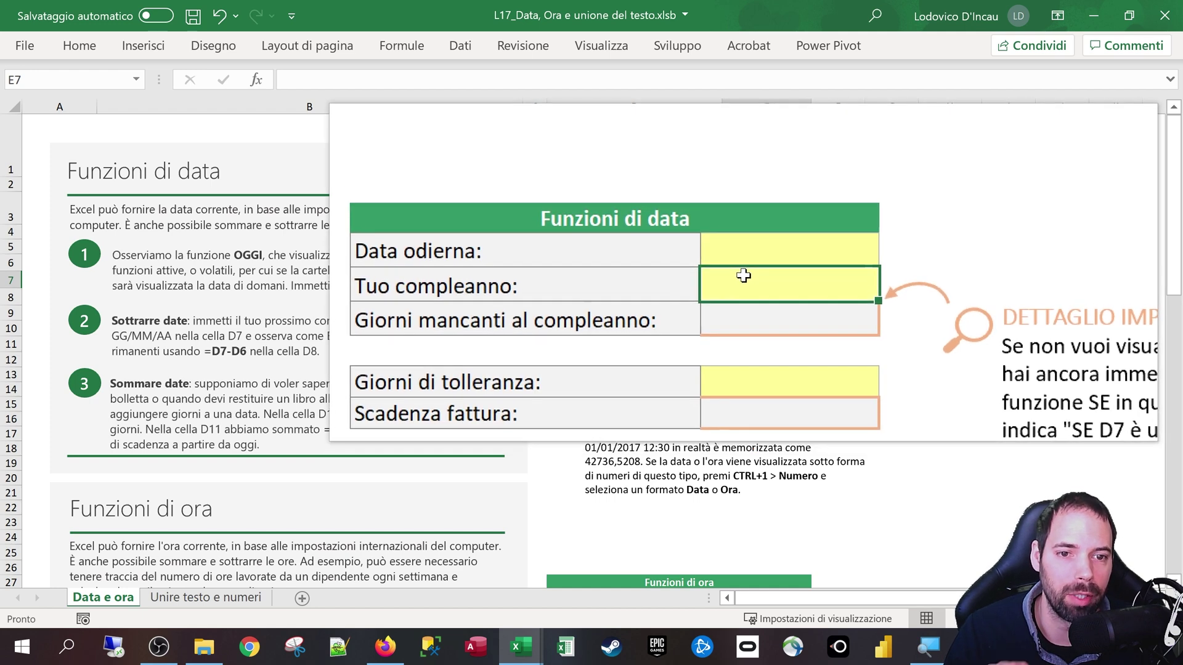
{"action": "left_click", "coordinate": [742, 300]}
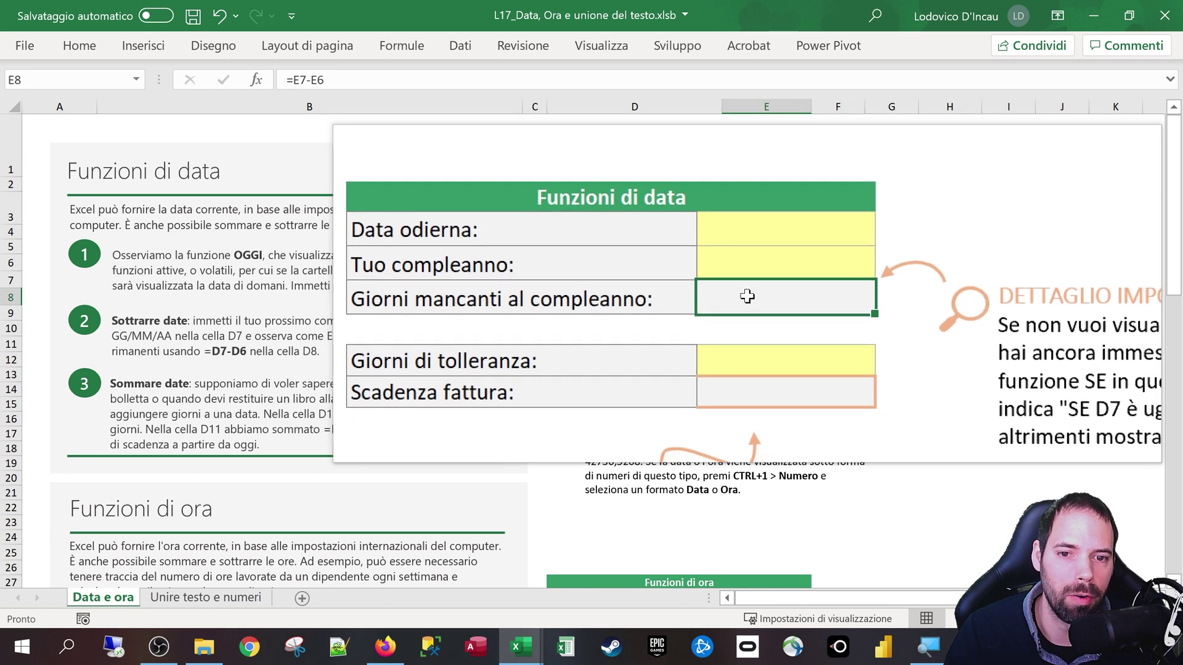
{"action": "left_click", "coordinate": [709, 322]}
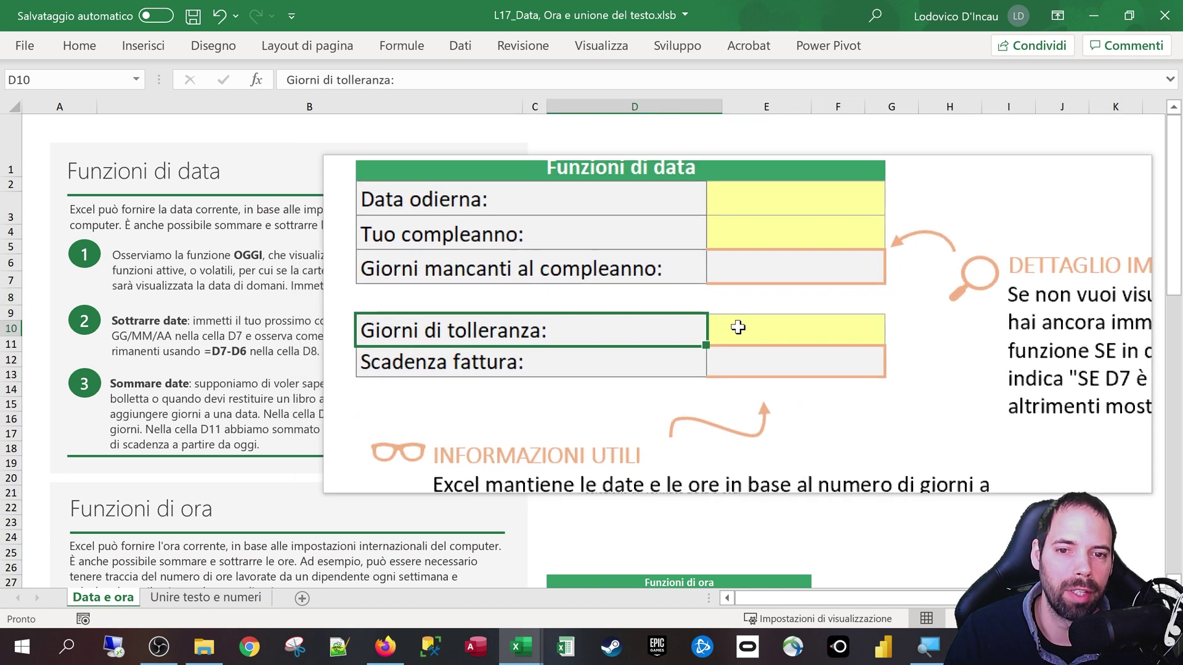
{"action": "left_click", "coordinate": [737, 327]}
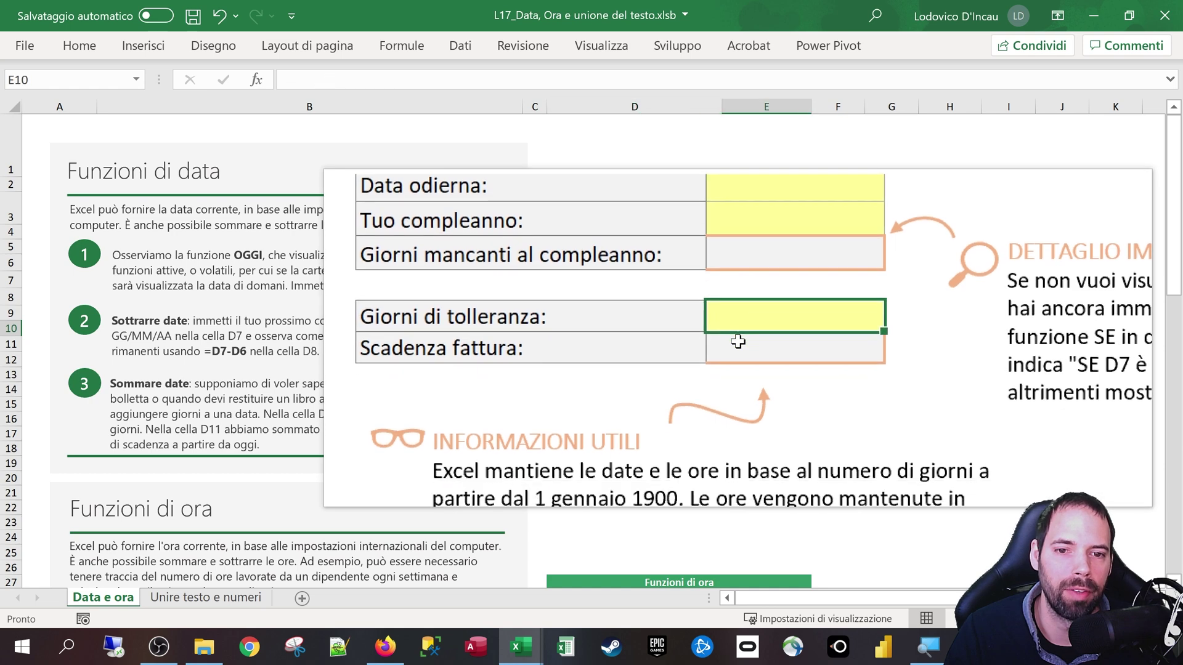
{"action": "left_click", "coordinate": [738, 342]}
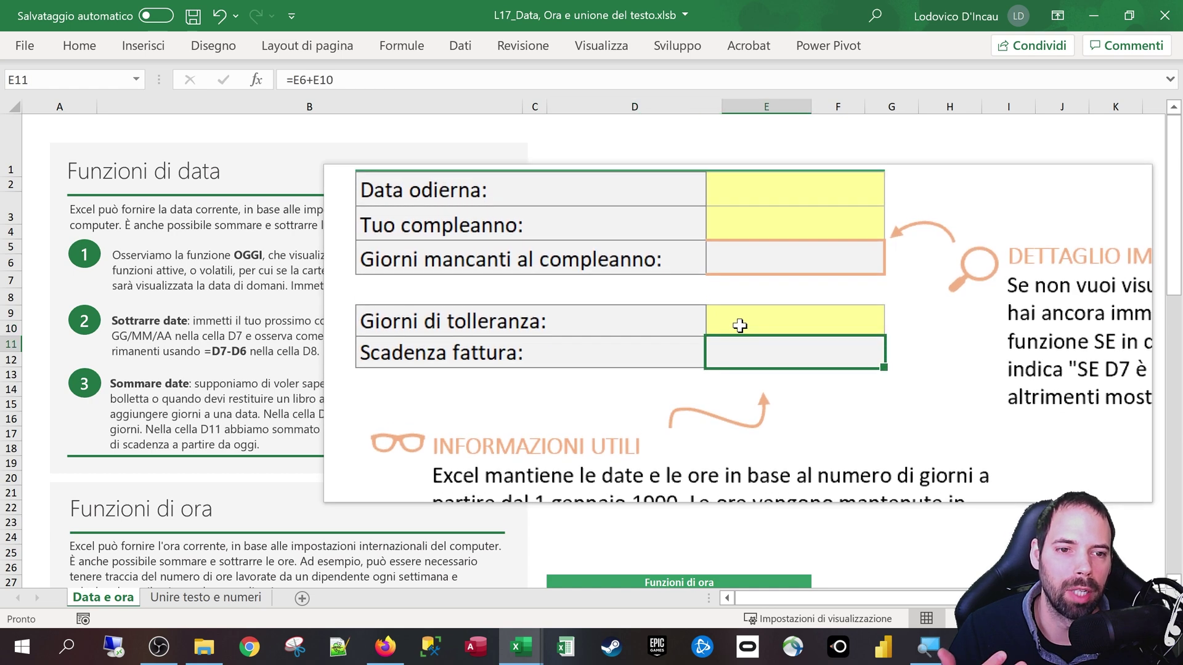
{"action": "left_click", "coordinate": [728, 331]}
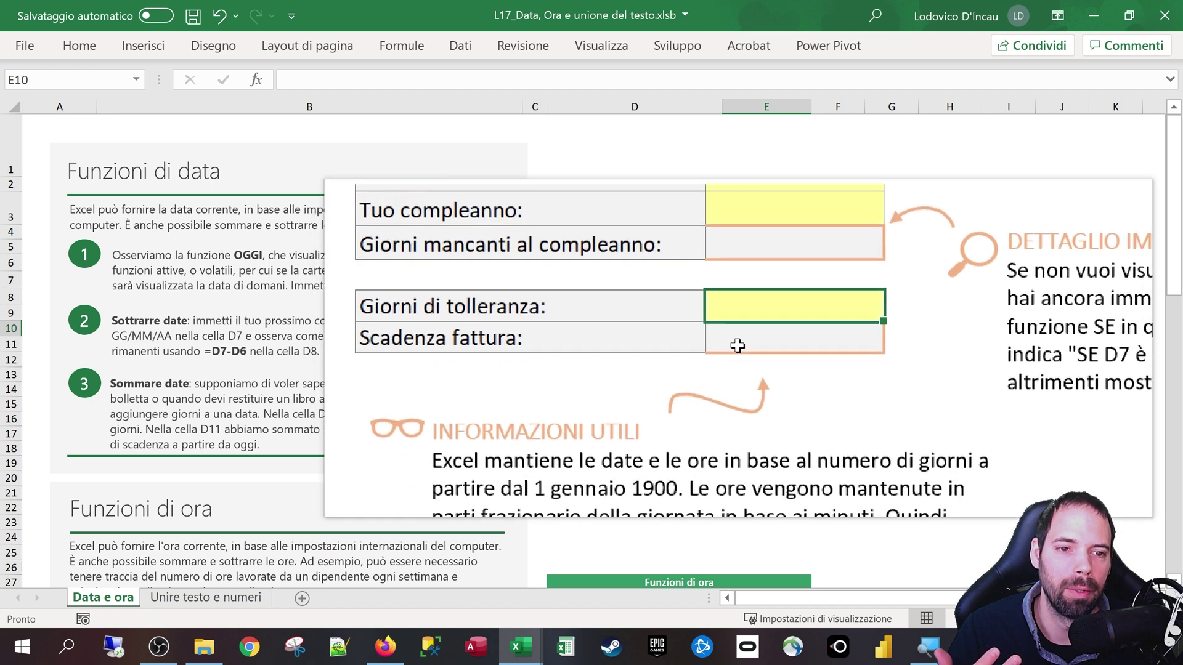
{"action": "left_click", "coordinate": [737, 341]}
{"action": "left_click", "coordinate": [739, 271]}
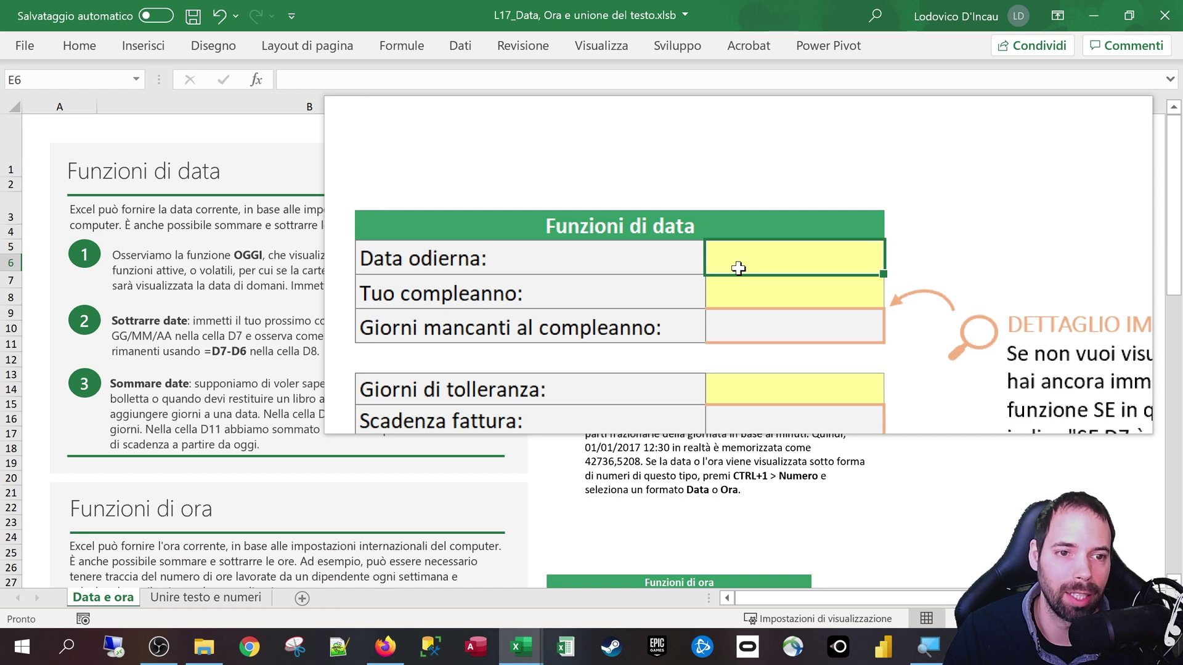
Enter =OGGI() in E6 so Data odierna shows 25/04/21
{"action": "type", "text": "="}
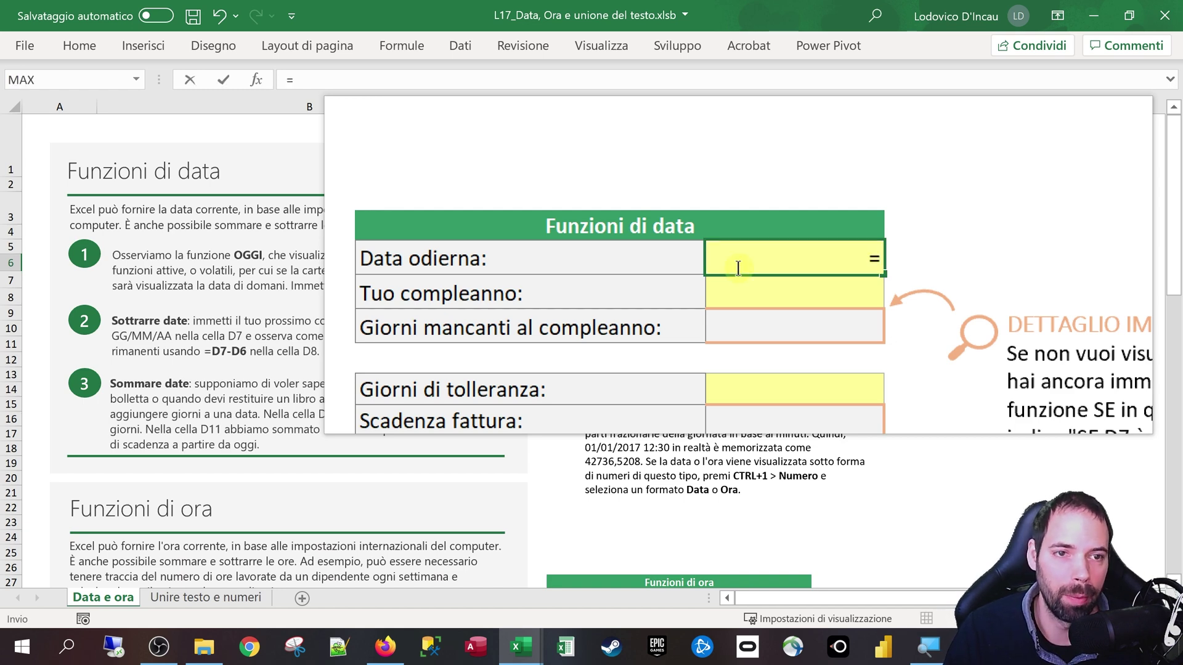
{"action": "type", "text": "ogg"}
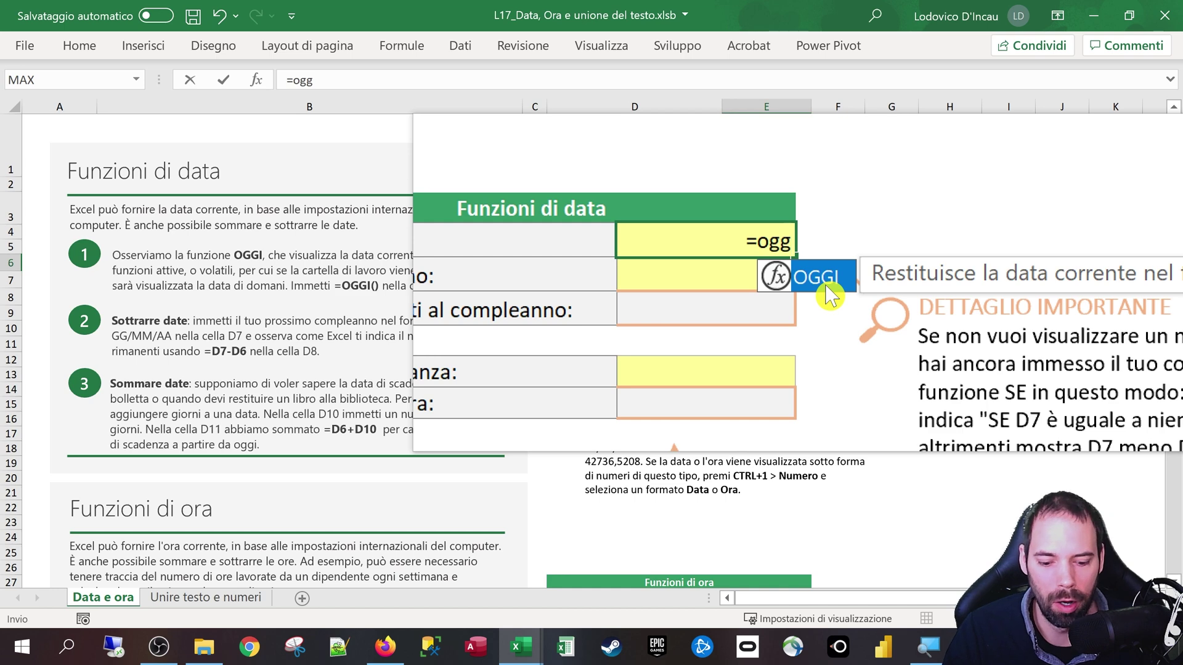
{"action": "type", "text": "i("}
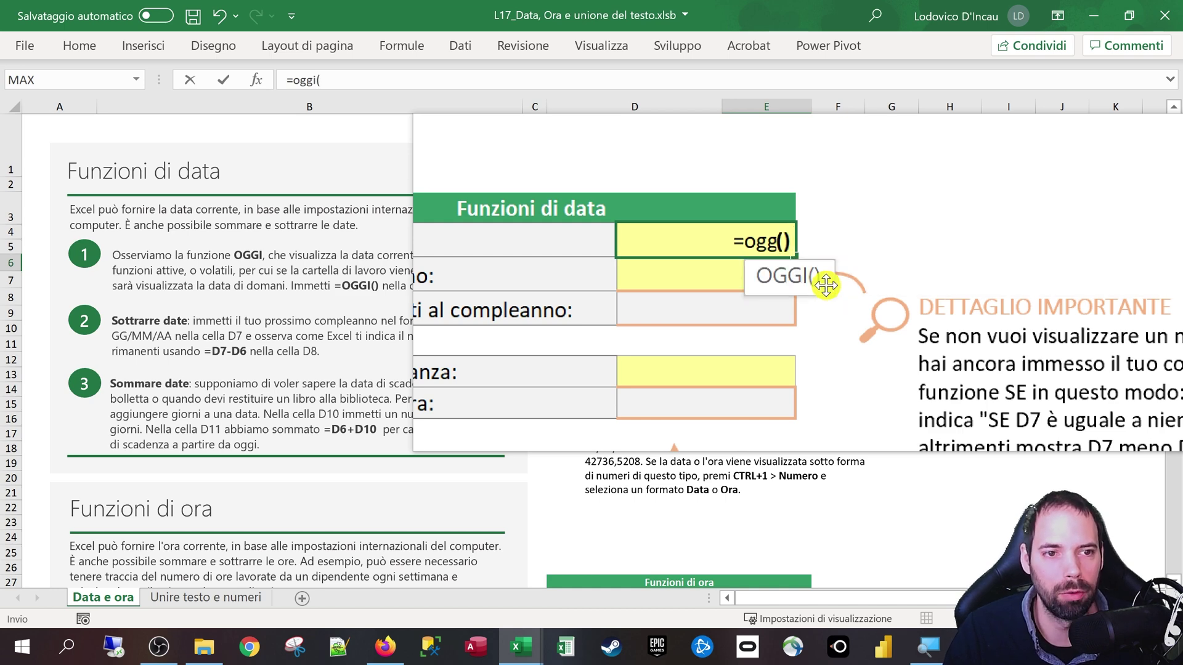
{"action": "type", "text": ")"}
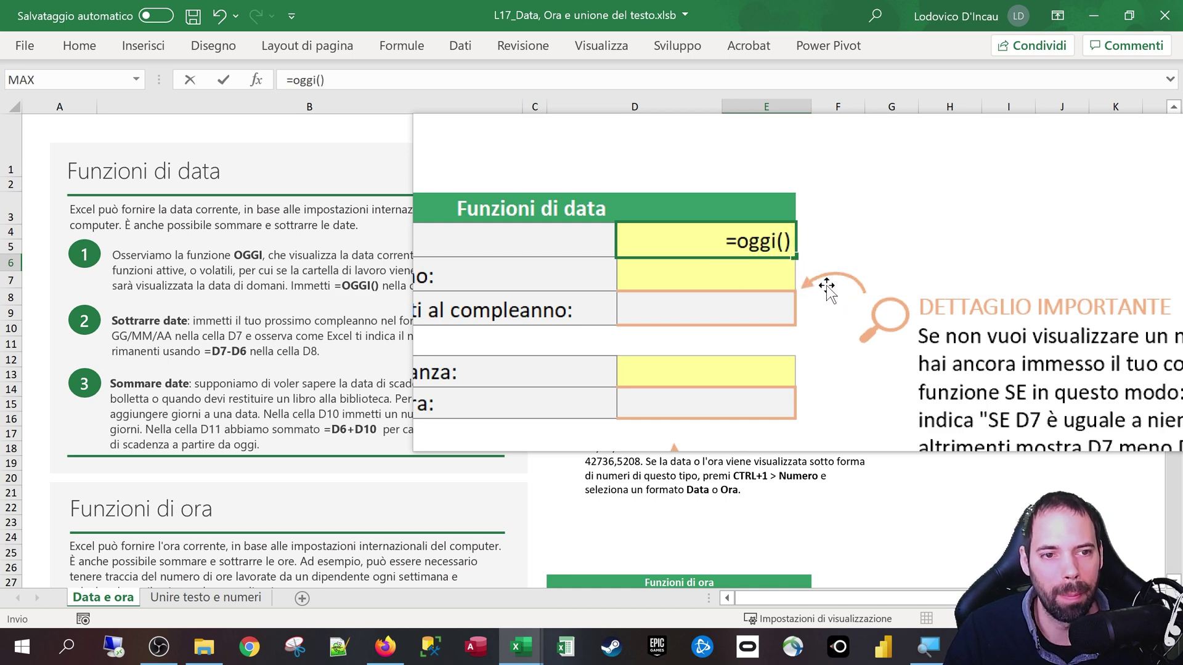
{"action": "key", "text": "Return"}
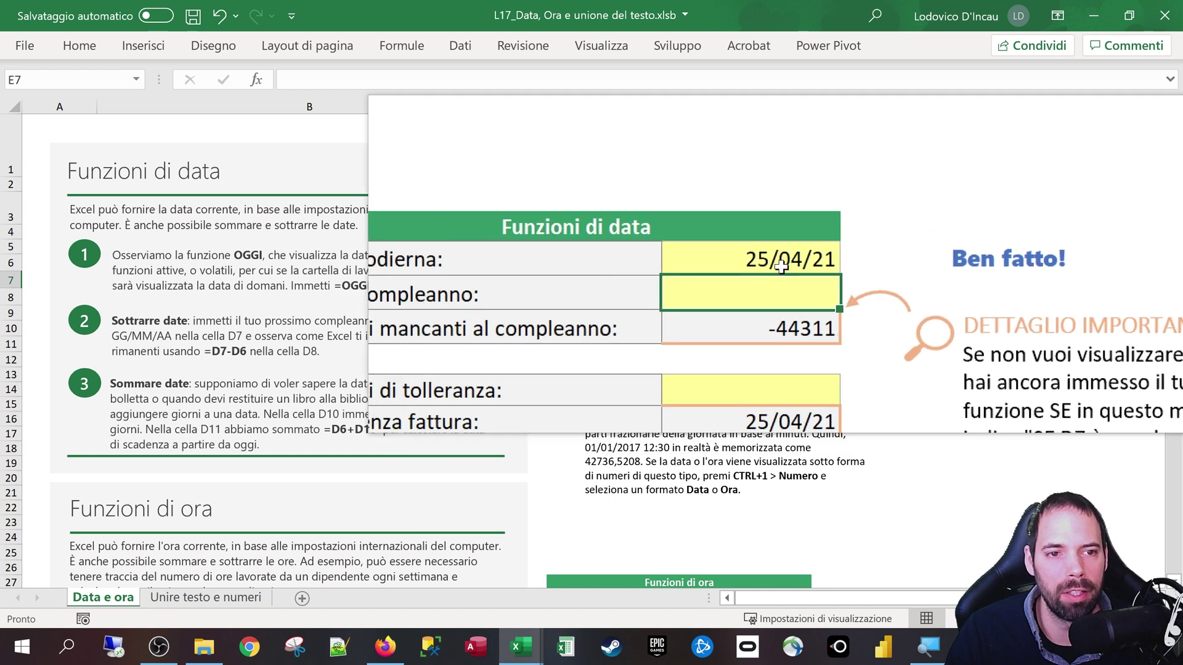
{"action": "left_click", "coordinate": [764, 240]}
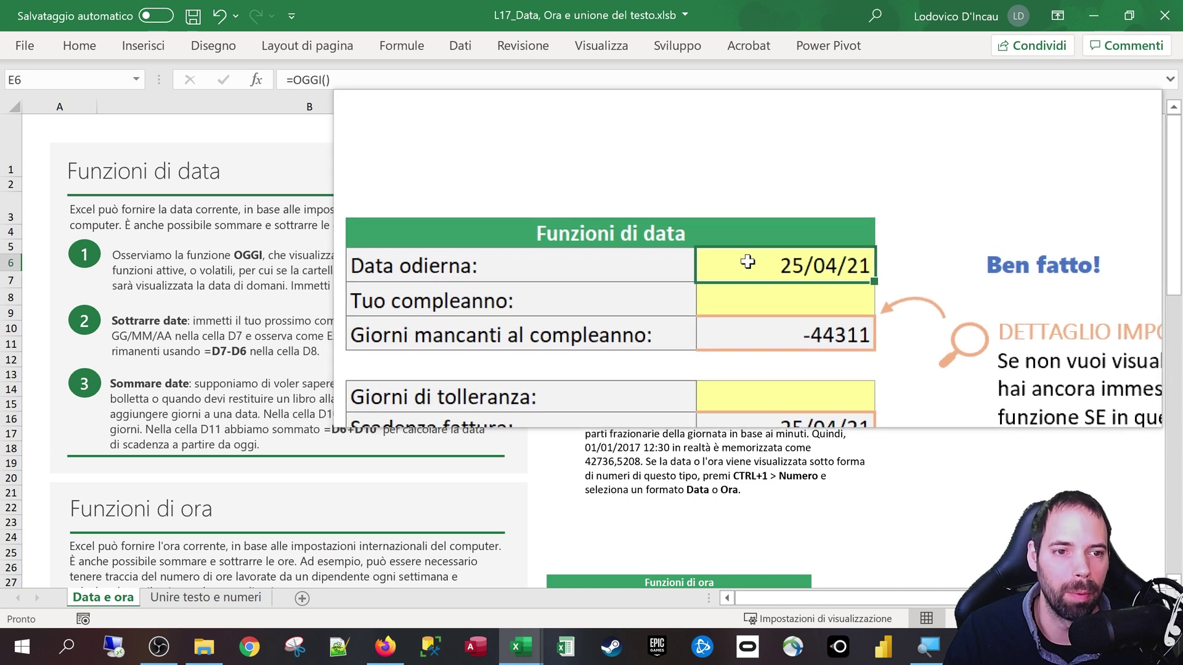
Enter the birthday 21/09/21 in cell E7
{"action": "left_click", "coordinate": [746, 276]}
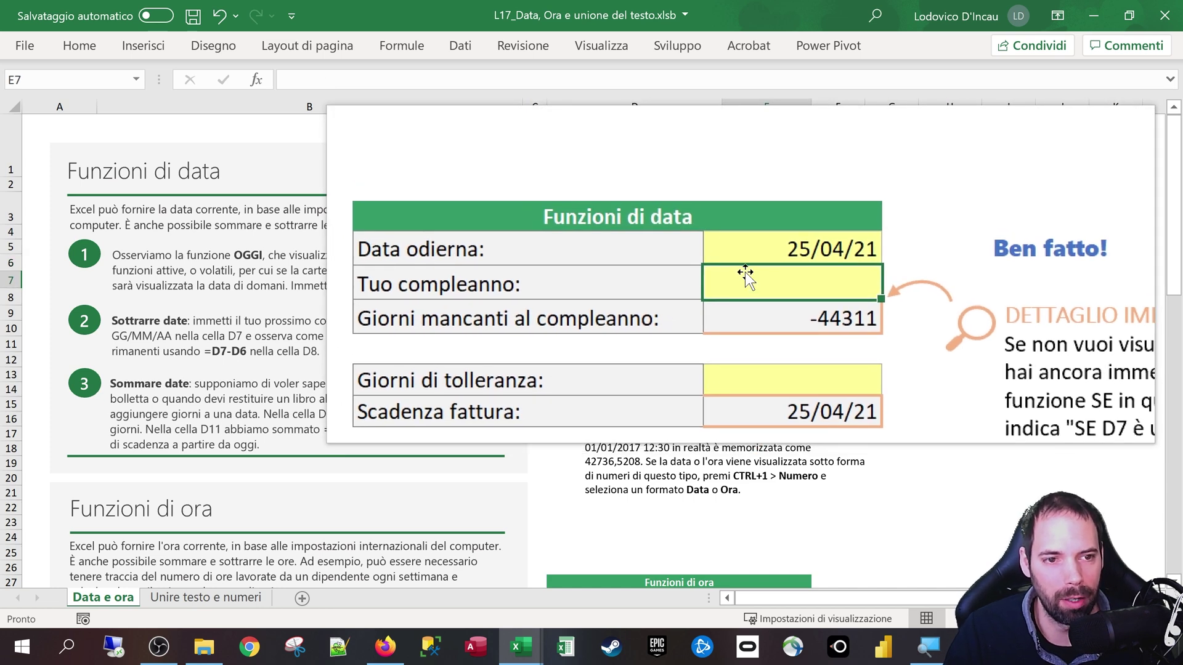
{"action": "type", "text": "21/0"}
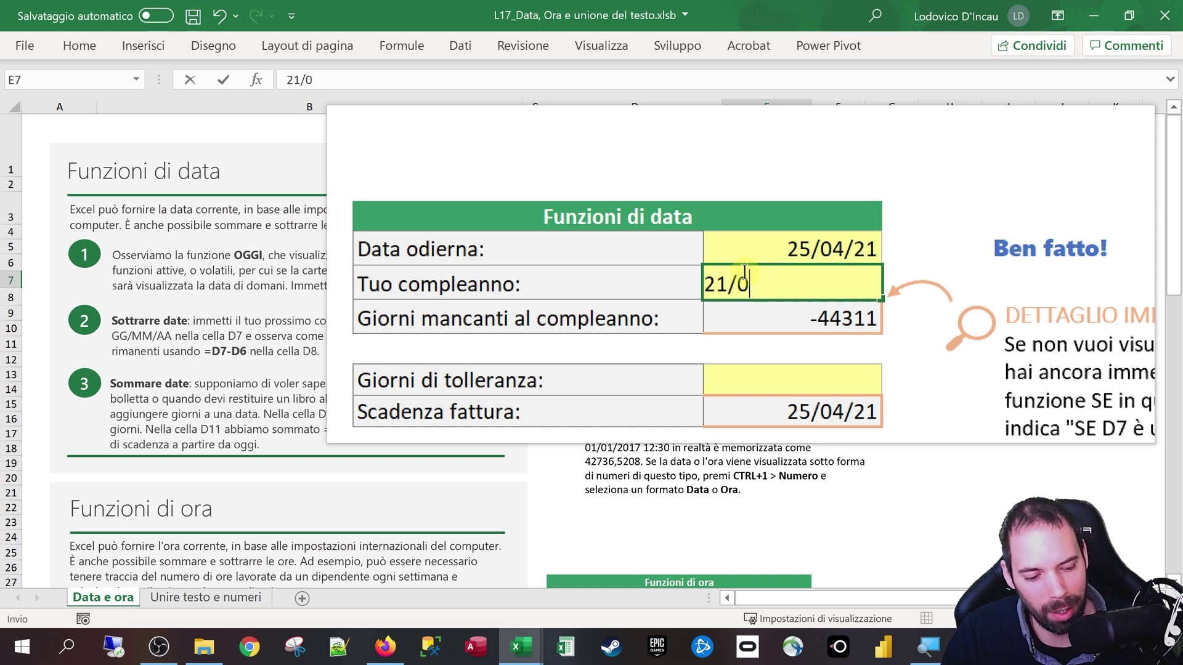
{"action": "type", "text": "9/20"}
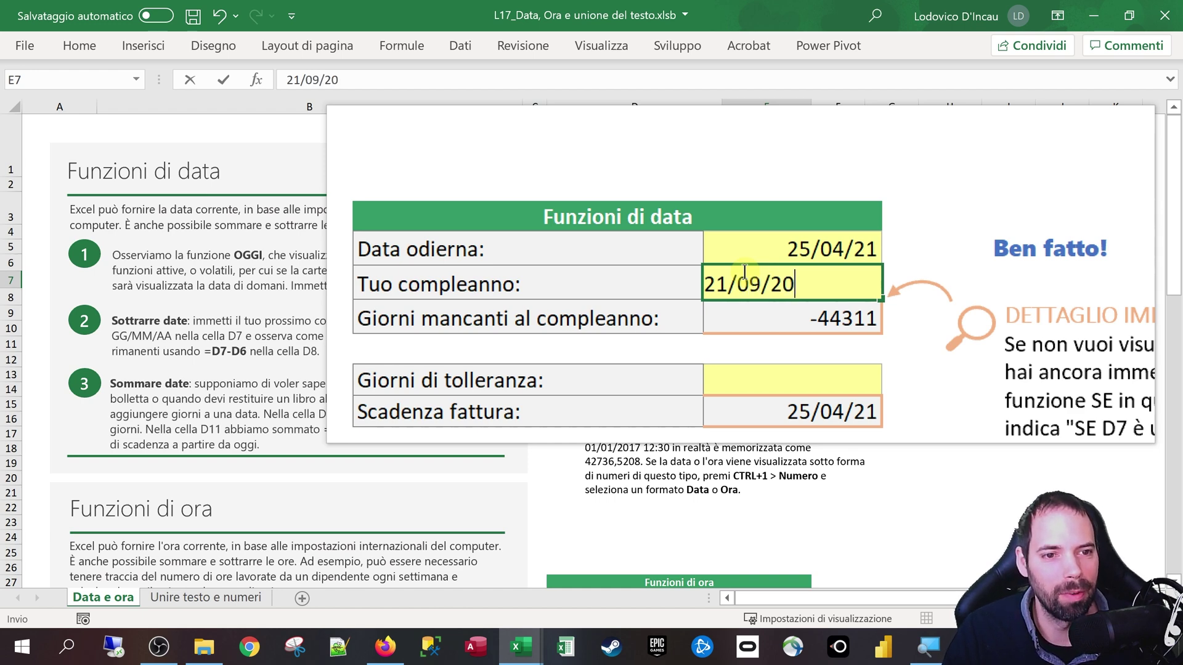
{"action": "type", "text": "21"}
{"action": "key", "text": "Return"}
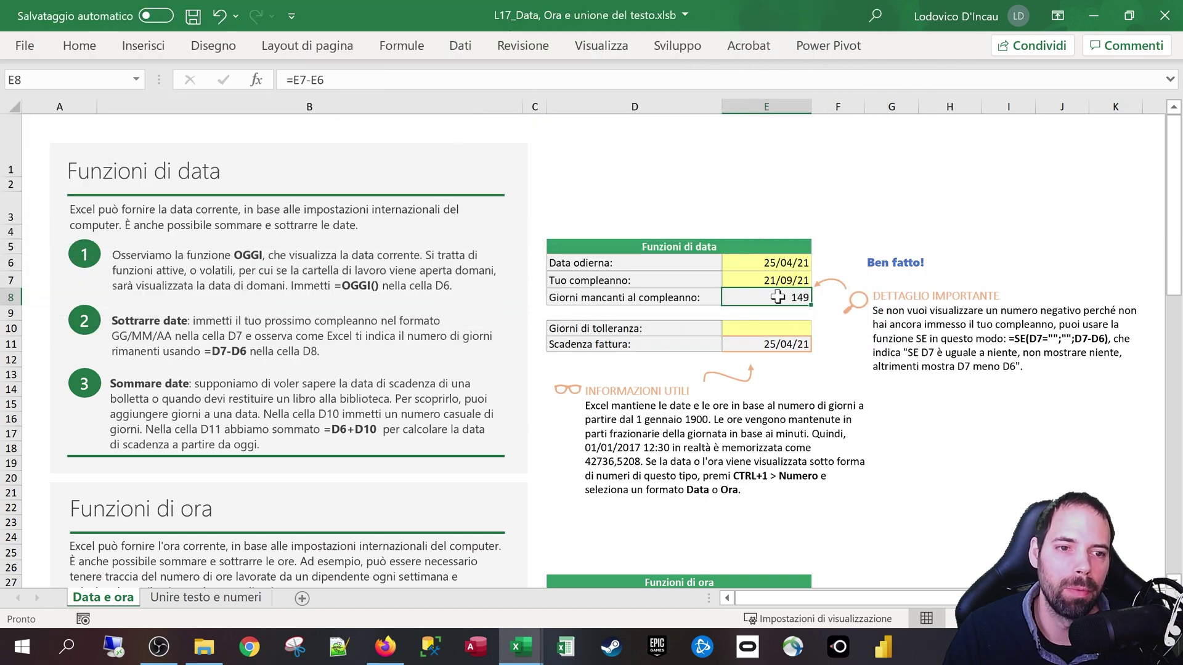
Review the =E7-E6 formula in E8, which gives 149 days until the birthday
{"action": "left_click_drag", "start_coordinate": [772, 262], "coordinate": [767, 281]}
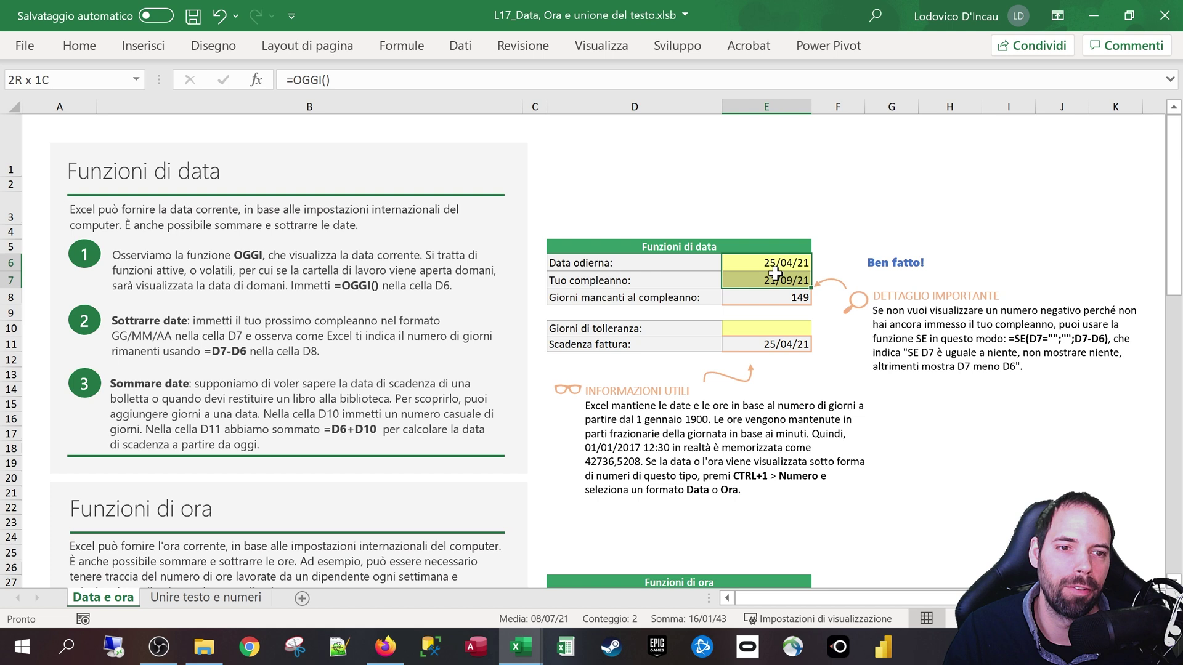
{"action": "left_click", "coordinate": [753, 297]}
{"action": "double_click", "coordinate": [752, 296]}
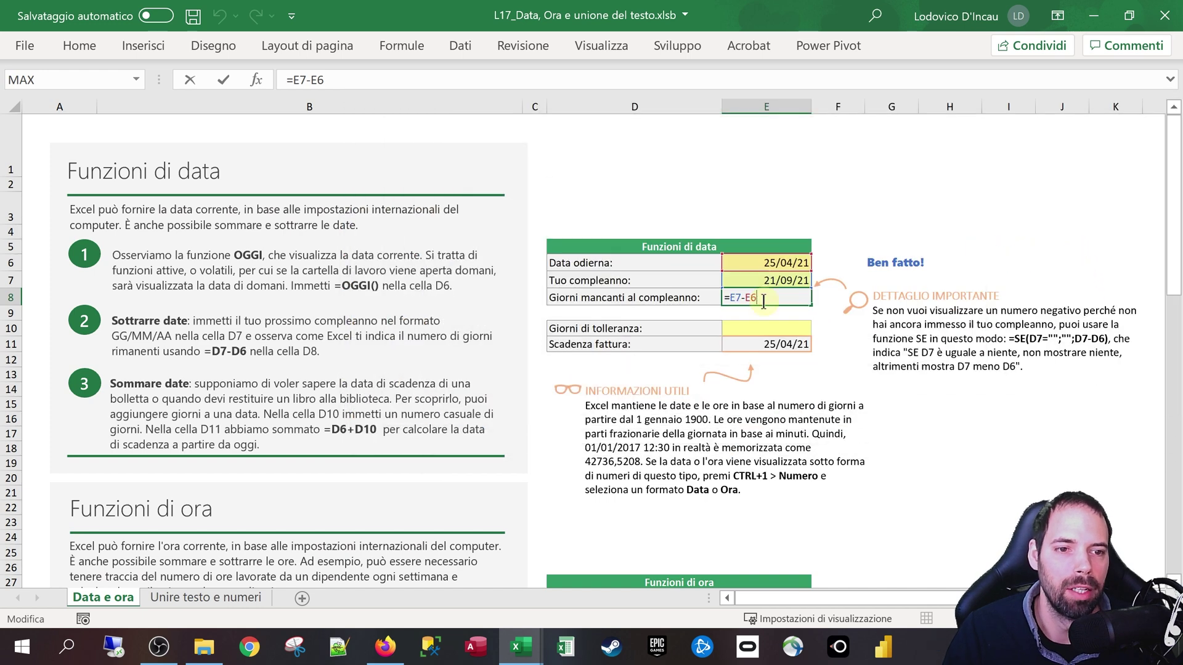
{"action": "left_click", "coordinate": [748, 331]}
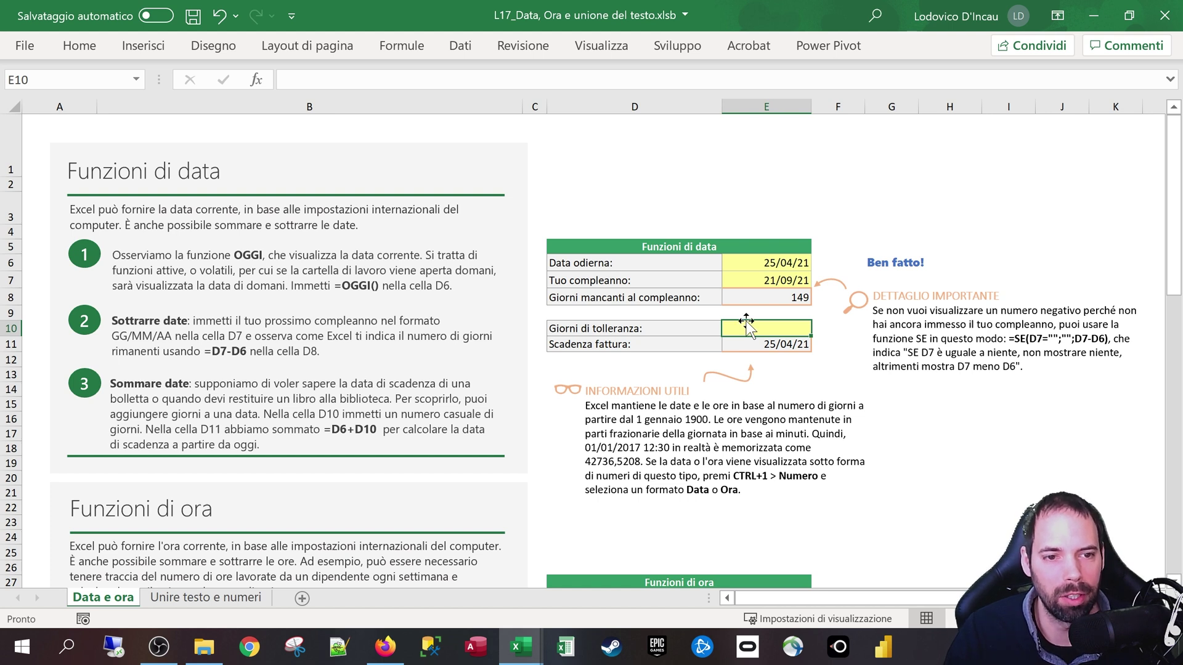
Enter 10 tolerance days in E10 and the due date formula =E6+E10 in E11, giving 05/05/21
{"action": "type", "text": "10"}
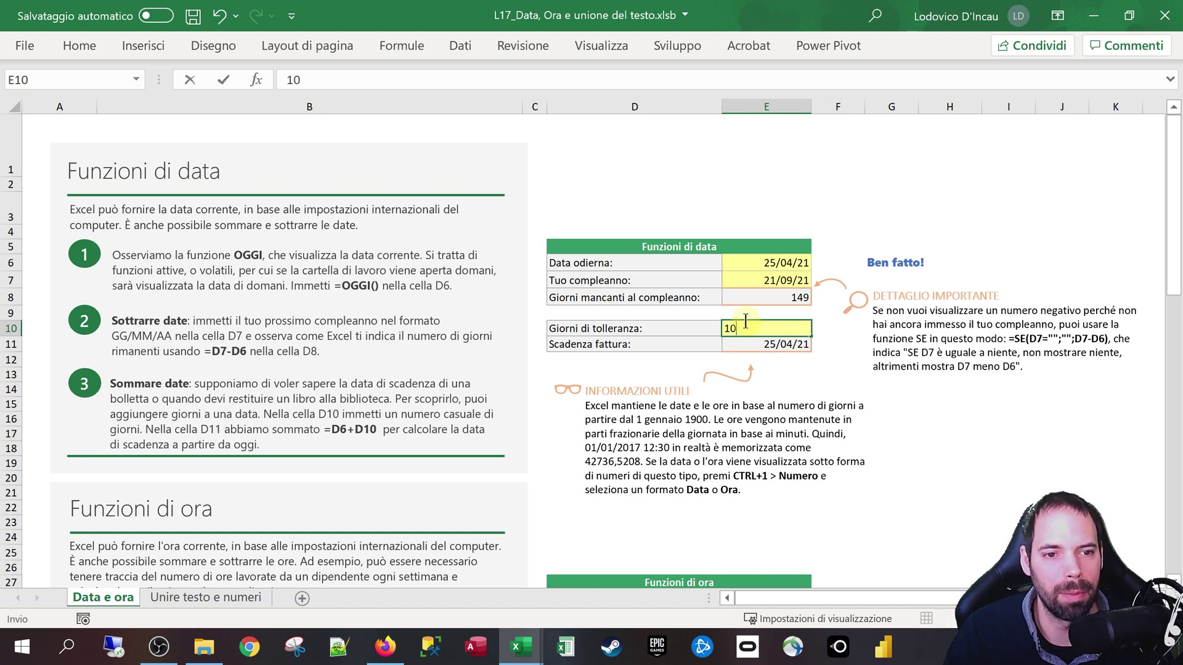
{"action": "key", "text": "Return"}
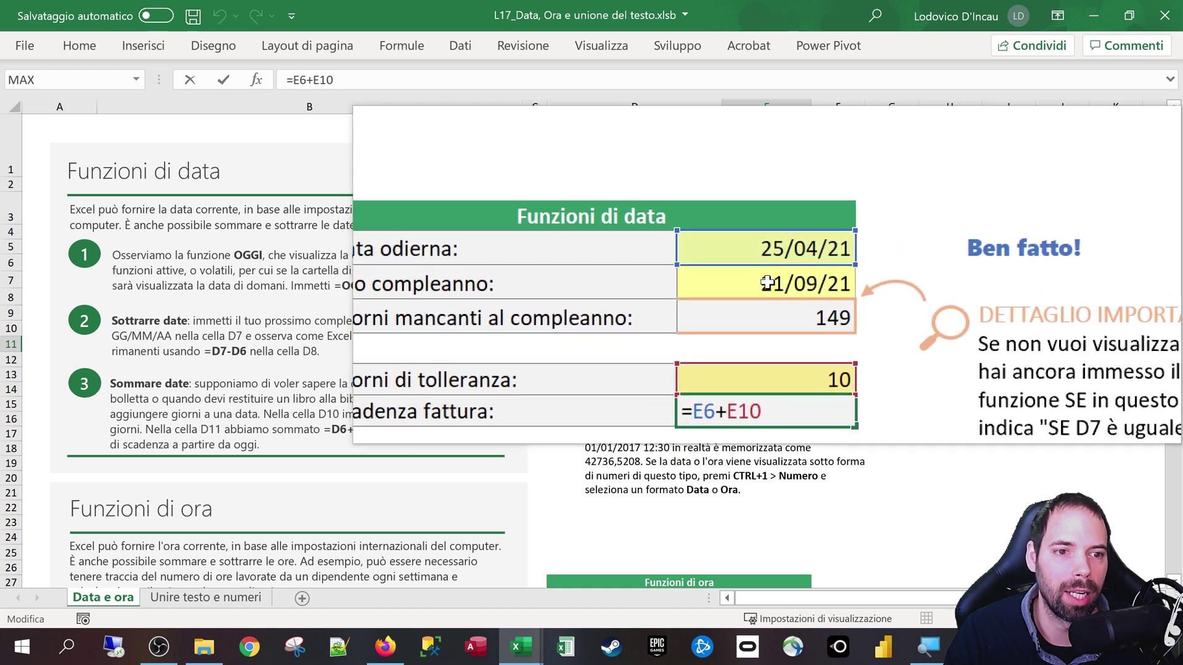
{"action": "key", "text": "F2"}
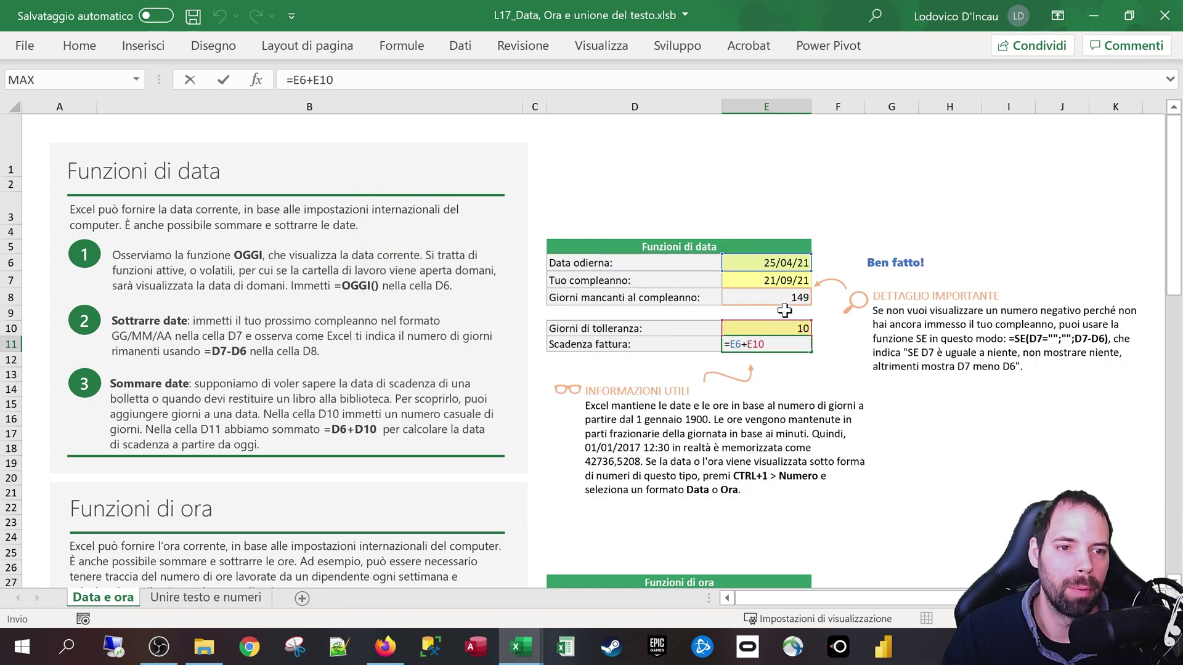
{"action": "key", "text": "ctrl+Return"}
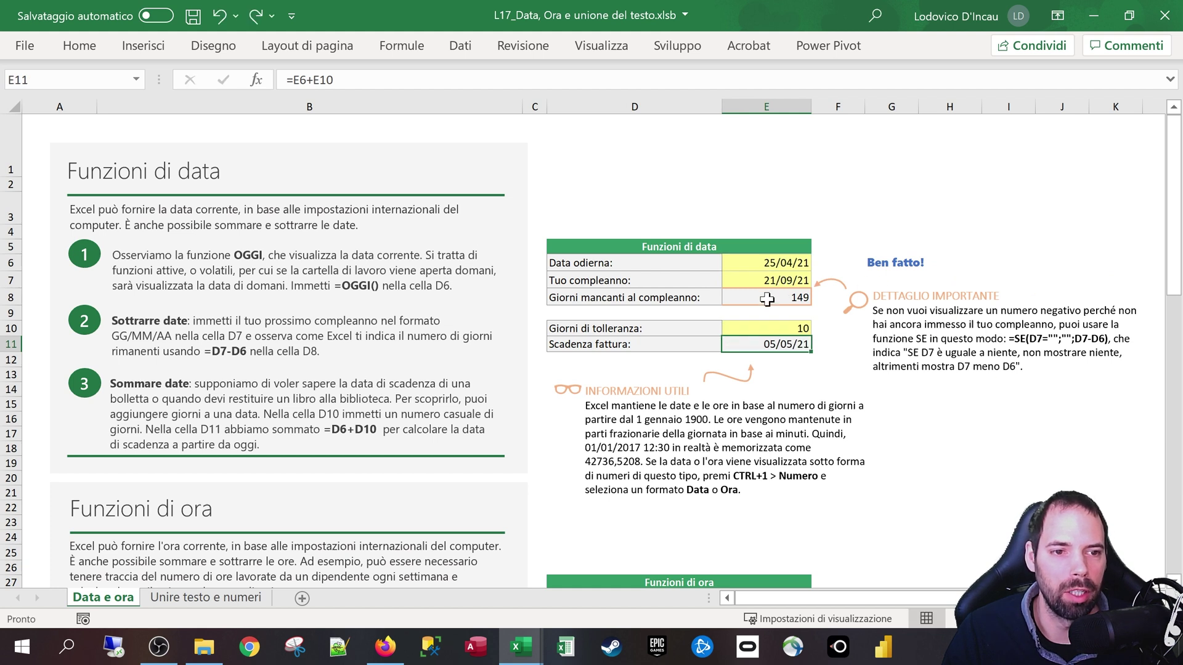
Clear the birthday from E7, leaving the days-remaining cell at -44311
{"action": "left_click", "coordinate": [767, 299]}
{"action": "left_click", "coordinate": [776, 281]}
{"action": "key", "text": "Delete"}
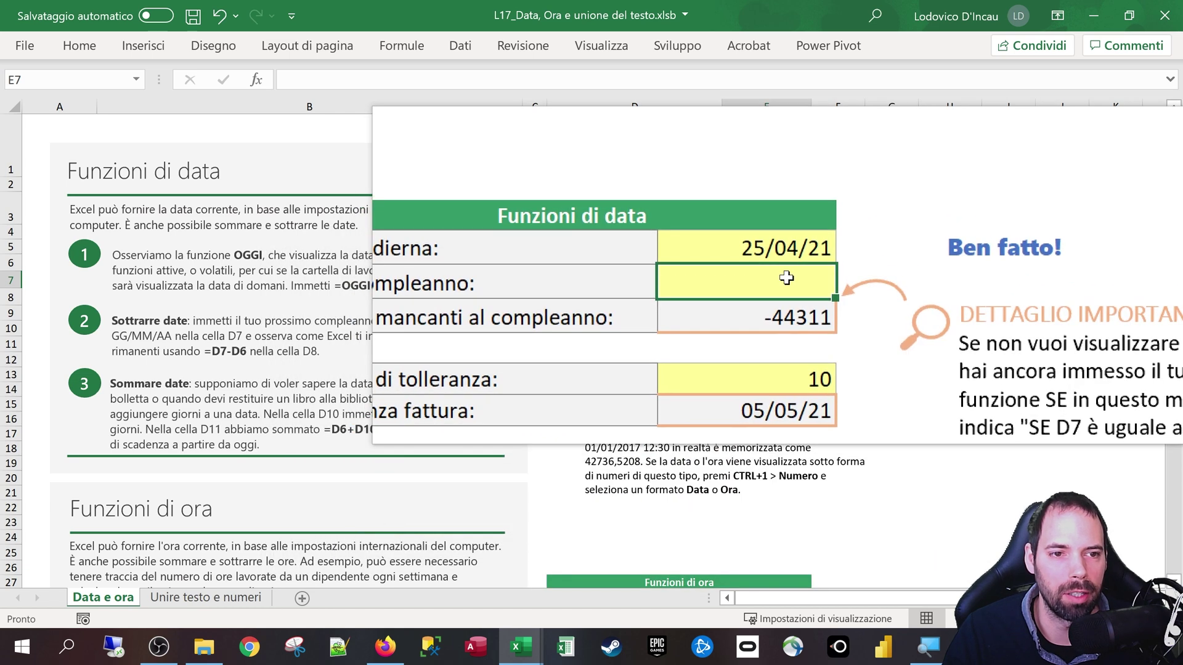
Inspect the -44311 result in E8 and cancel an SE formula started by mistake in E7
{"action": "left_click", "coordinate": [786, 315]}
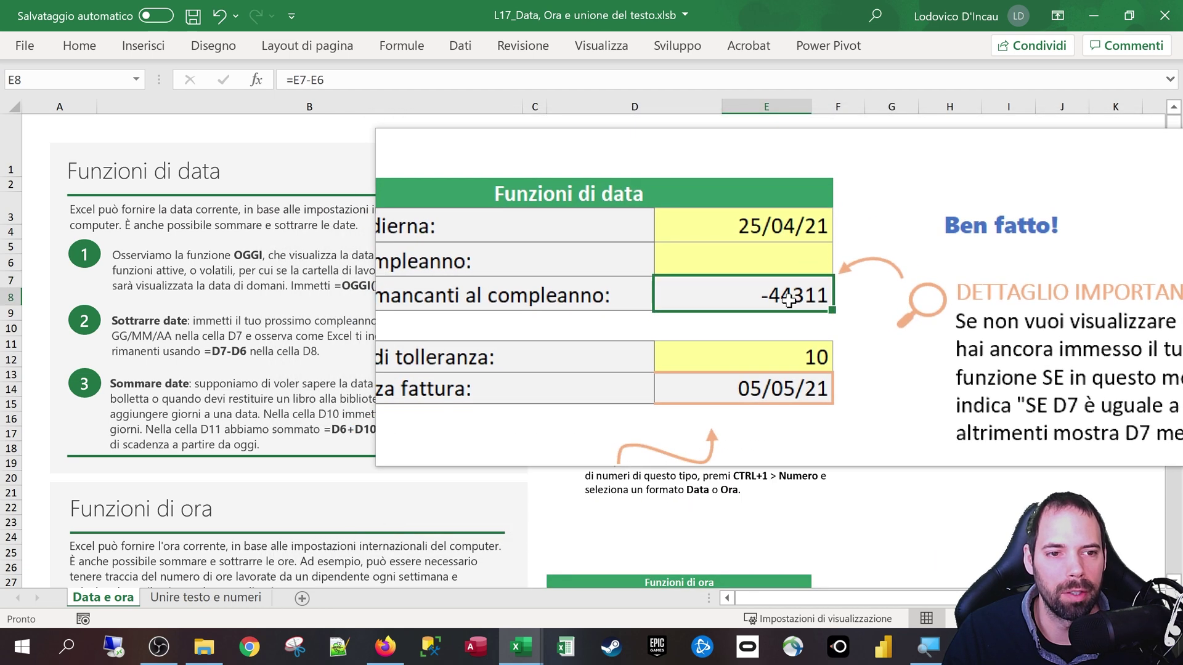
{"action": "left_click", "coordinate": [783, 280]}
{"action": "left_click", "coordinate": [786, 314]}
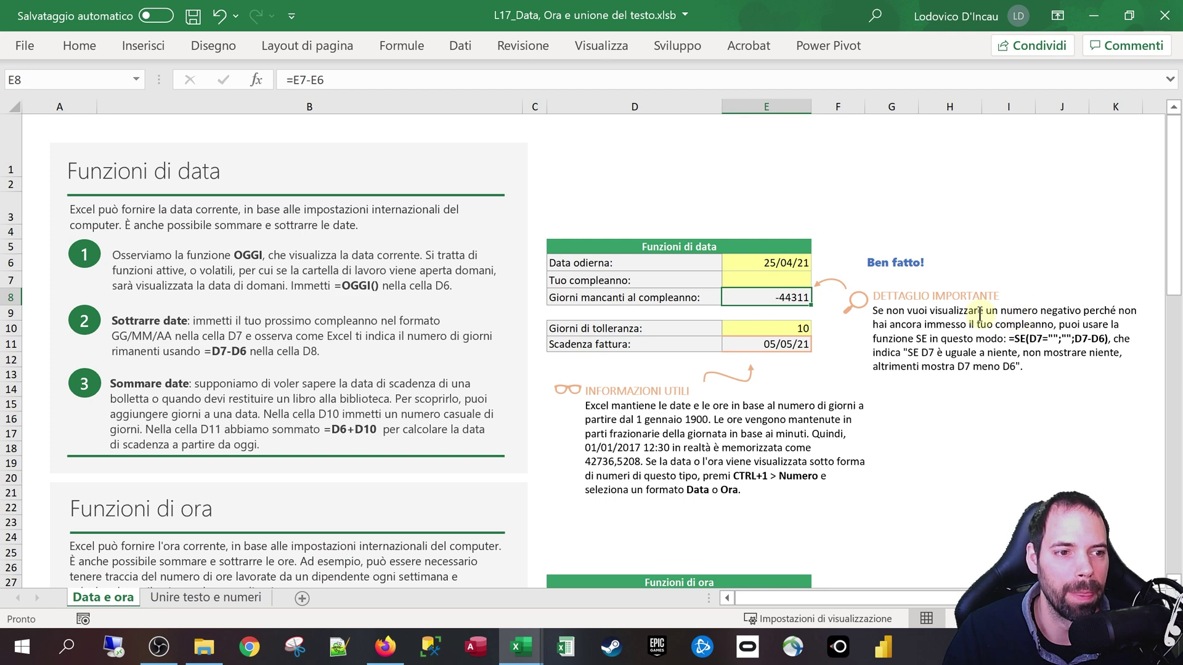
{"action": "left_click", "coordinate": [770, 281]}
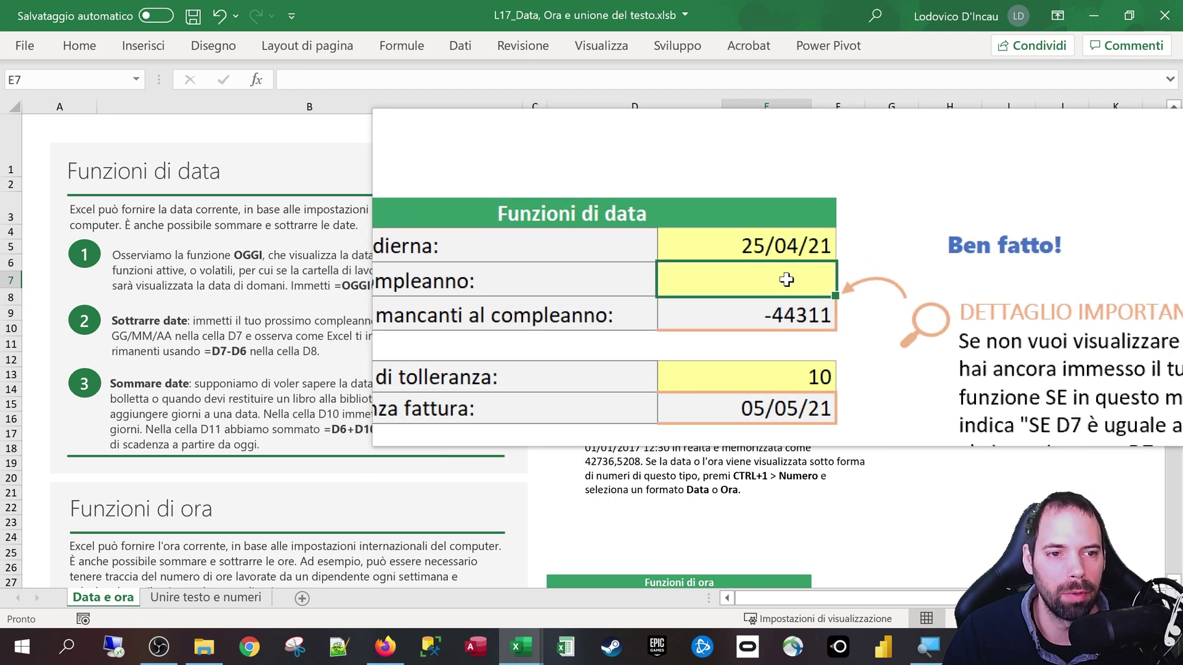
{"action": "type", "text": "=se"}
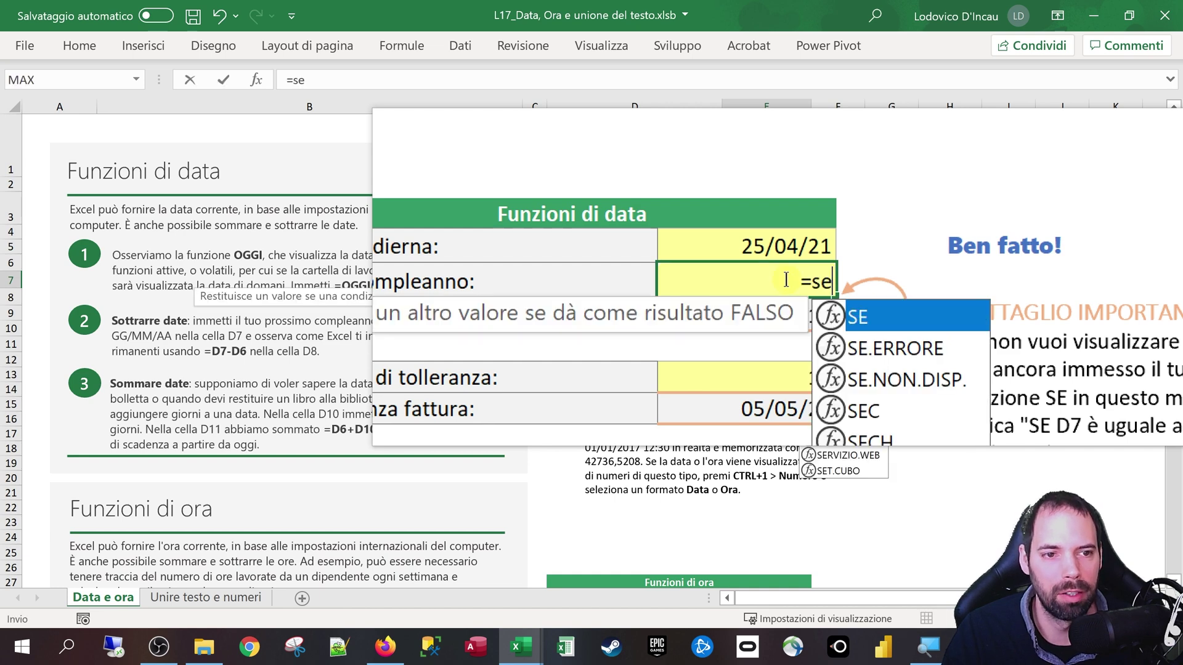
{"action": "key", "text": "BackSpace"}
{"action": "type", "text": "E("}
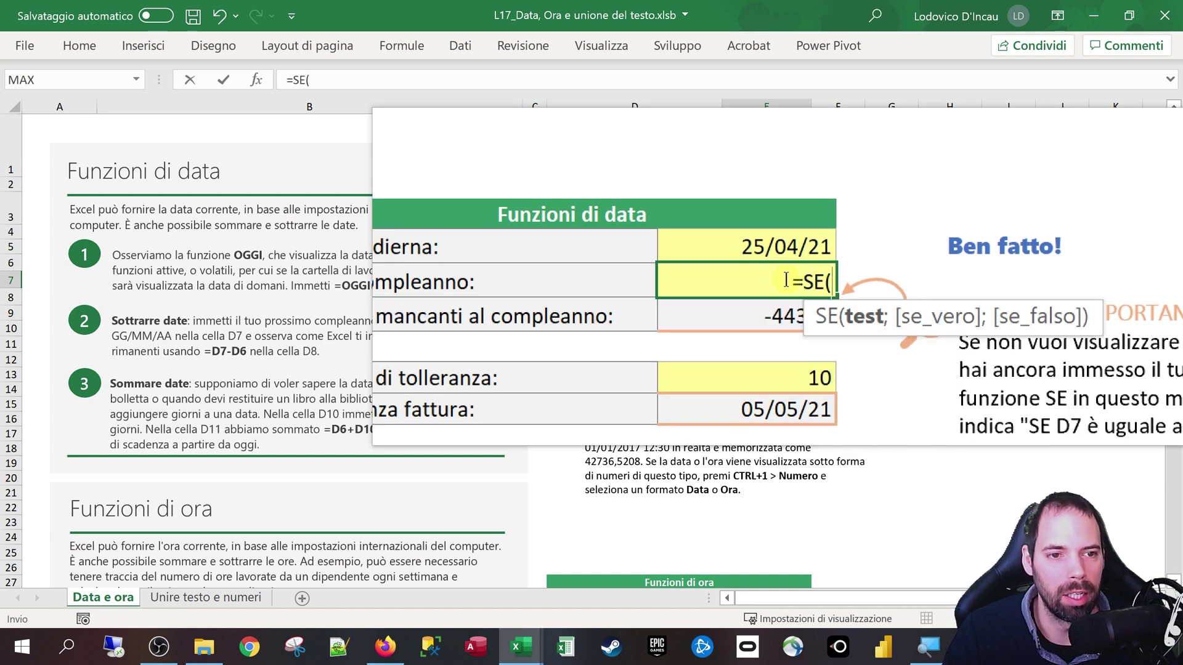
{"action": "key", "text": "Escape"}
{"action": "key", "text": "Down"}
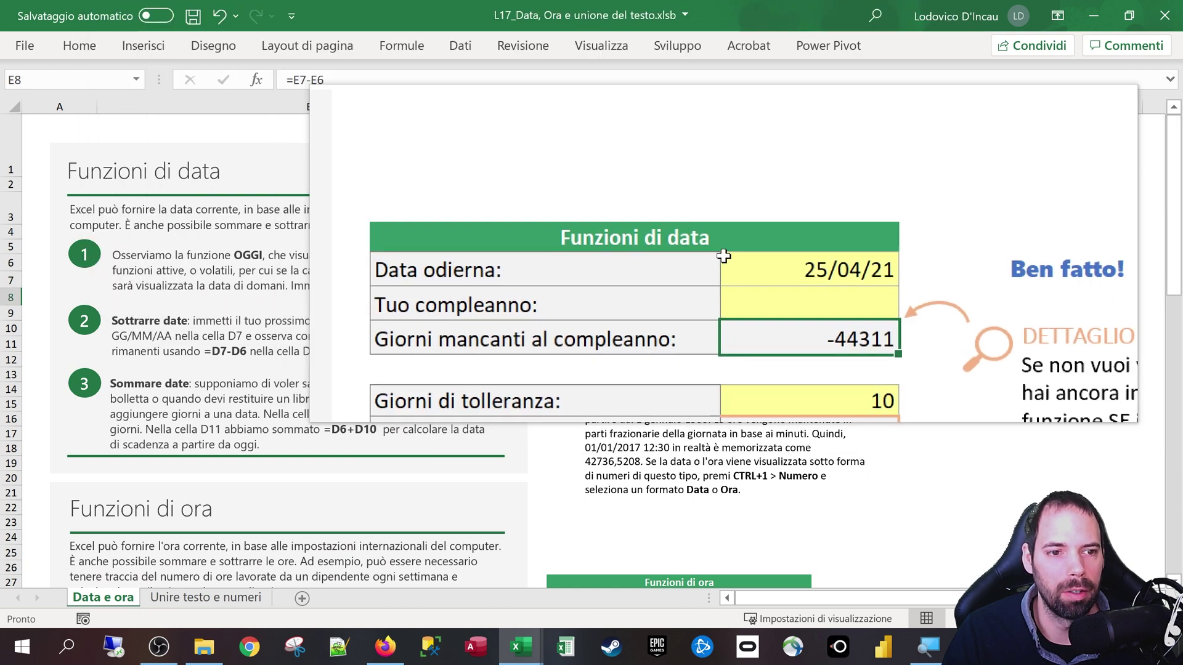
Enter =SE(E7="";"";E6-E7) in E8 so it stays blank without a birthday
{"action": "type", "text": "=SE"}
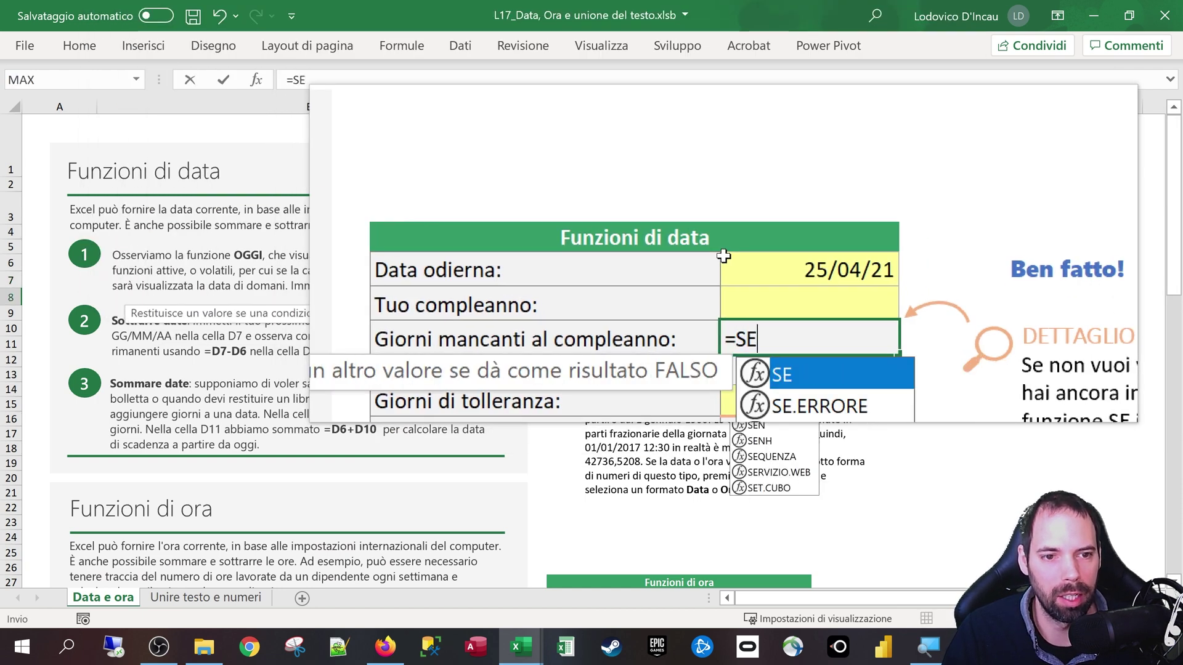
{"action": "type", "text": "("}
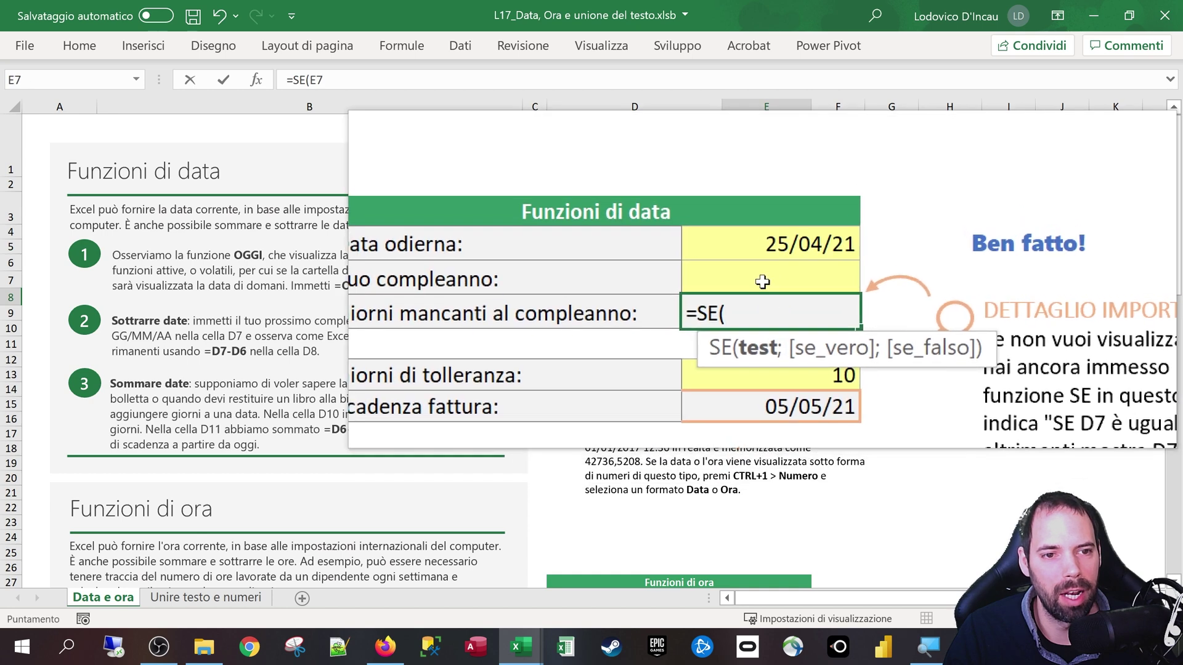
{"action": "left_click", "coordinate": [763, 282]}
{"action": "type", "text": "=\"\""}
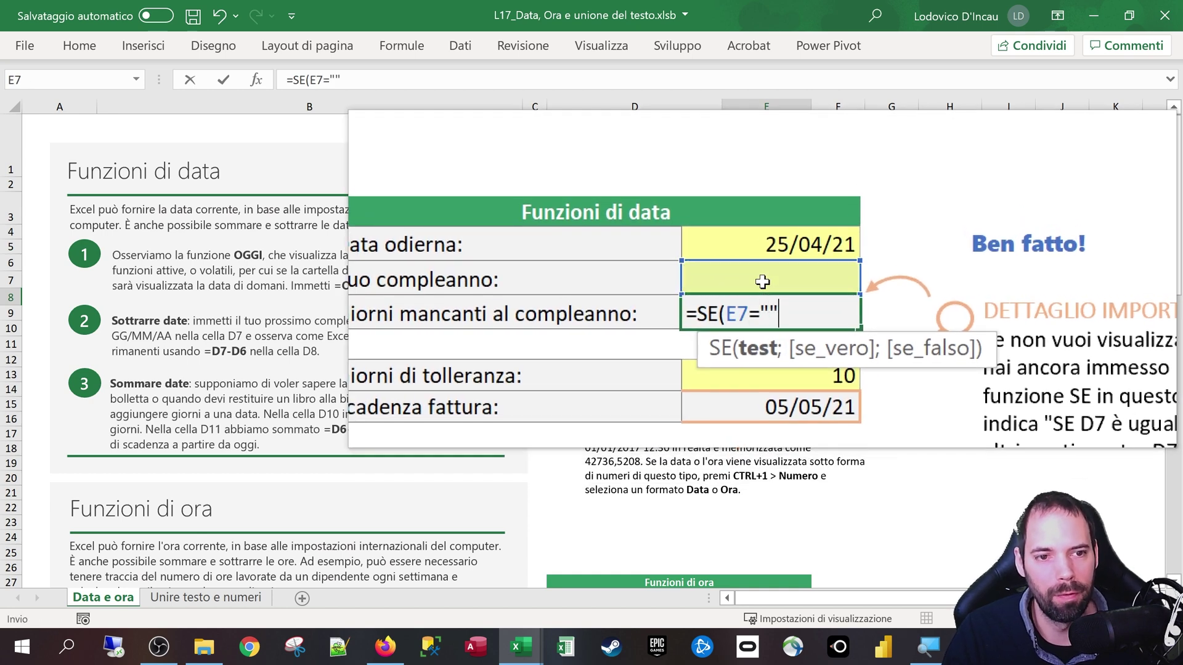
{"action": "type", "text": ";\"\""}
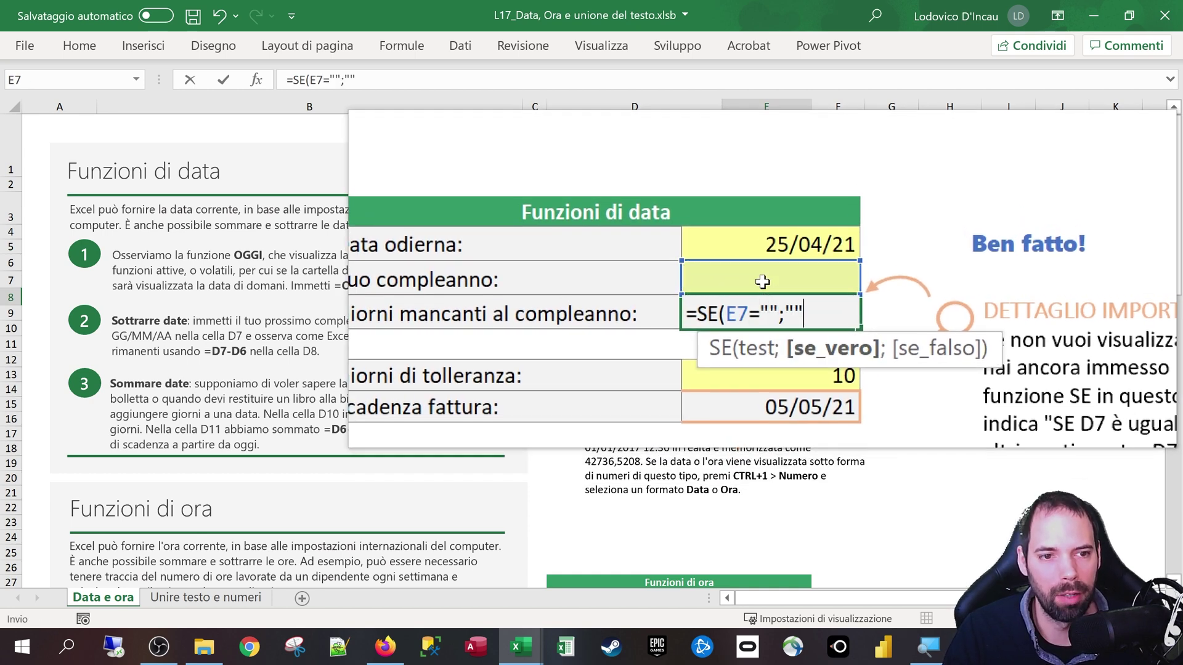
{"action": "type", "text": ";"}
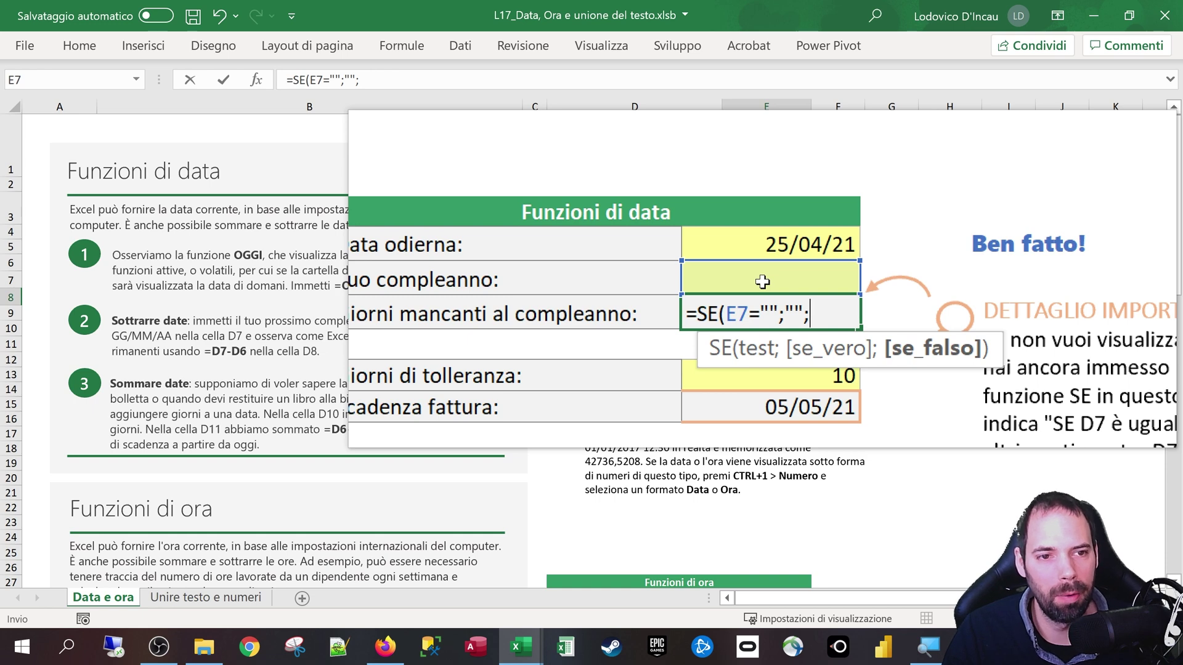
{"action": "left_click", "coordinate": [760, 266]}
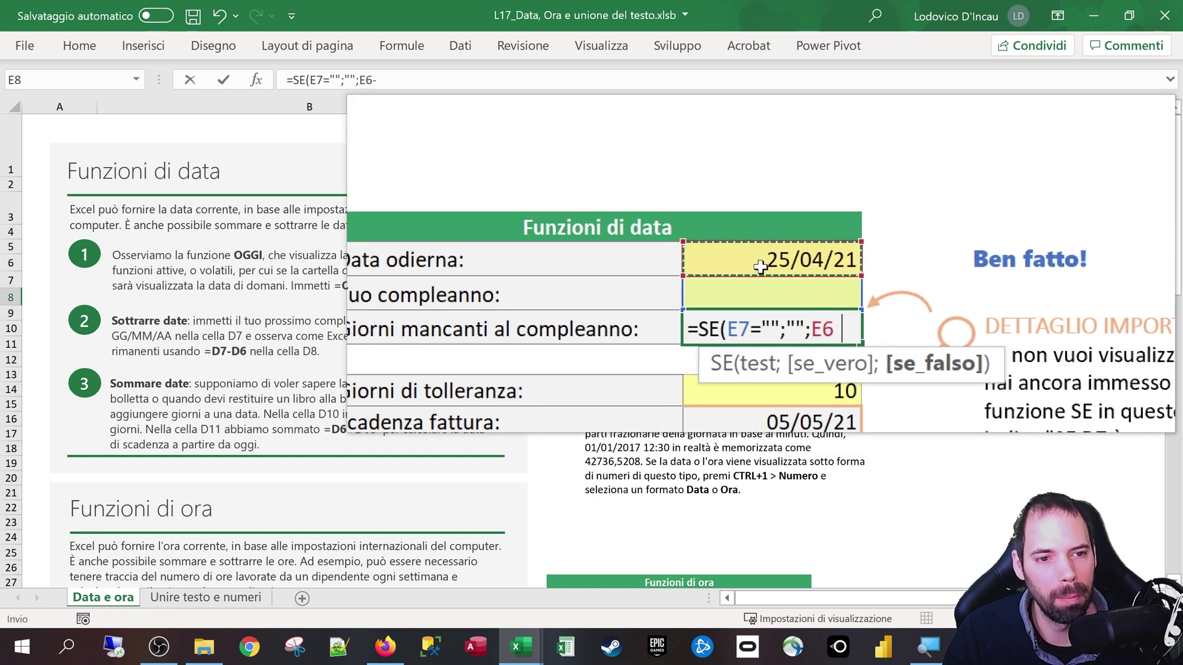
{"action": "type", "text": "-"}
{"action": "left_click", "coordinate": [756, 282]}
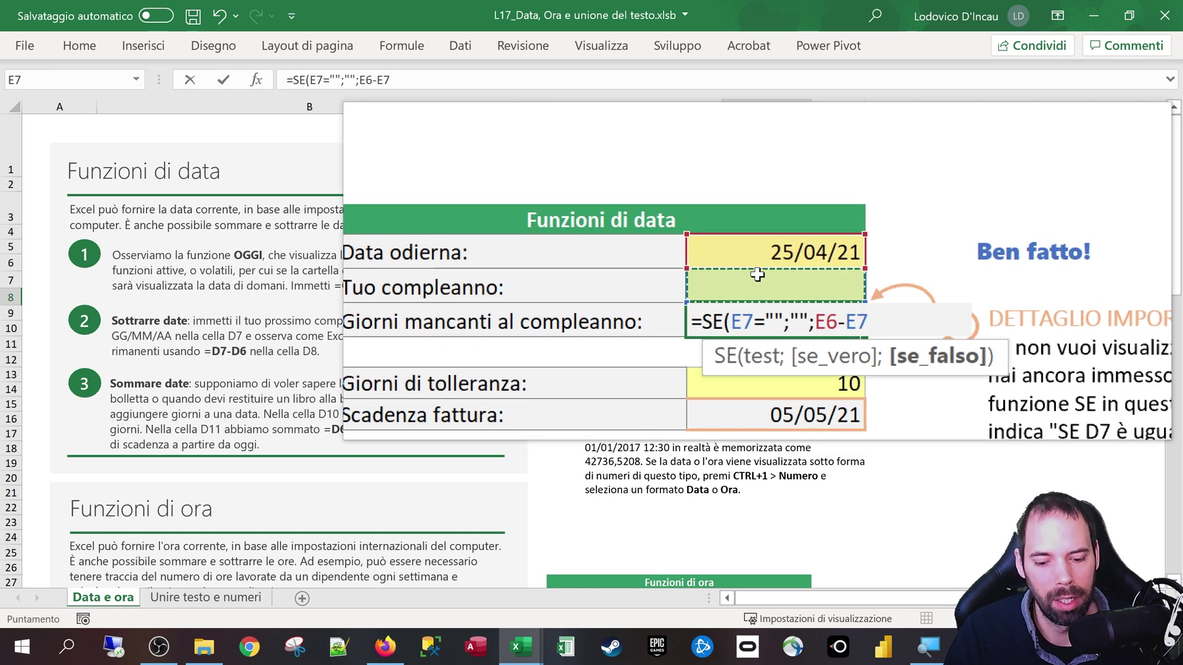
{"action": "type", "text": ")"}
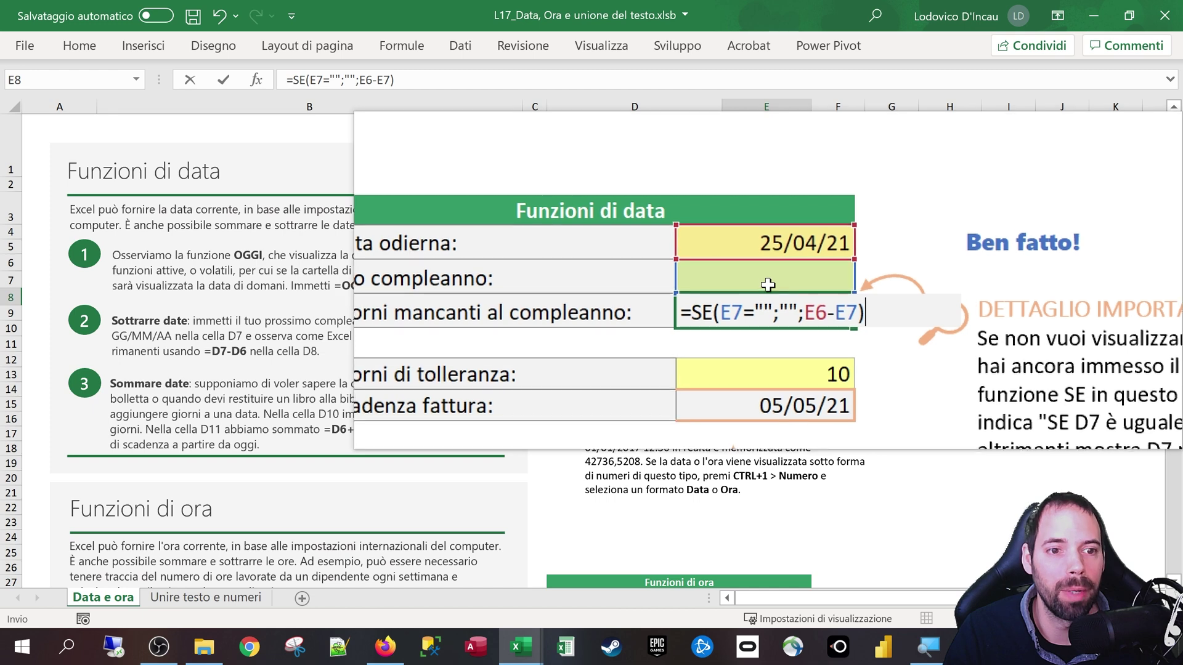
{"action": "left_click_drag", "start_coordinate": [765, 299], "coordinate": [782, 298]}
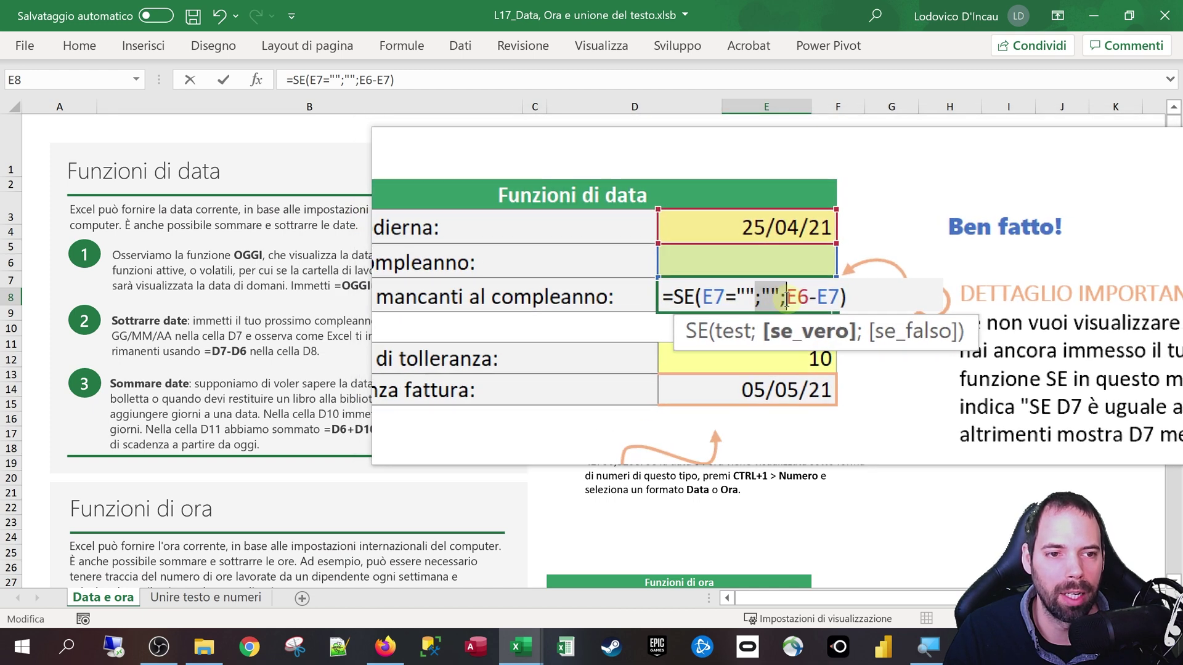
{"action": "left_click_drag", "start_coordinate": [786, 300], "coordinate": [808, 300]}
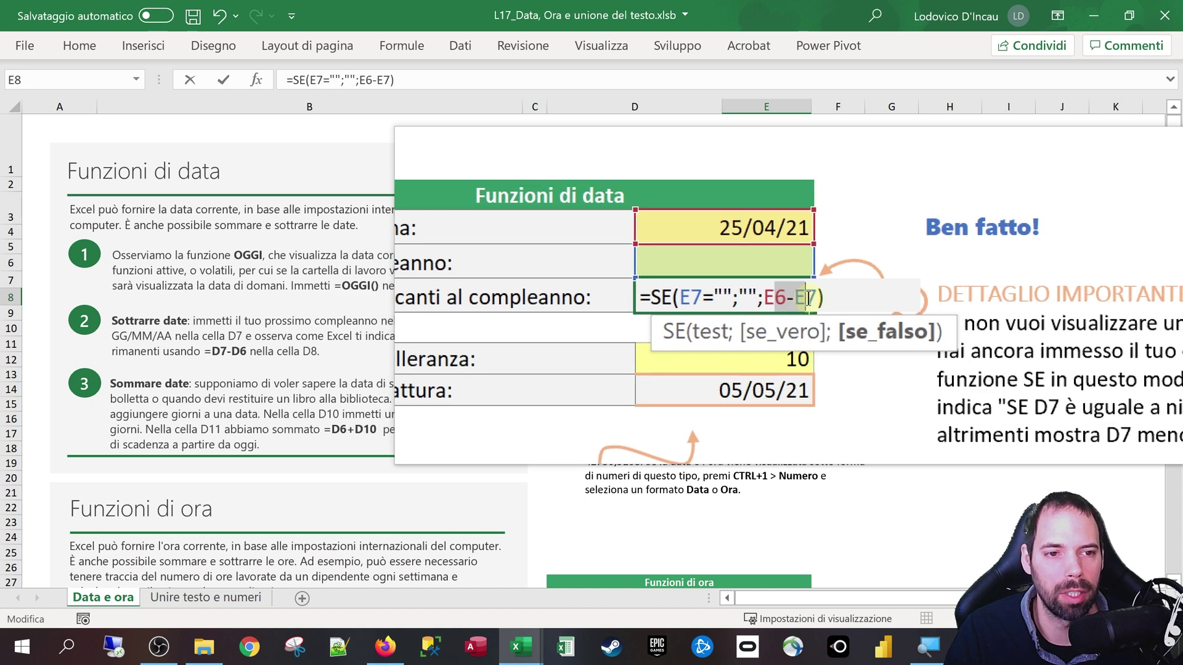
{"action": "key", "text": "Return"}
{"action": "left_click", "coordinate": [808, 299]}
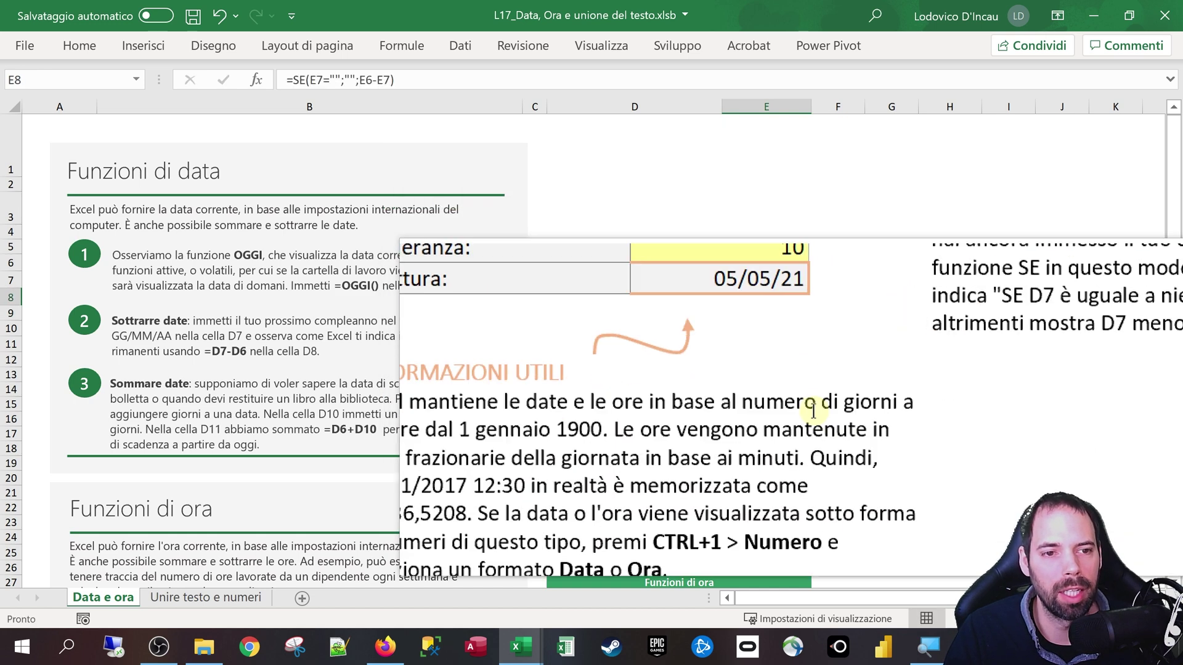
Re-enter the birthday 21/09/2021 in E7, making the days-remaining cell show -149
{"action": "left_click", "coordinate": [781, 285]}
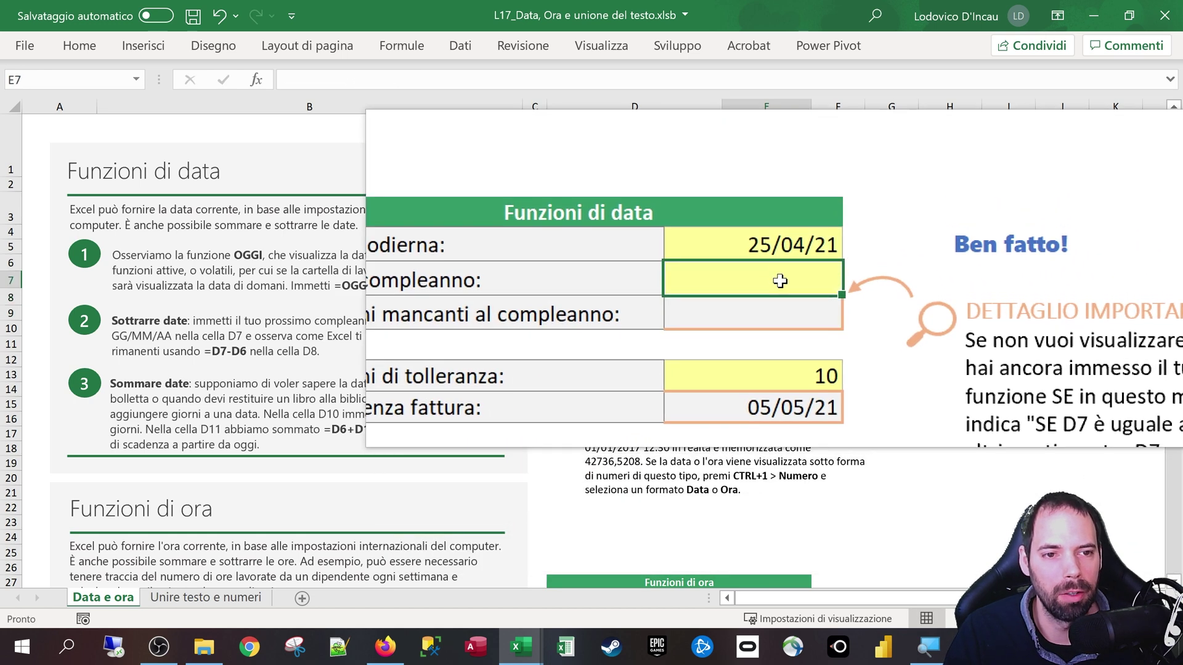
{"action": "type", "text": "21/09"}
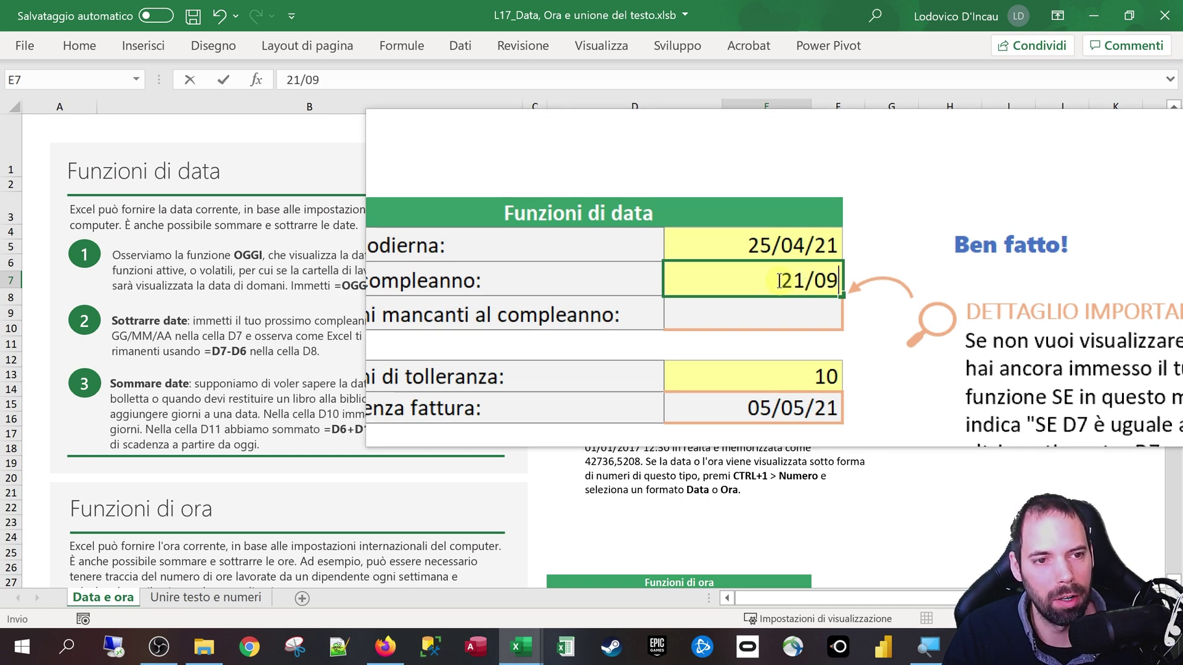
{"action": "type", "text": "/"}
{"action": "type", "text": "2021"}
{"action": "key", "text": "Return"}
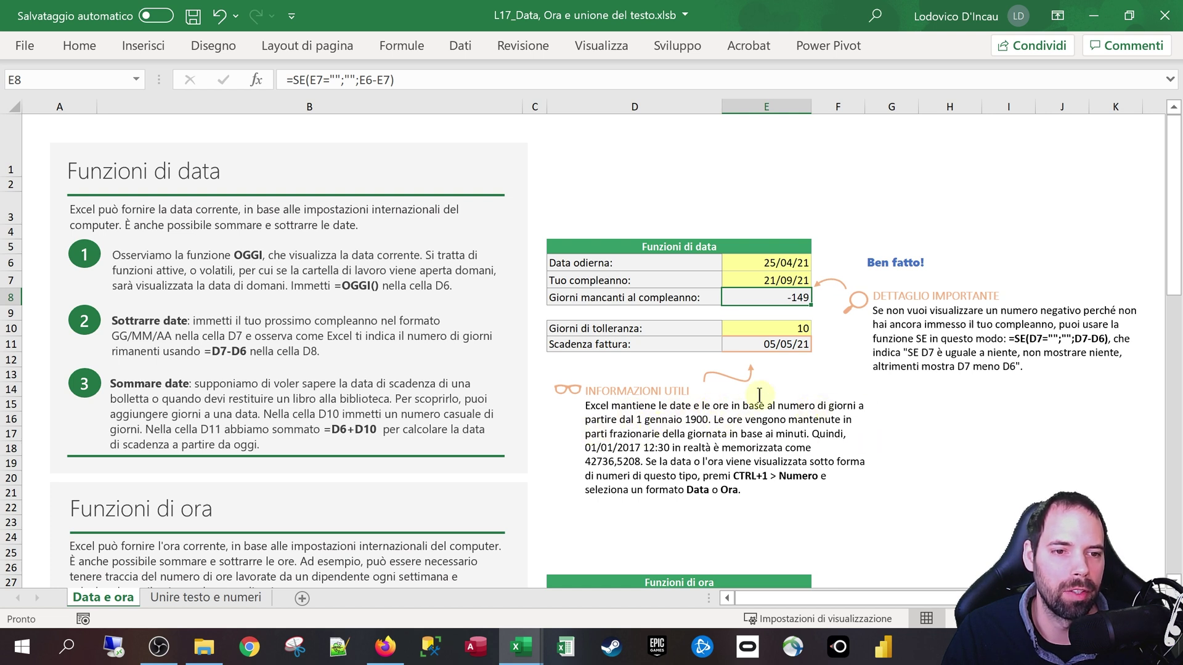
Format E11 with the long date *mercoledì 14 marzo 2012 and widen column E to fit it
{"action": "left_click", "coordinate": [780, 346]}
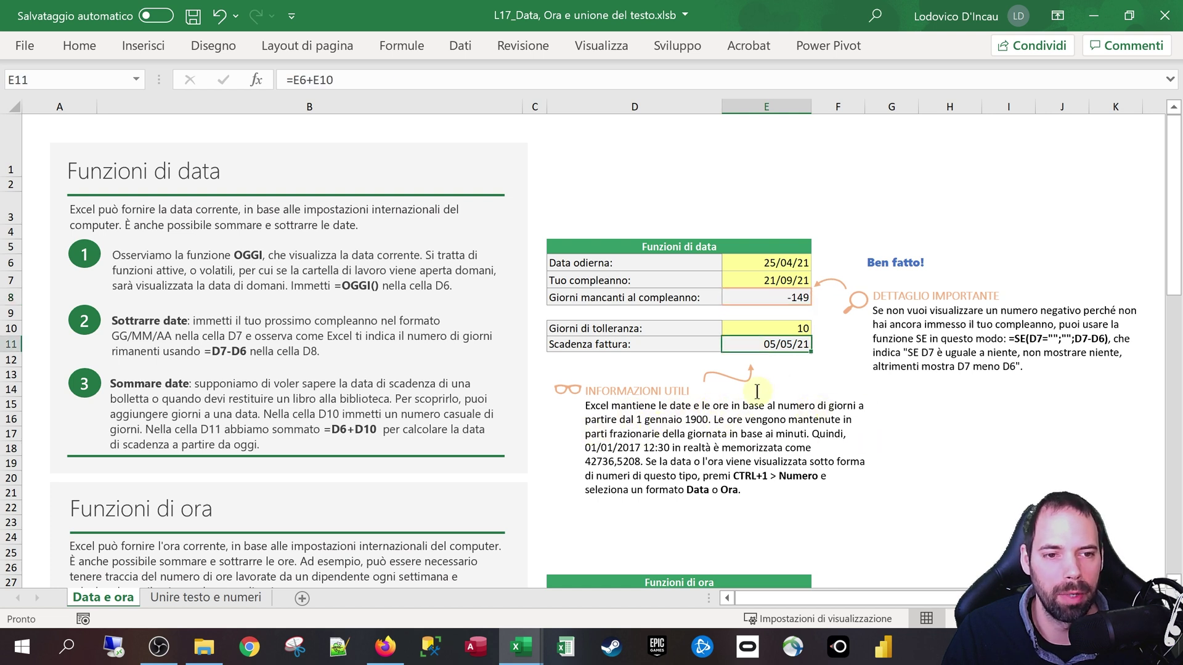
{"action": "right_click", "coordinate": [764, 355]}
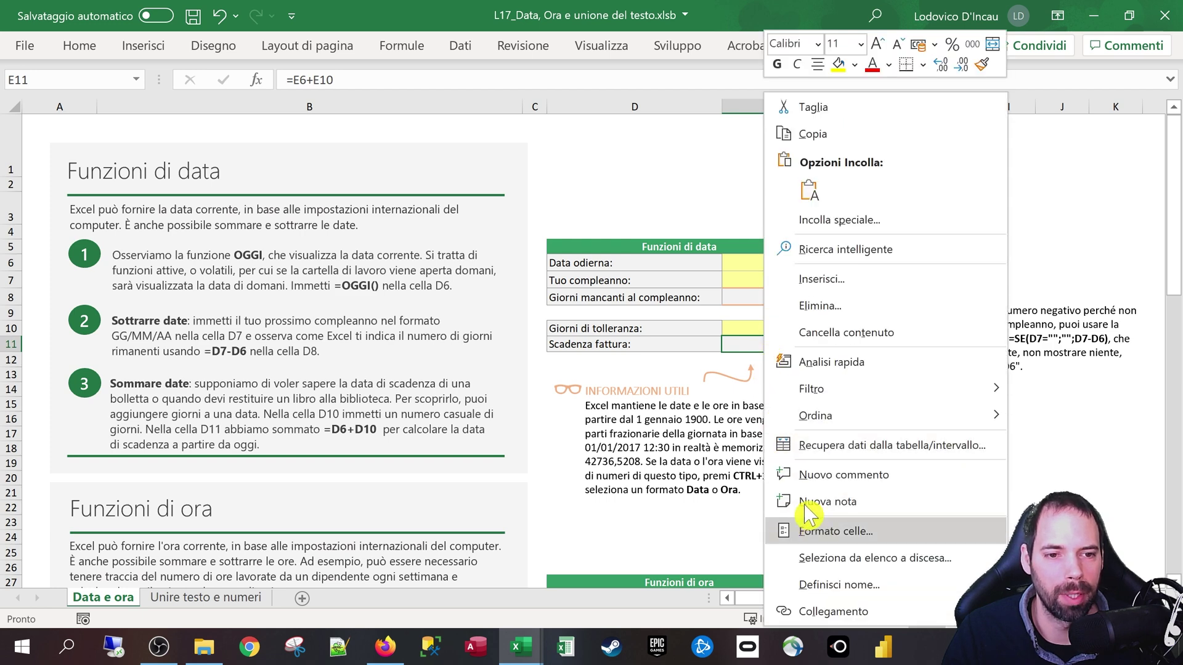
{"action": "left_click", "coordinate": [737, 340]}
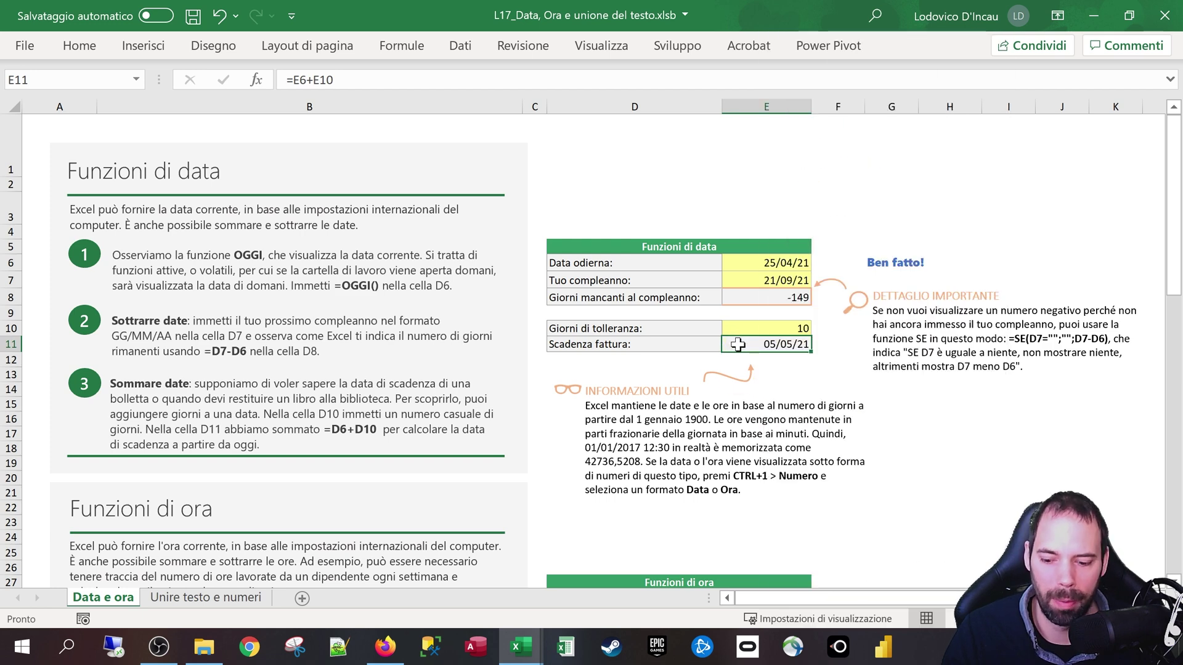
{"action": "key", "text": "ctrl+1"}
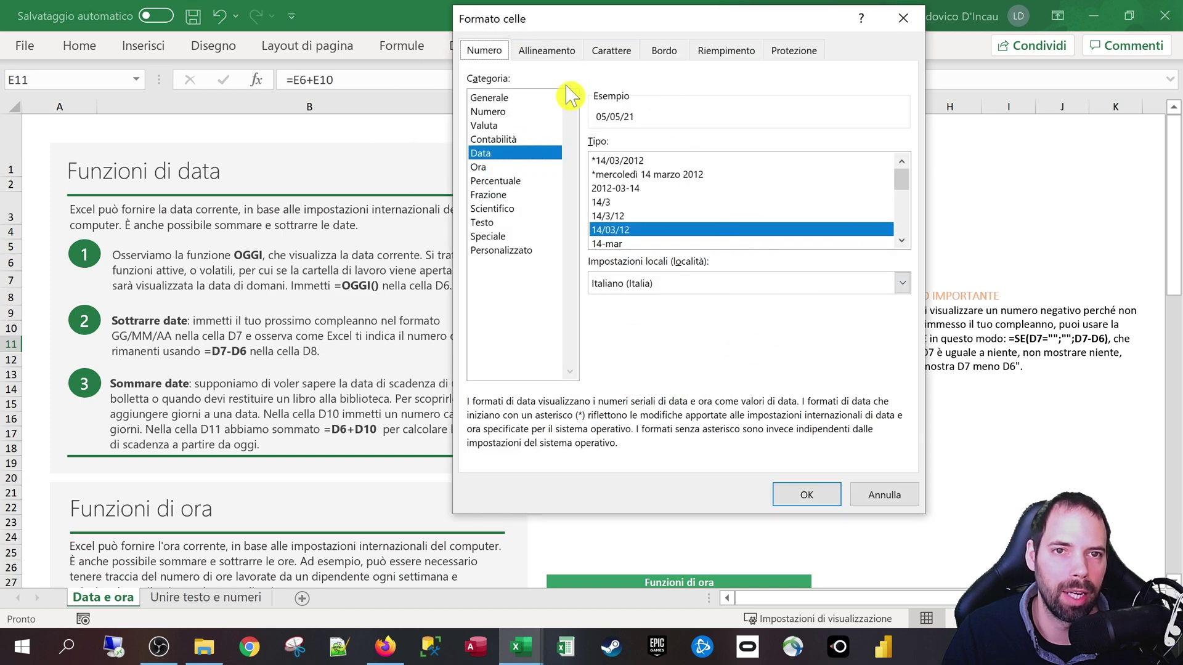
{"action": "left_click_drag", "start_coordinate": [633, 30], "coordinate": [299, 65]}
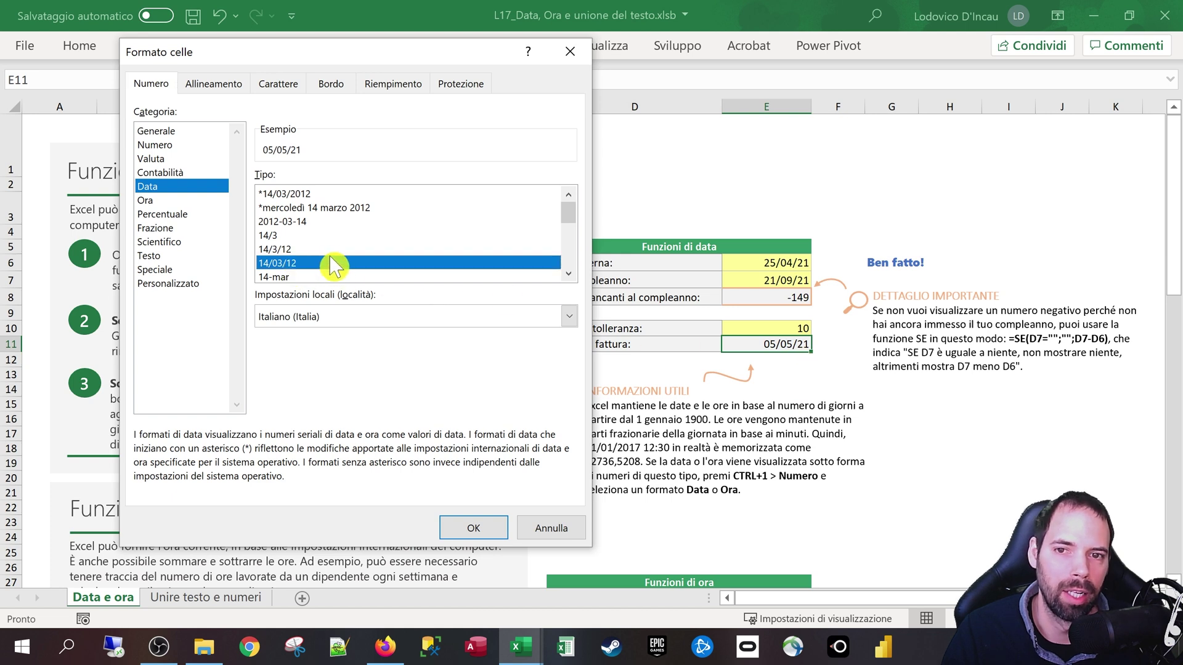
{"action": "left_click", "coordinate": [303, 208]}
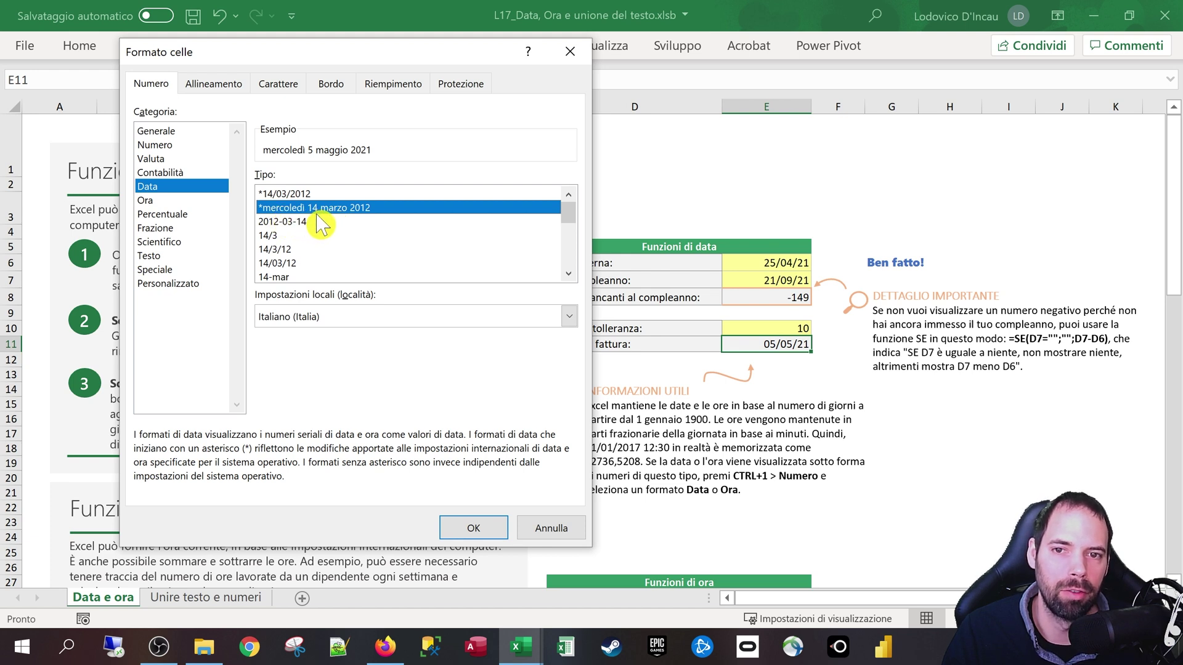
{"action": "left_click", "coordinate": [476, 528]}
{"action": "left_click_drag", "start_coordinate": [811, 107], "coordinate": [877, 106]}
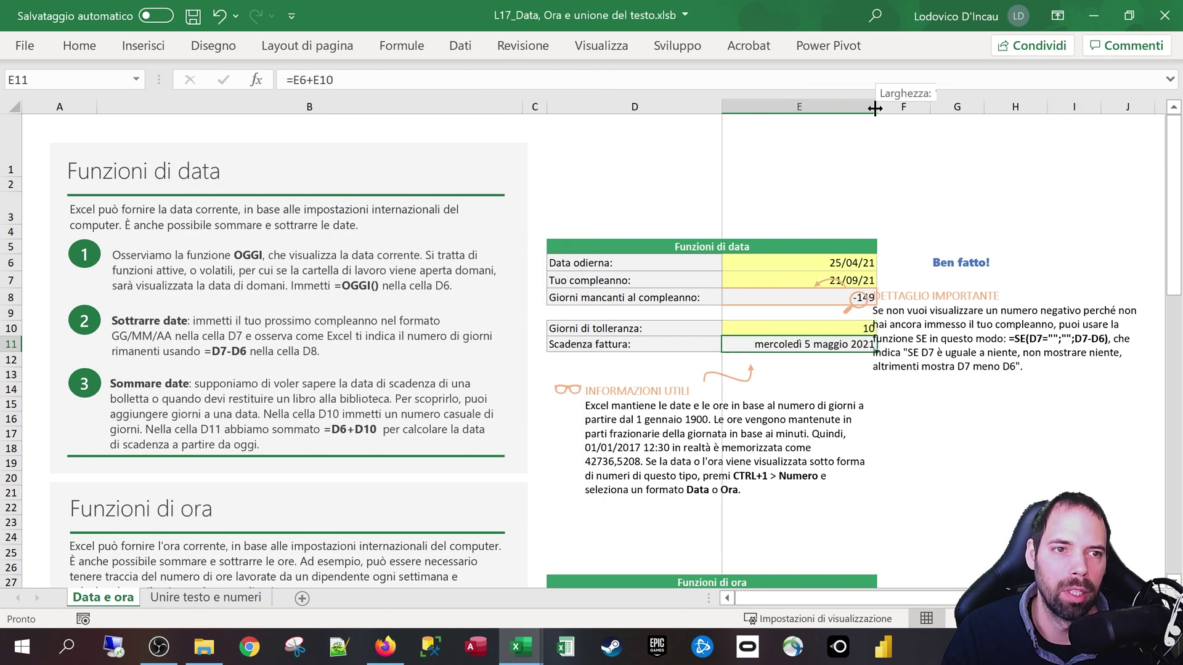
{"action": "left_click_drag", "start_coordinate": [878, 106], "coordinate": [856, 107]}
Format E11 as a number with 0 decimals to reveal serial 44321, then narrow column E
{"action": "right_click", "coordinate": [772, 344]}
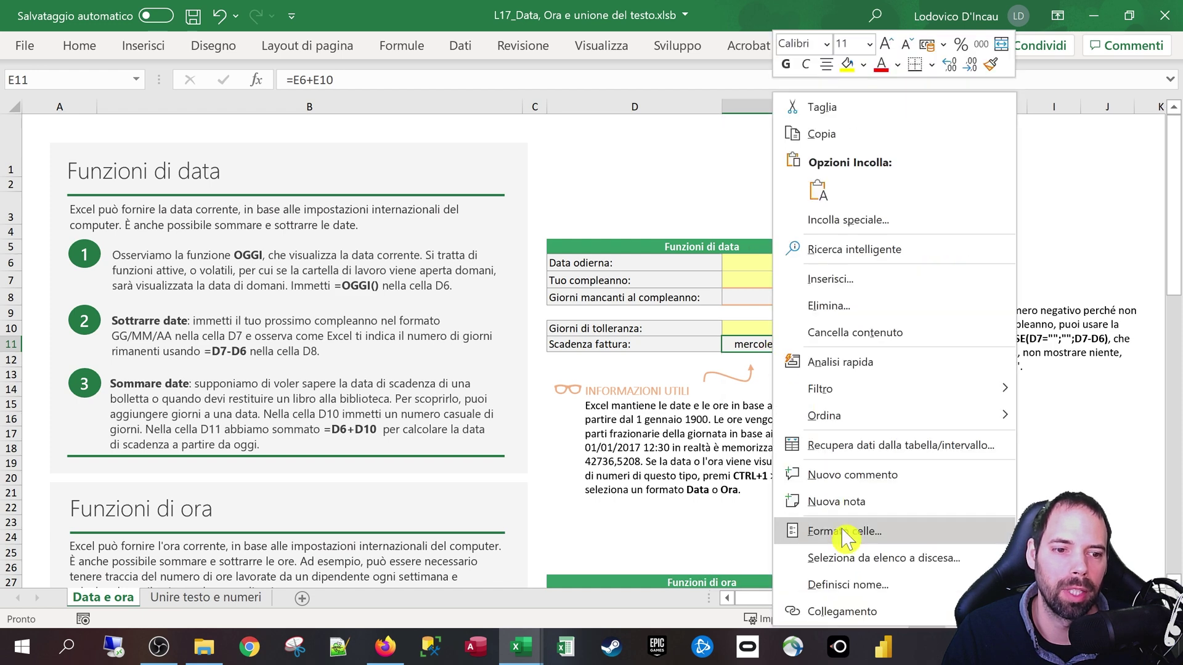
{"action": "left_click", "coordinate": [844, 529]}
{"action": "left_click_drag", "start_coordinate": [774, 133], "coordinate": [292, 98]}
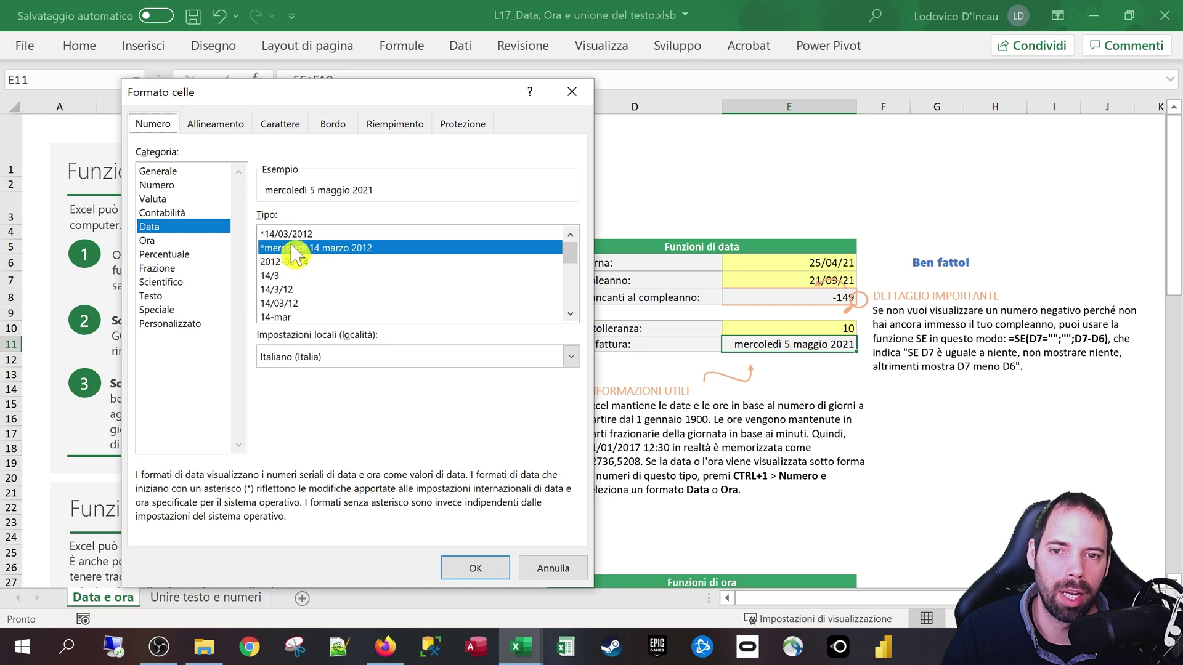
{"action": "left_click", "coordinate": [168, 185]}
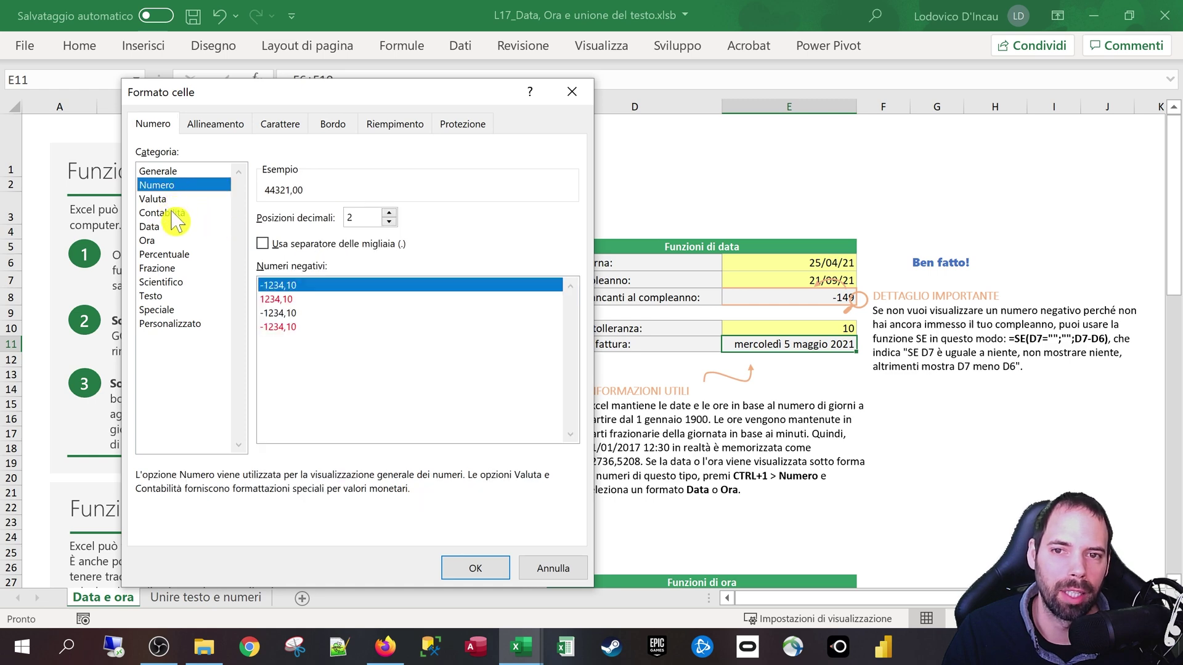
{"action": "left_click", "coordinate": [389, 221]}
{"action": "left_click", "coordinate": [389, 221]}
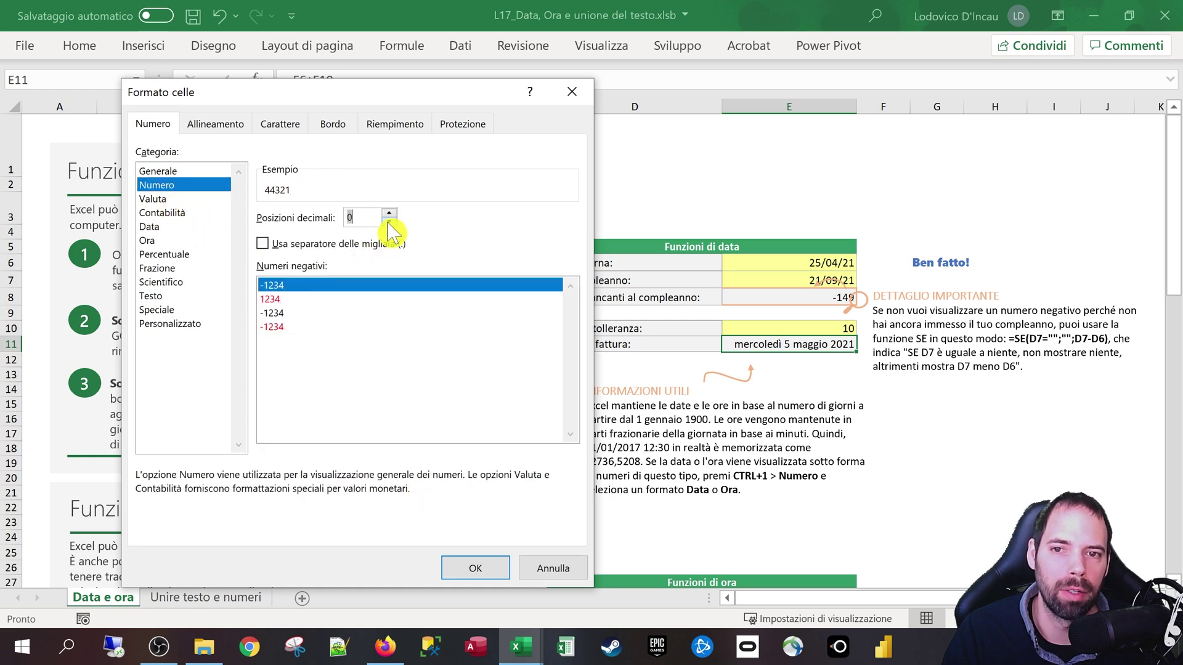
{"action": "left_click", "coordinate": [459, 569]}
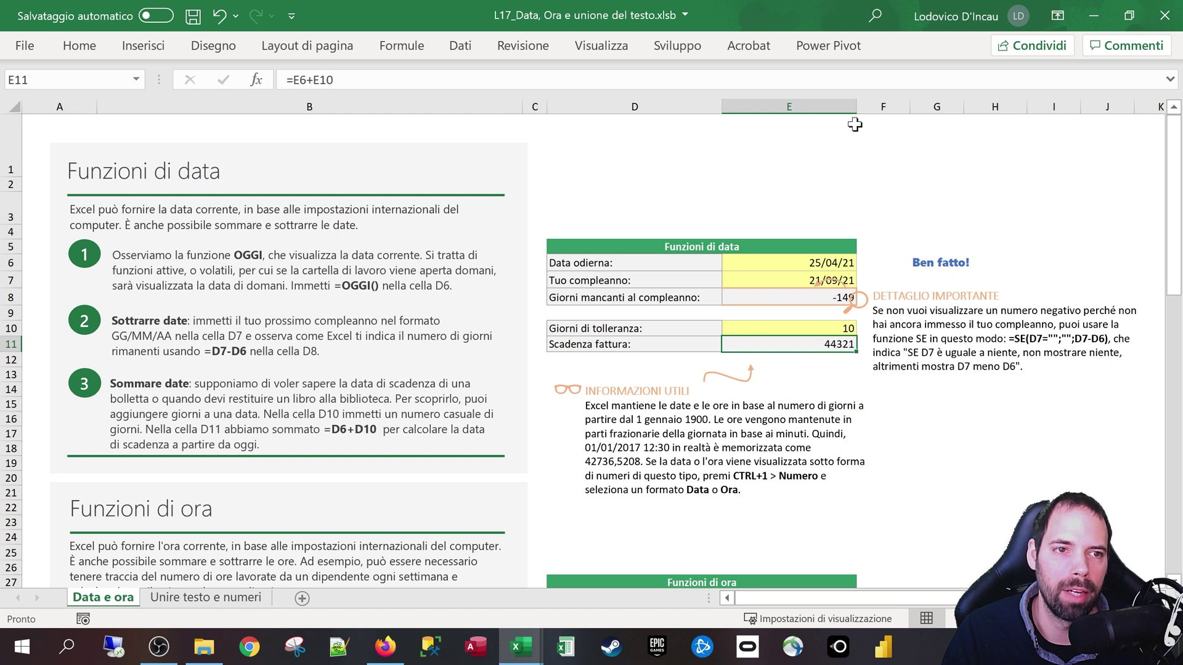
{"action": "left_click_drag", "start_coordinate": [856, 107], "coordinate": [810, 106]}
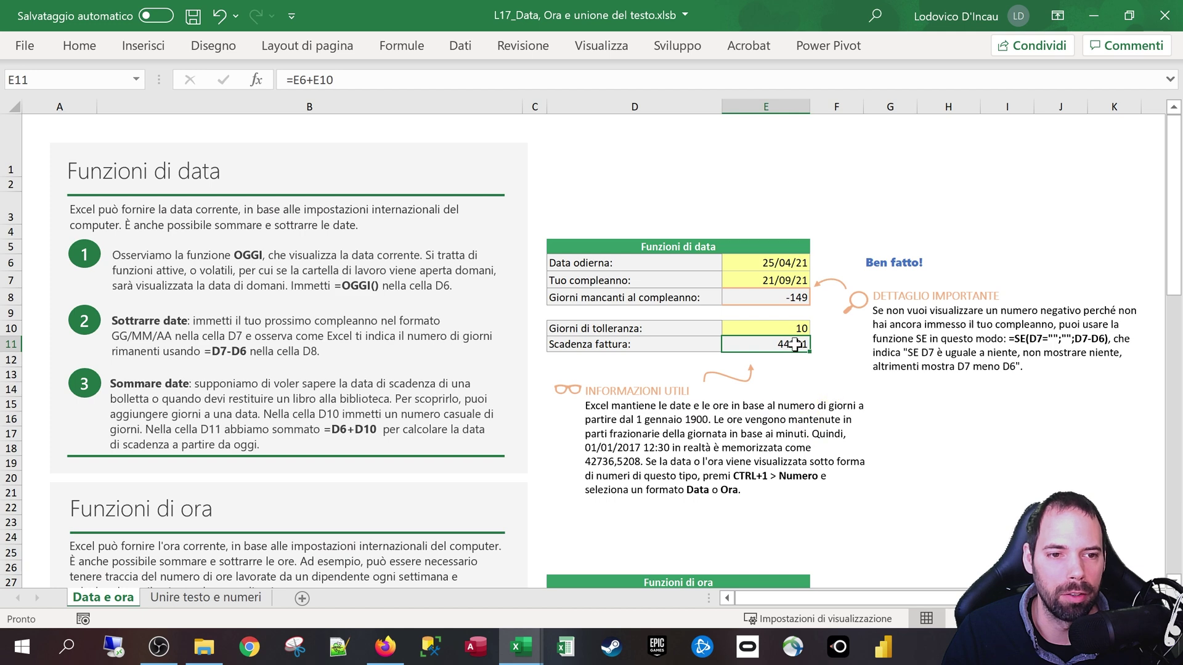
Set E11 to the short date format *14/03/2012, showing 05/05/2021
{"action": "right_click", "coordinate": [772, 348]}
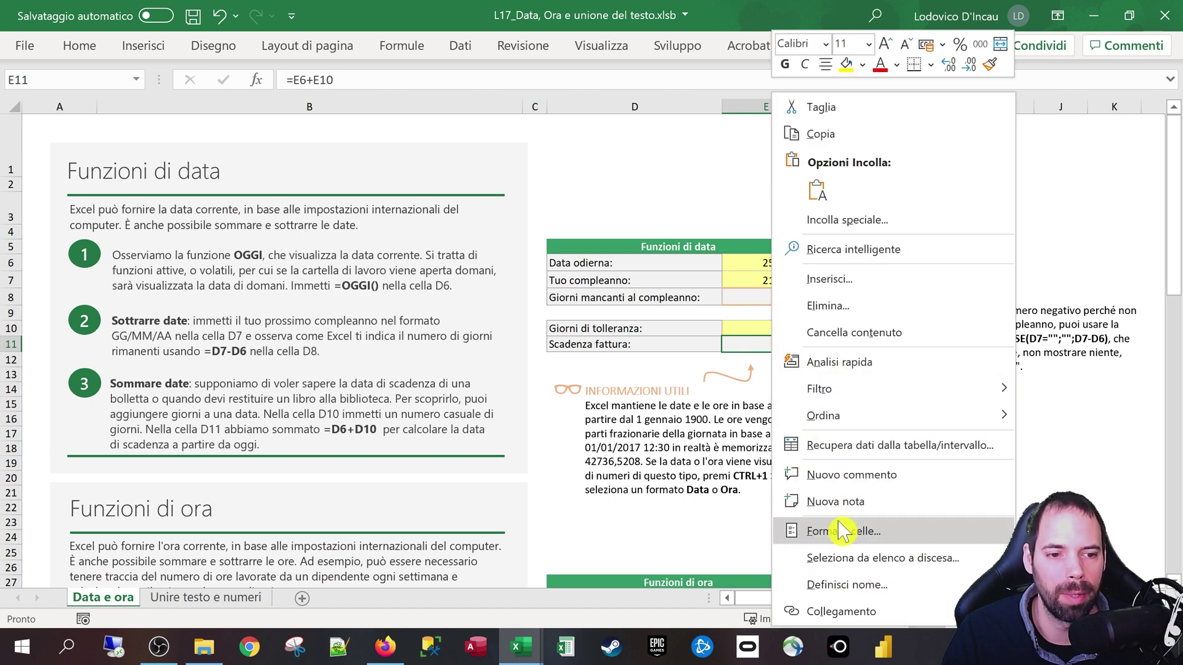
{"action": "left_click", "coordinate": [807, 531]}
{"action": "left_click", "coordinate": [625, 263]}
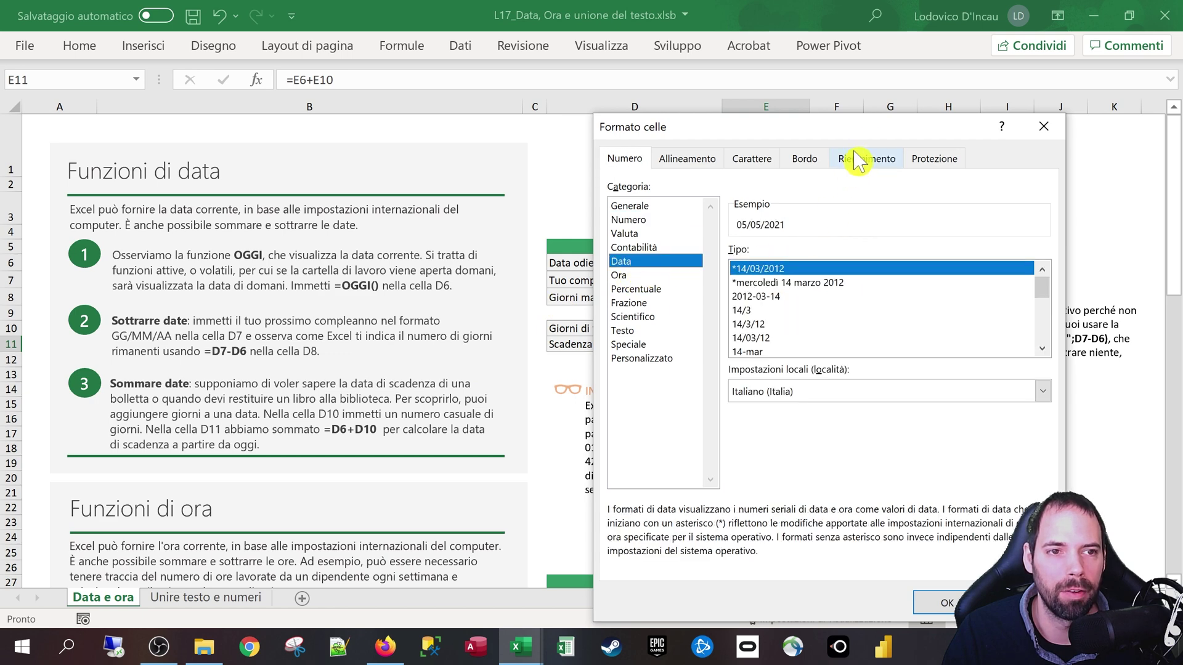
{"action": "left_click_drag", "start_coordinate": [859, 140], "coordinate": [444, 91]}
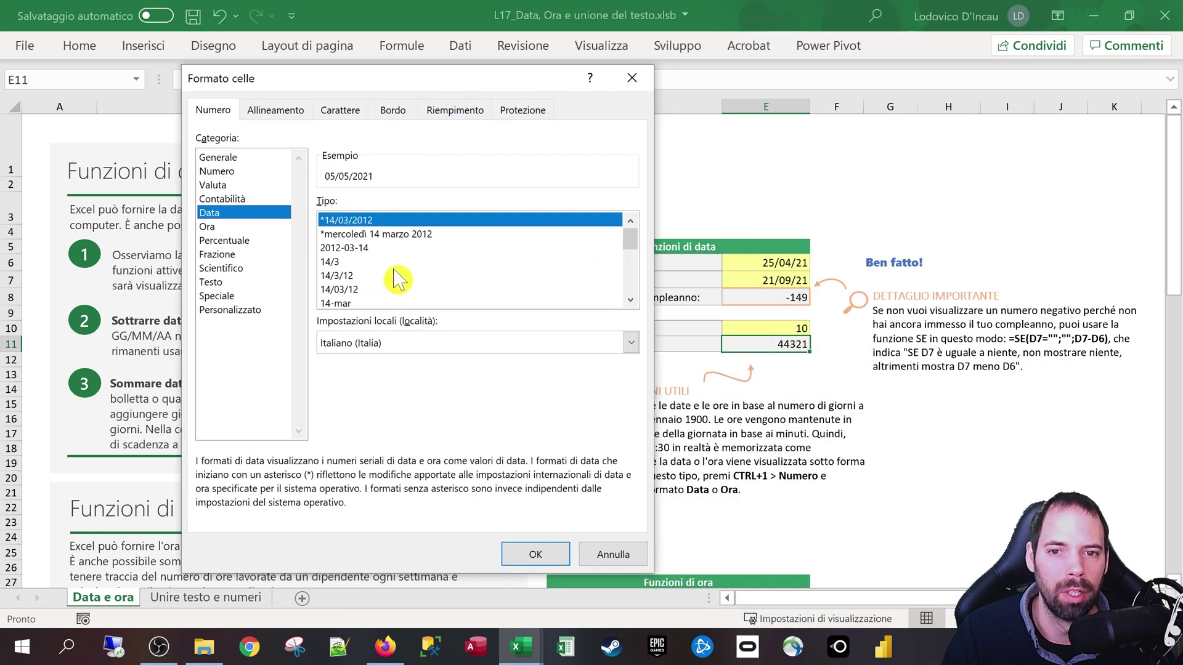
{"action": "mouse_move", "coordinate": [630, 239]}
{"action": "left_mouse_down"}
{"action": "mouse_move", "coordinate": [627, 249]}
{"action": "mouse_move", "coordinate": [629, 237]}
{"action": "left_mouse_up"}
{"action": "left_click", "coordinate": [535, 555]}
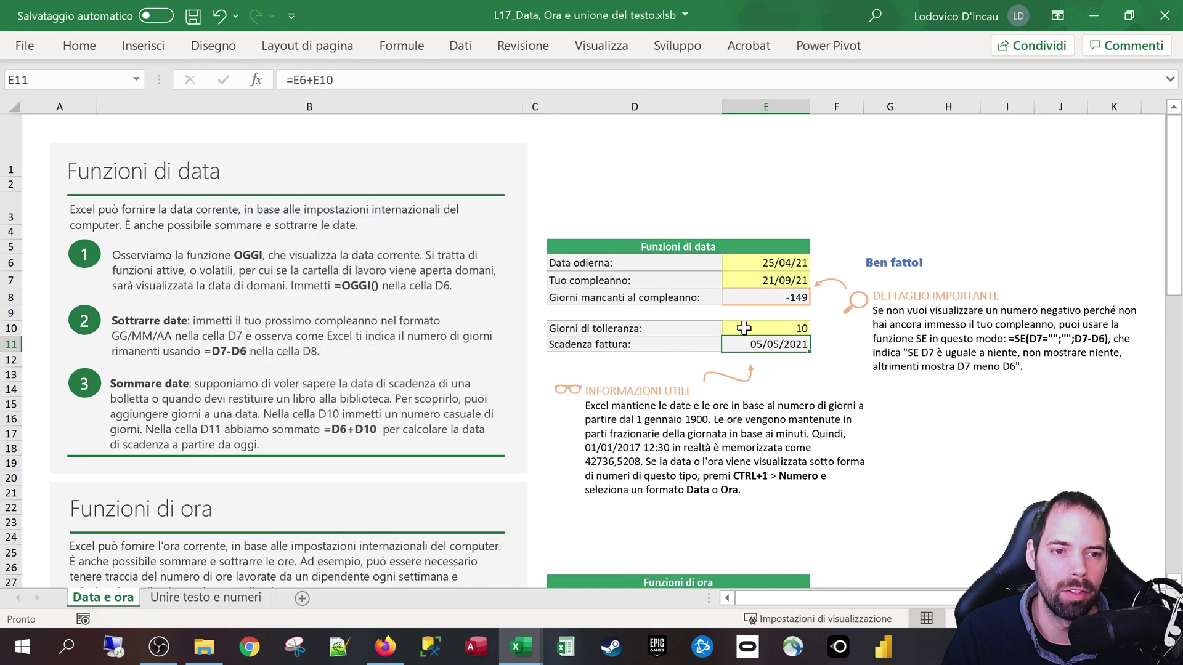
{"action": "left_click", "coordinate": [742, 385]}
Enter =ADESSO() in the Ora corrente cell E28
{"action": "left_click", "coordinate": [586, 520]}
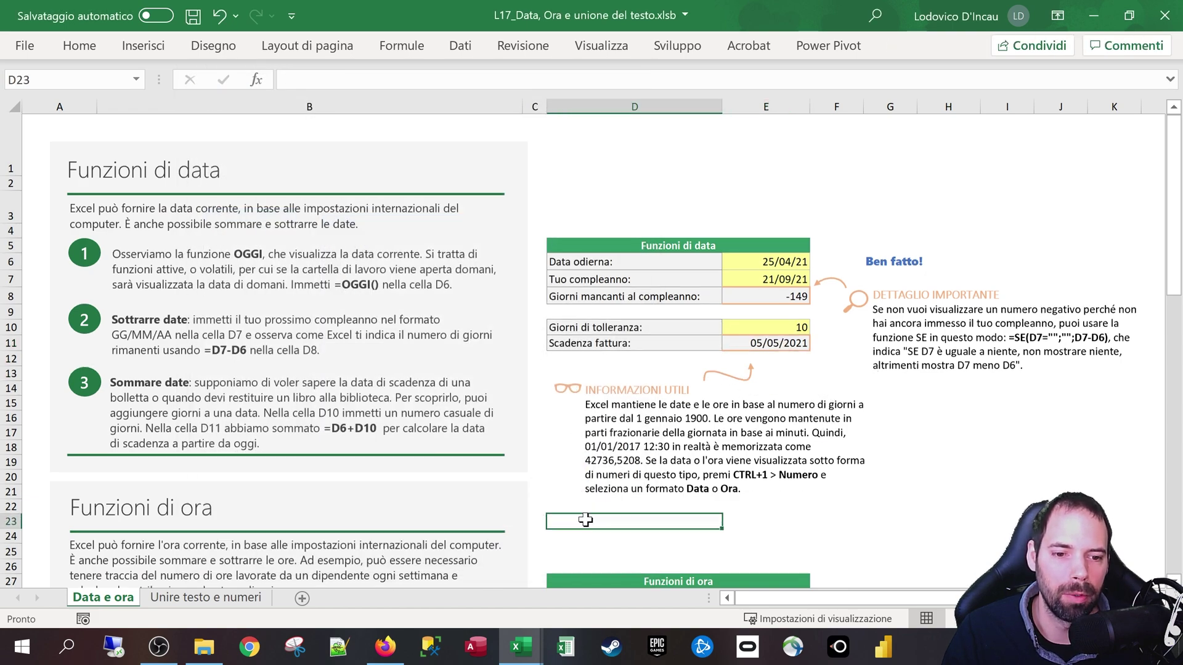
{"action": "scroll", "coordinate": [610, 444], "scroll_direction": "down", "scroll_amount": 5}
{"action": "scroll", "coordinate": [610, 444], "scroll_direction": "down", "scroll_amount": 1}
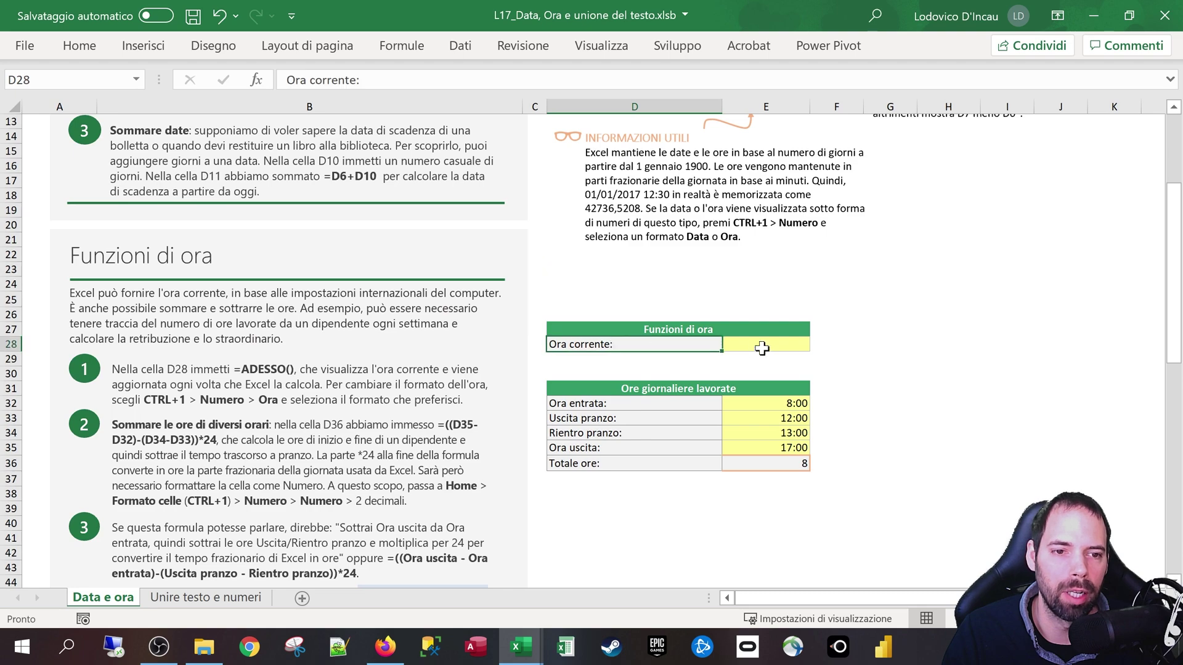
{"action": "left_click", "coordinate": [743, 340]}
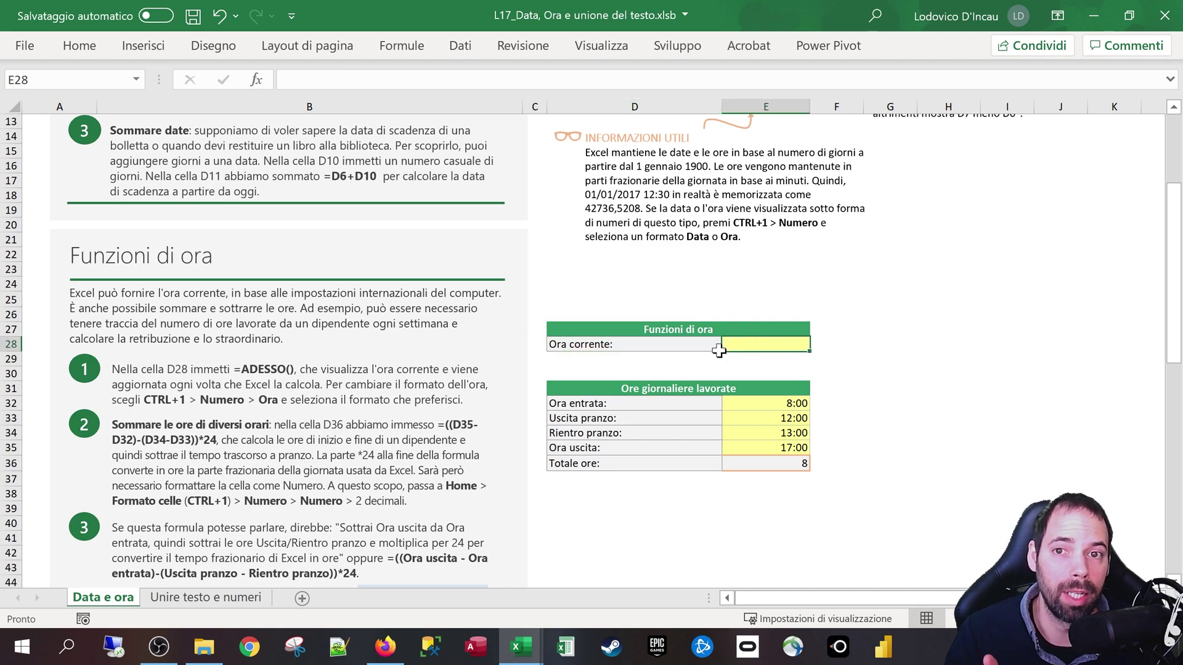
{"action": "scroll", "coordinate": [717, 367], "scroll_direction": "up", "scroll_amount": 4}
{"action": "left_click", "coordinate": [758, 265]}
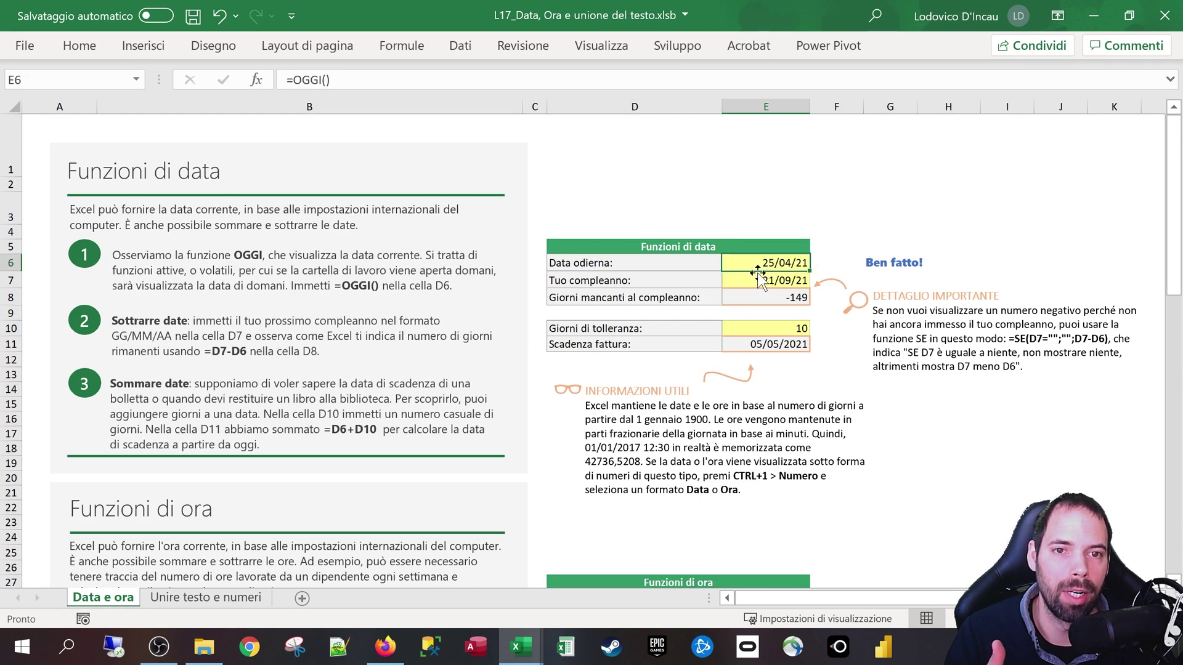
{"action": "scroll", "coordinate": [720, 321], "scroll_direction": "down", "scroll_amount": 3}
{"action": "scroll", "coordinate": [720, 333], "scroll_direction": "down", "scroll_amount": 1}
{"action": "left_click", "coordinate": [727, 344]}
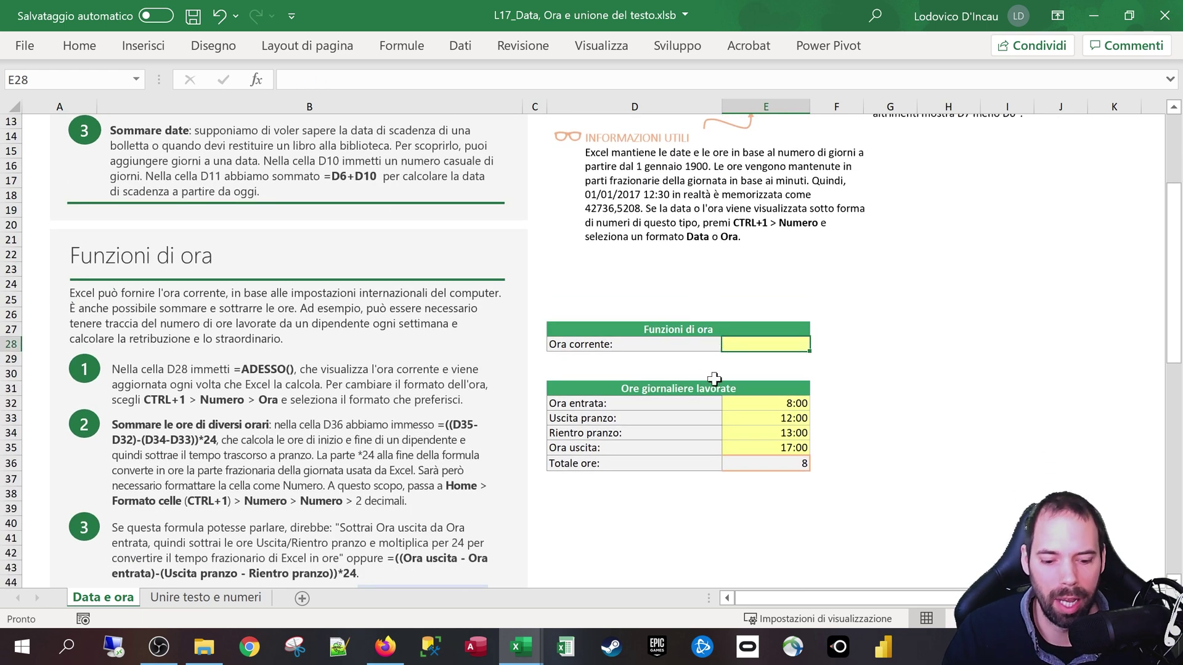
{"action": "type", "text": "=ADESS"}
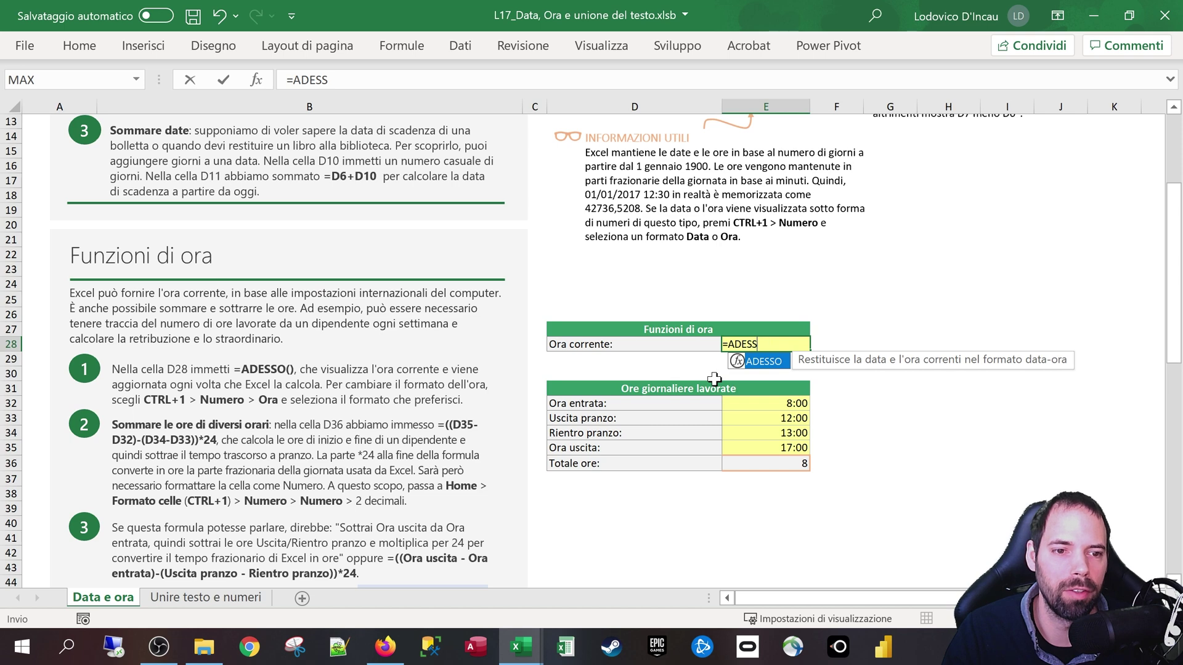
{"action": "key", "text": "Tab"}
{"action": "type", "text": ")"}
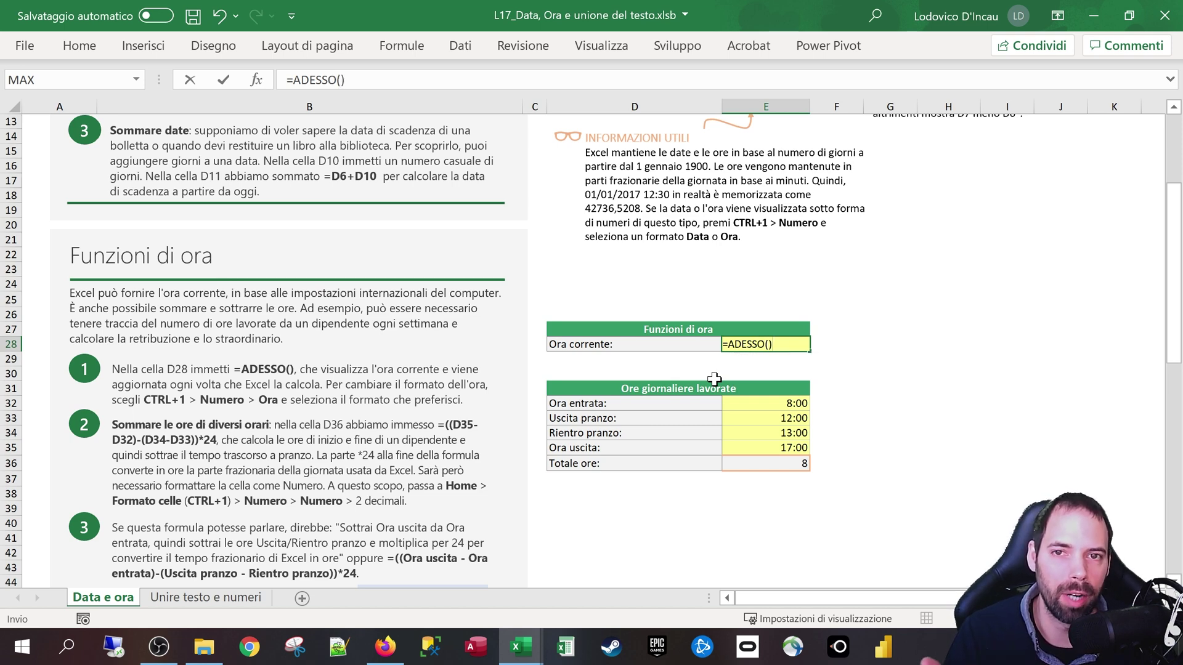
{"action": "key", "text": "Return"}
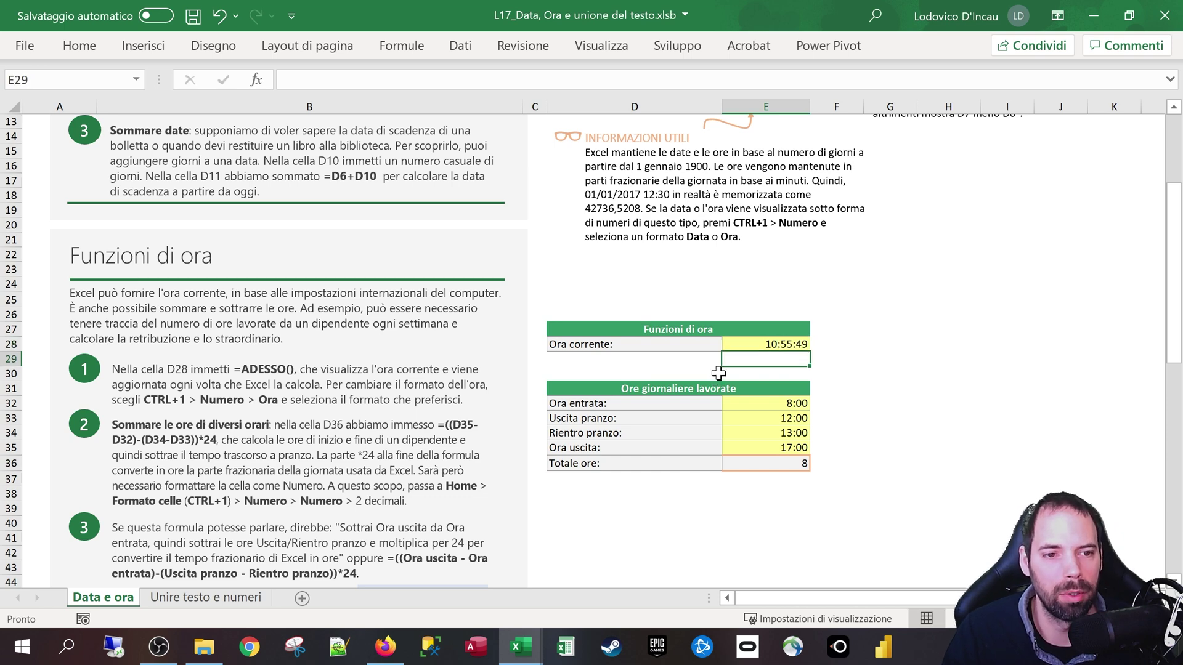
Recalculate E28 twice so the current time updates to 10:55:58
{"action": "left_click", "coordinate": [764, 343]}
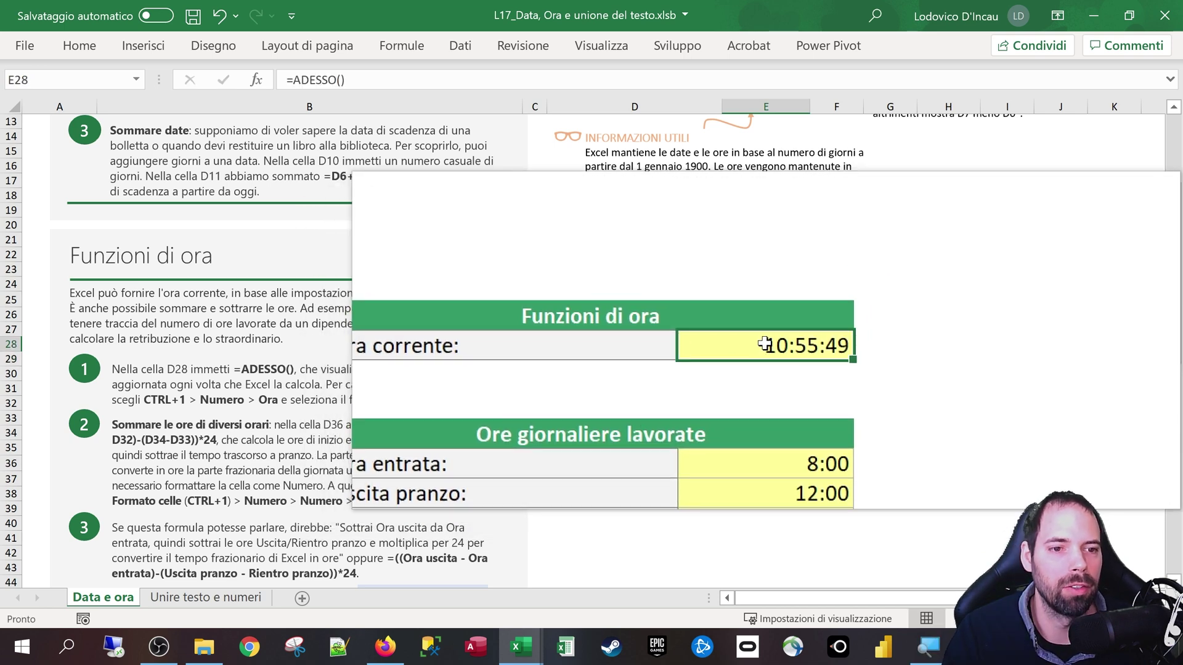
{"action": "double_click", "coordinate": [764, 343]}
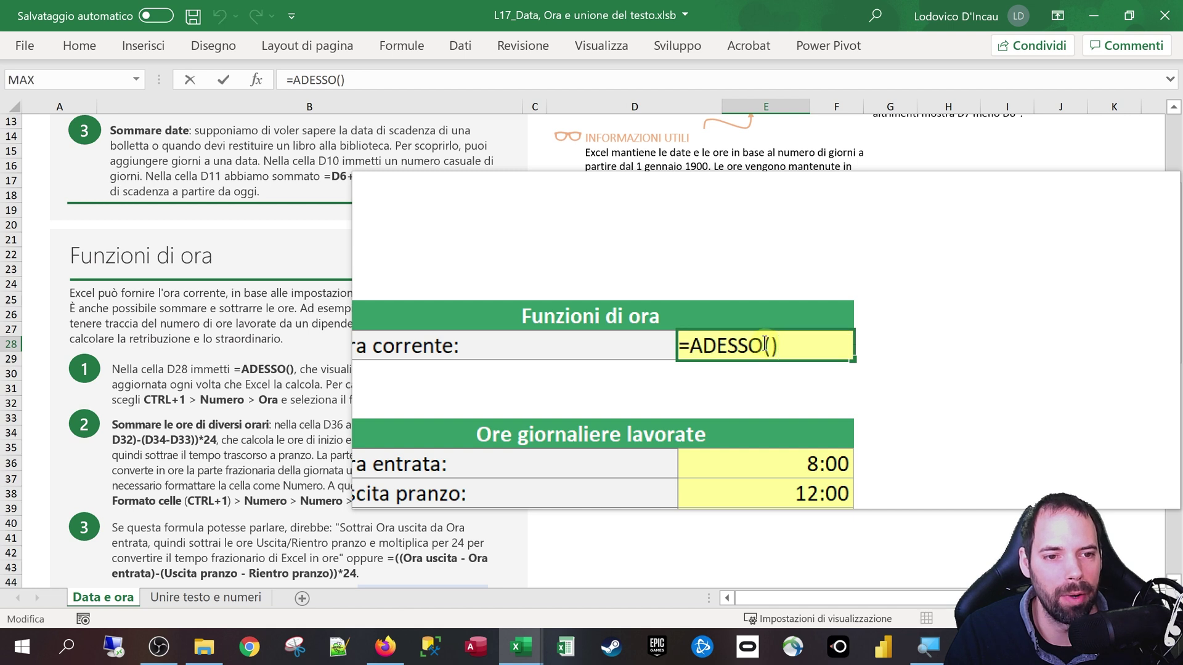
{"action": "key", "text": "Return"}
{"action": "left_click", "coordinate": [765, 344]}
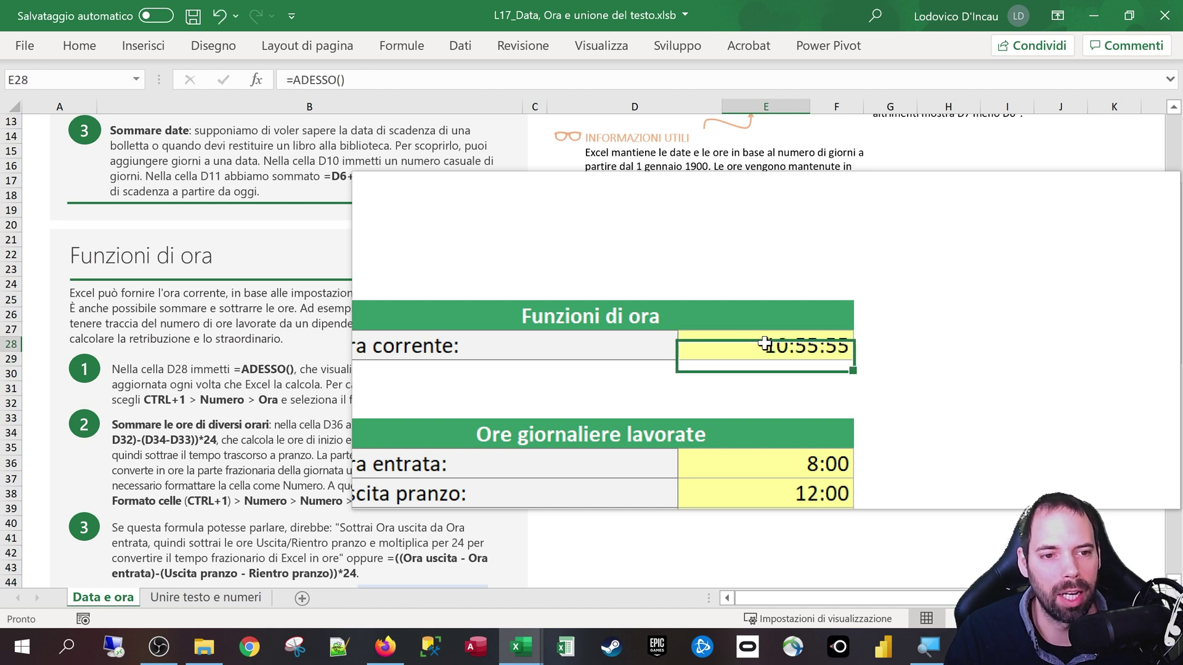
{"action": "double_click", "coordinate": [764, 343]}
{"action": "key", "text": "Return"}
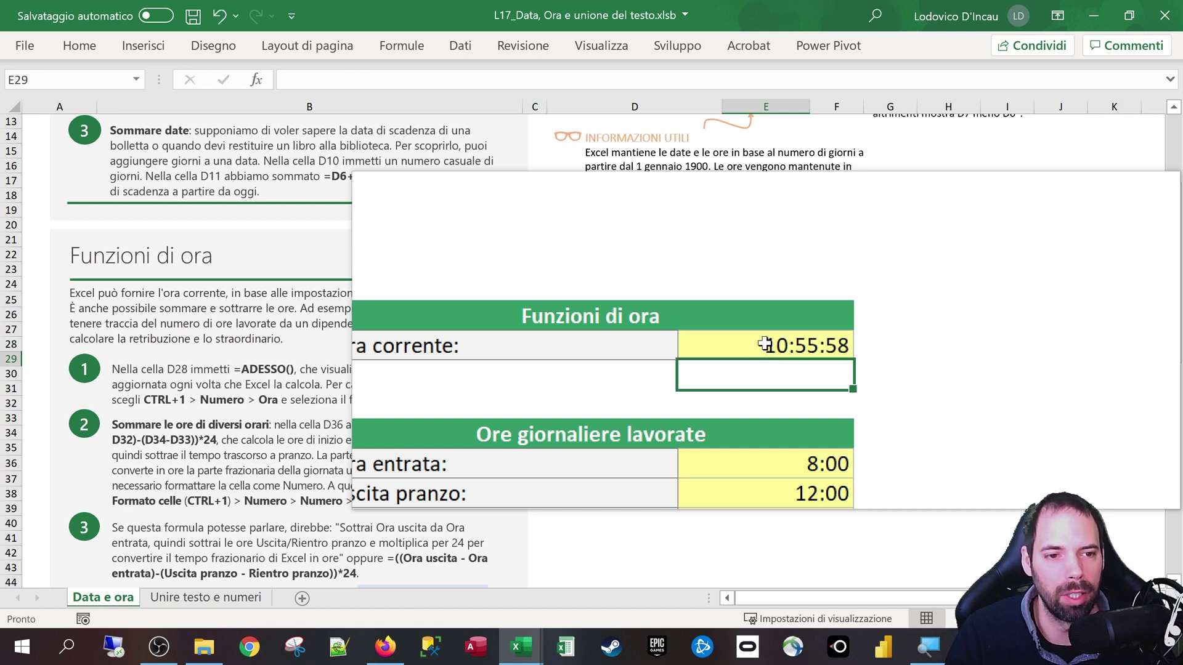
{"action": "left_click", "coordinate": [765, 343]}
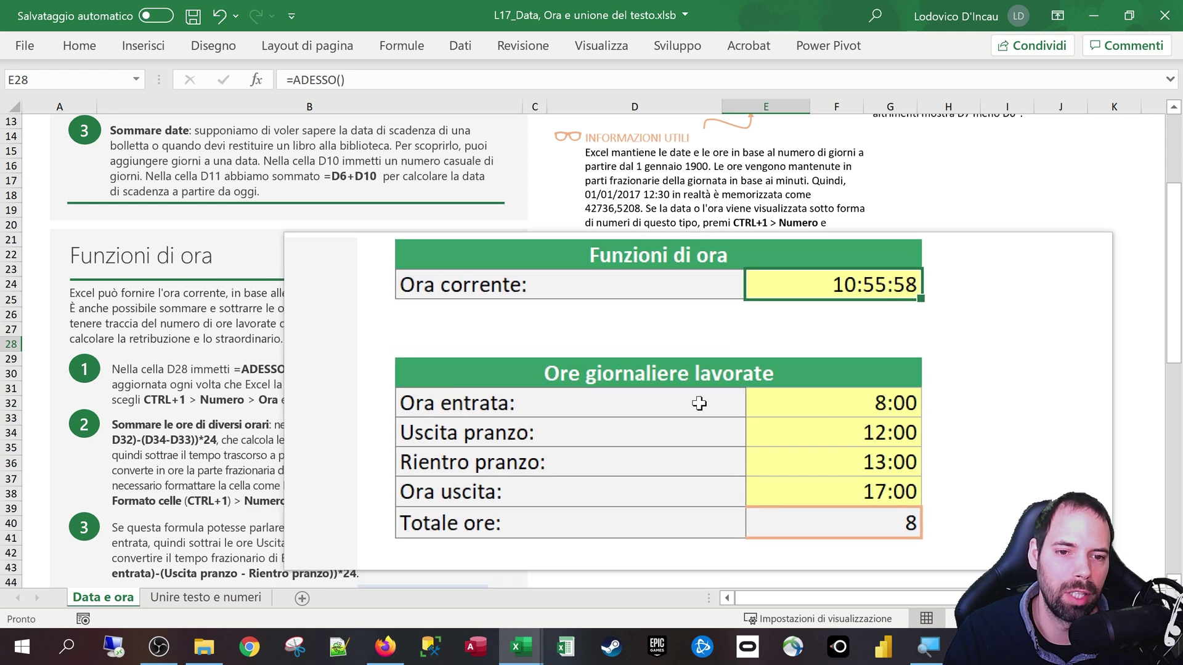
Check the logged times: entry 8:00, lunch 12:00–13:00 and exit 17:00
{"action": "left_click", "coordinate": [702, 395]}
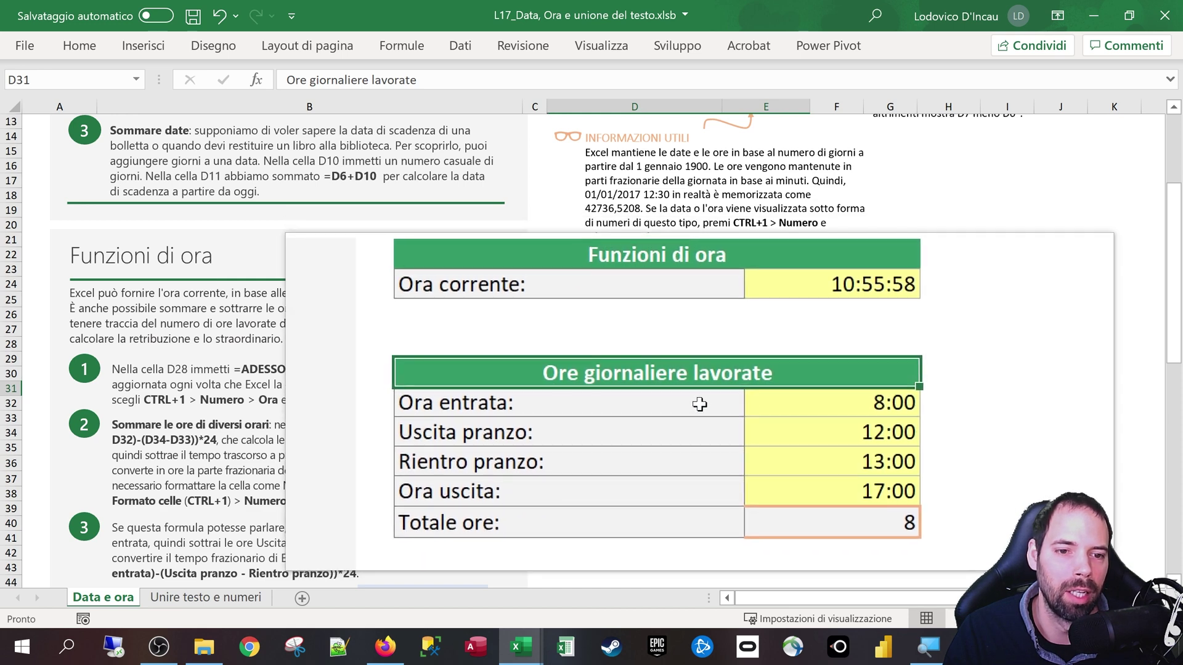
{"action": "left_click", "coordinate": [699, 404]}
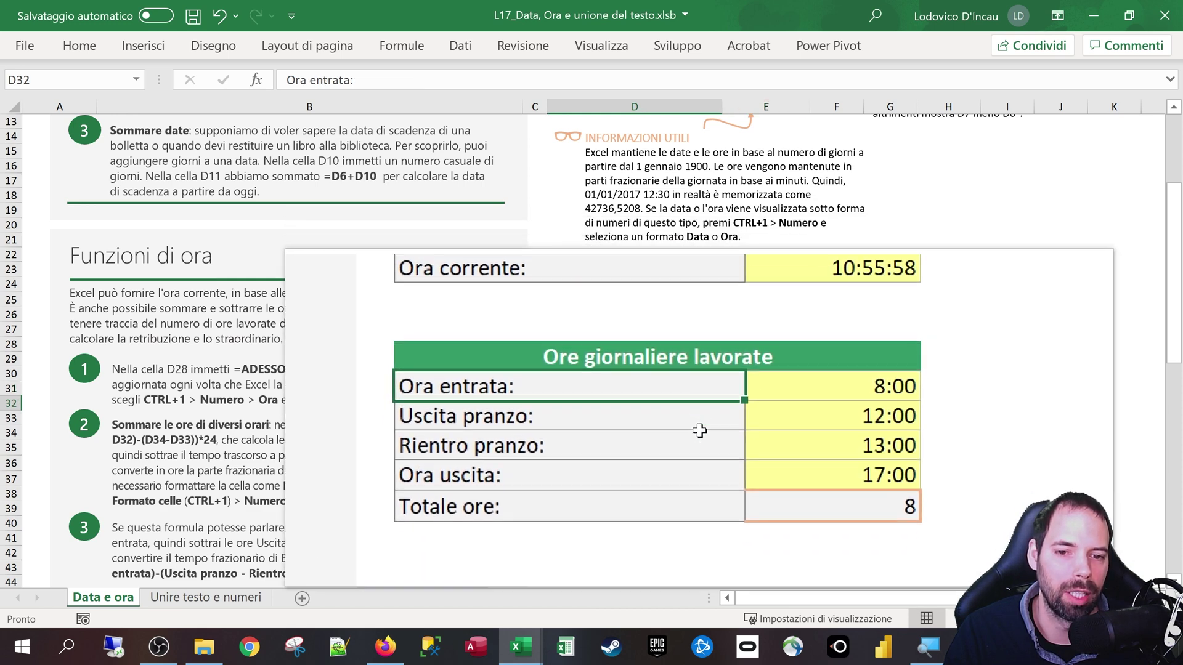
{"action": "left_click", "coordinate": [700, 448]}
{"action": "left_click", "coordinate": [776, 408]}
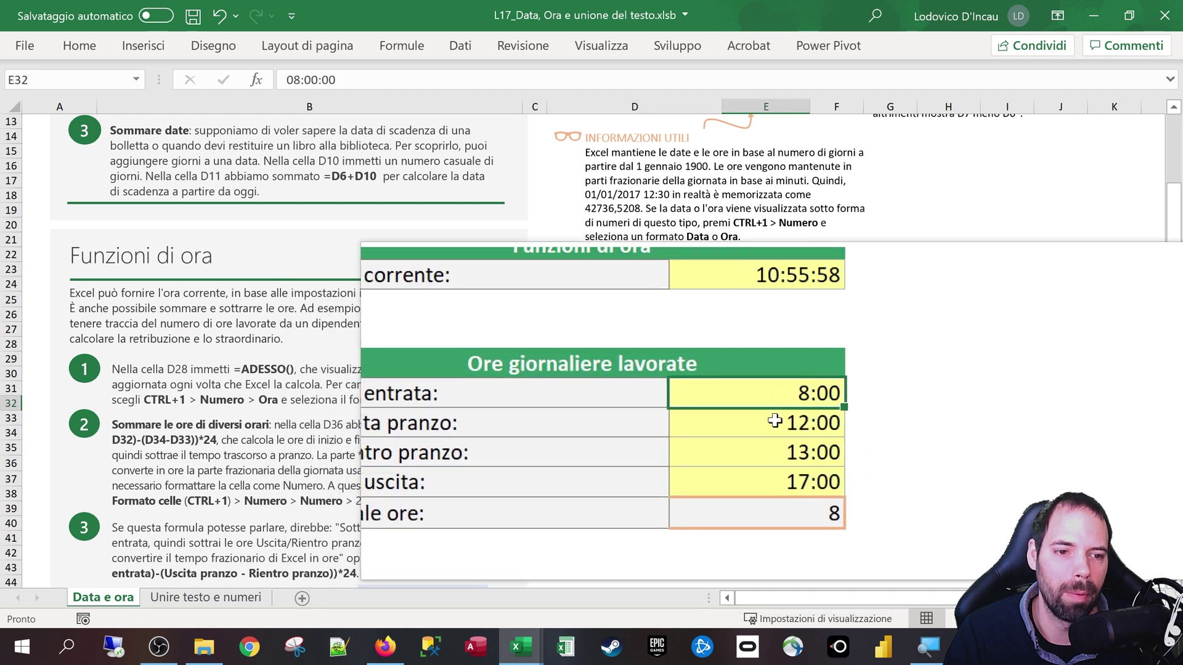
{"action": "left_click", "coordinate": [775, 487]}
{"action": "left_click", "coordinate": [776, 409]}
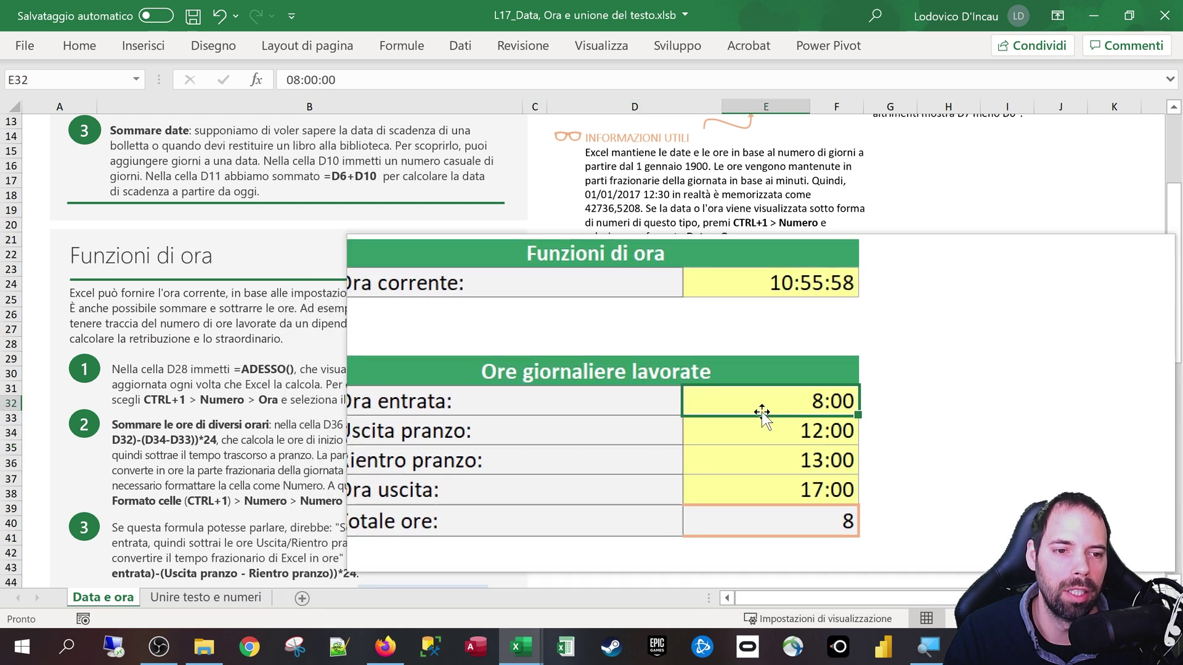
{"action": "left_click", "coordinate": [758, 446]}
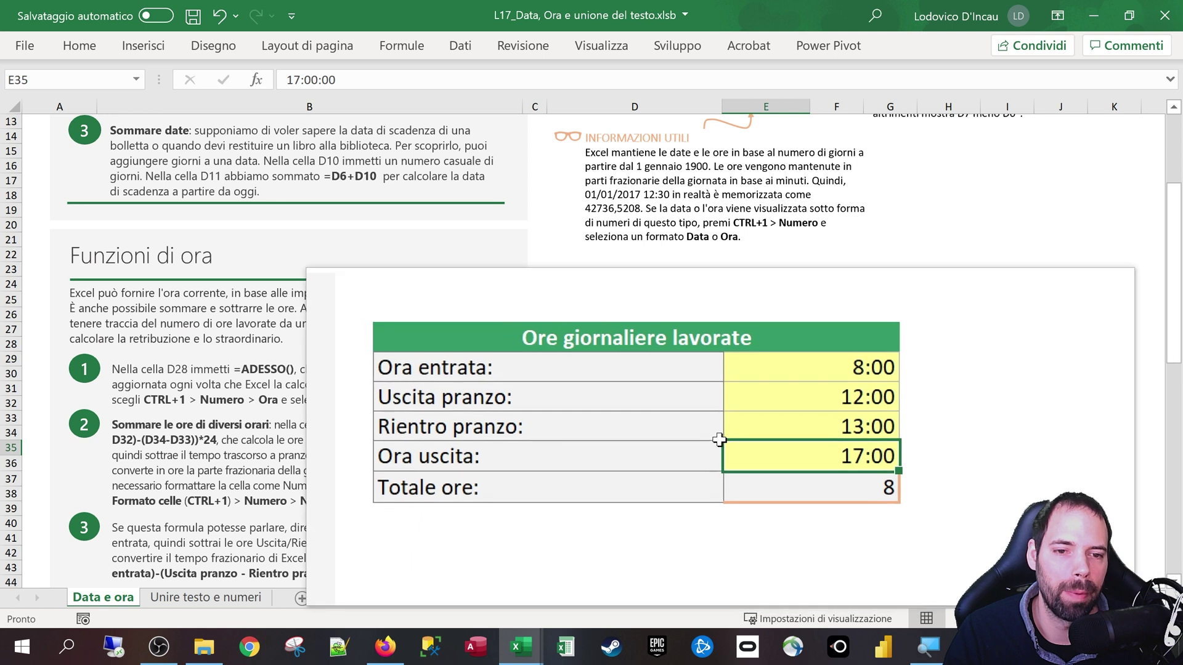
{"action": "left_click", "coordinate": [763, 417]}
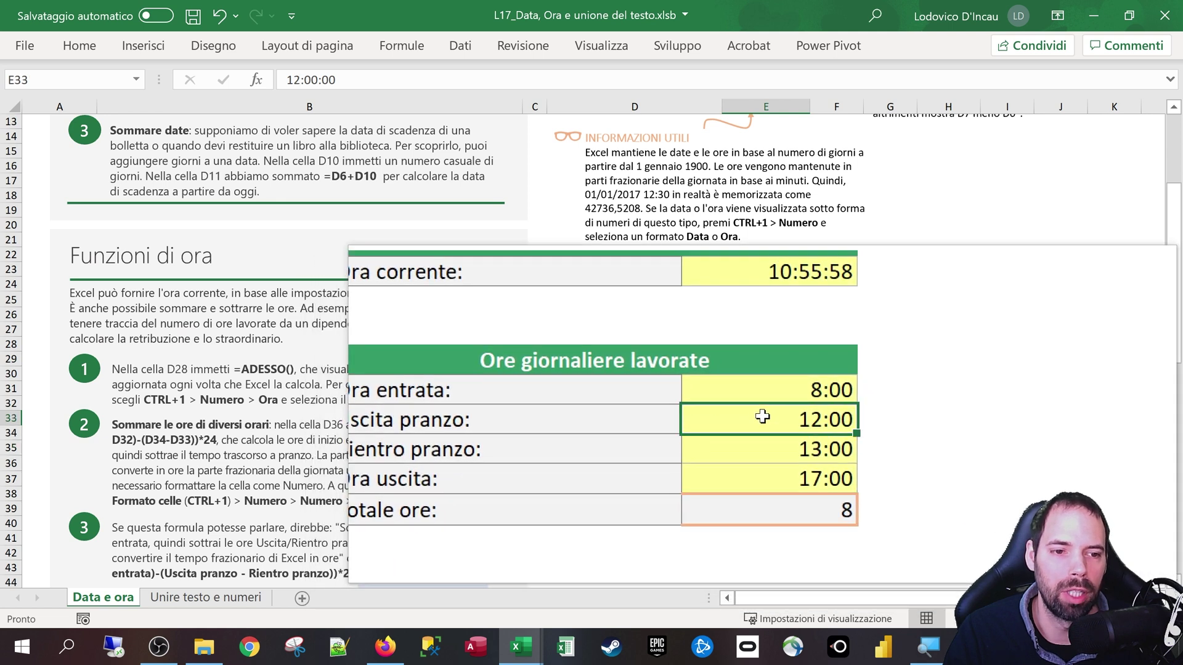
{"action": "left_click", "coordinate": [763, 434]}
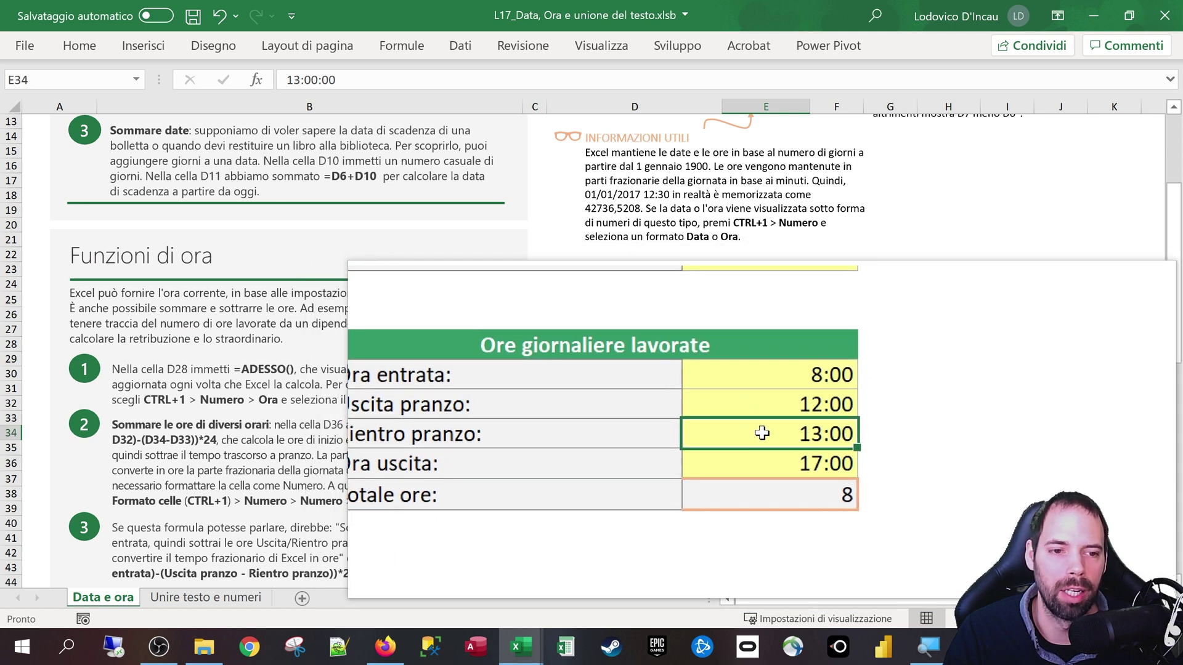
Select E32:E35, then open E36's =((E35-E32)-(E34-E33))*24 Totale ore formula for editing
{"action": "left_click_drag", "start_coordinate": [763, 375], "coordinate": [753, 446]}
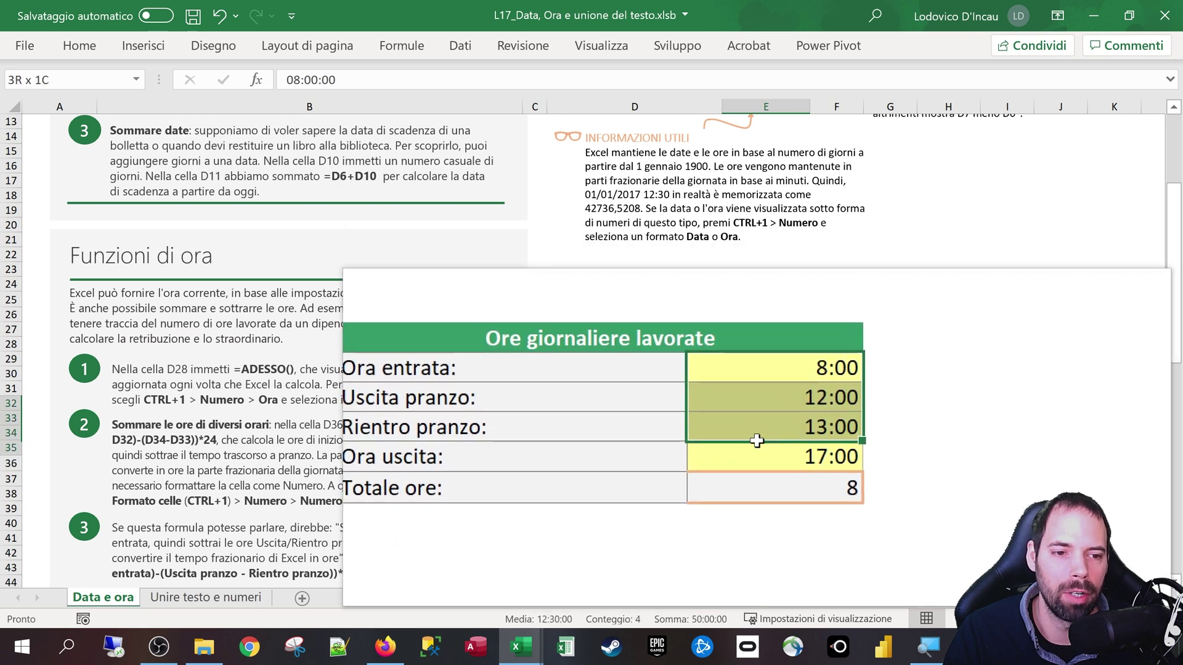
{"action": "left_click", "coordinate": [746, 465]}
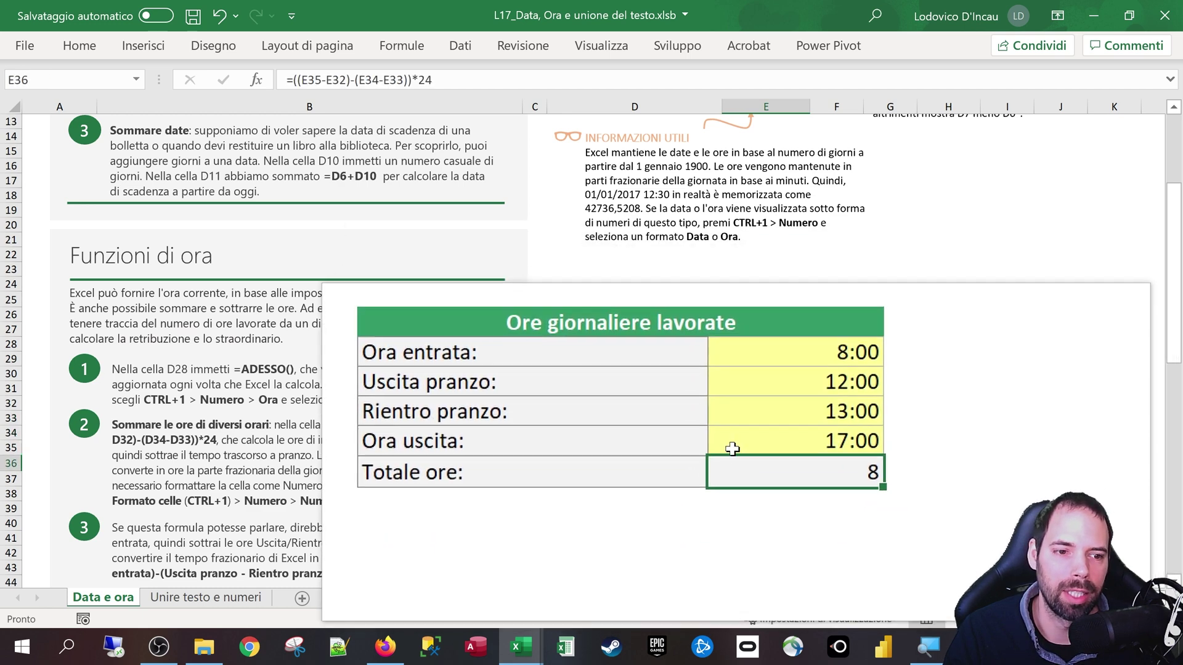
{"action": "double_click", "coordinate": [742, 463]}
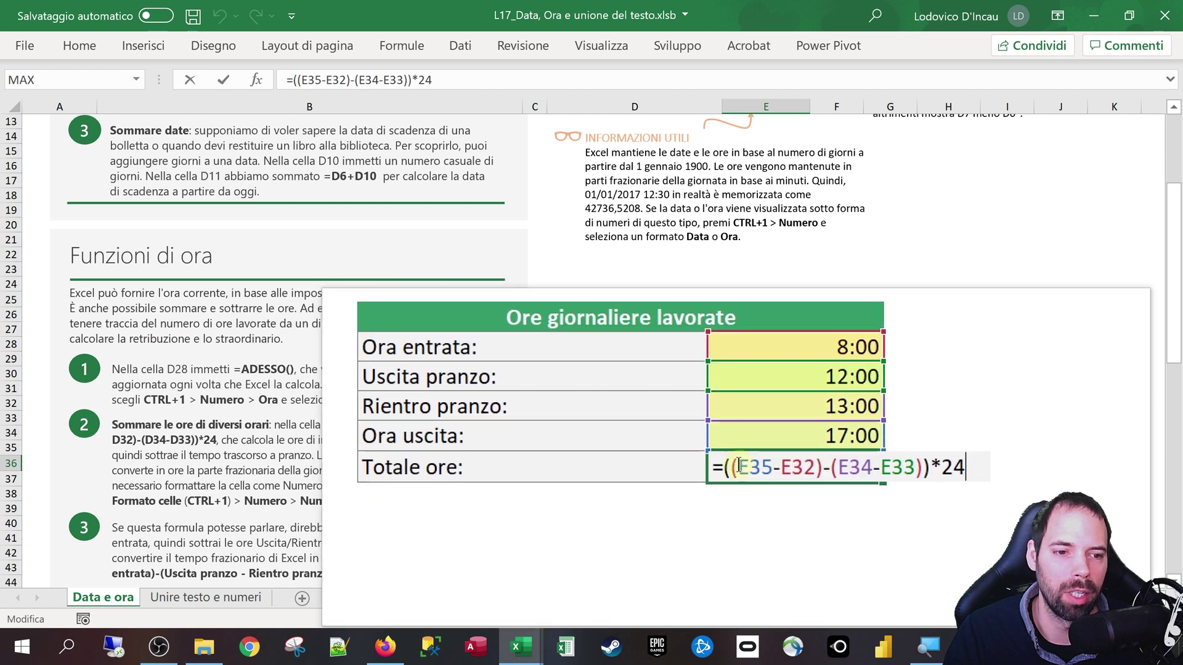
{"action": "left_click", "coordinate": [755, 465]}
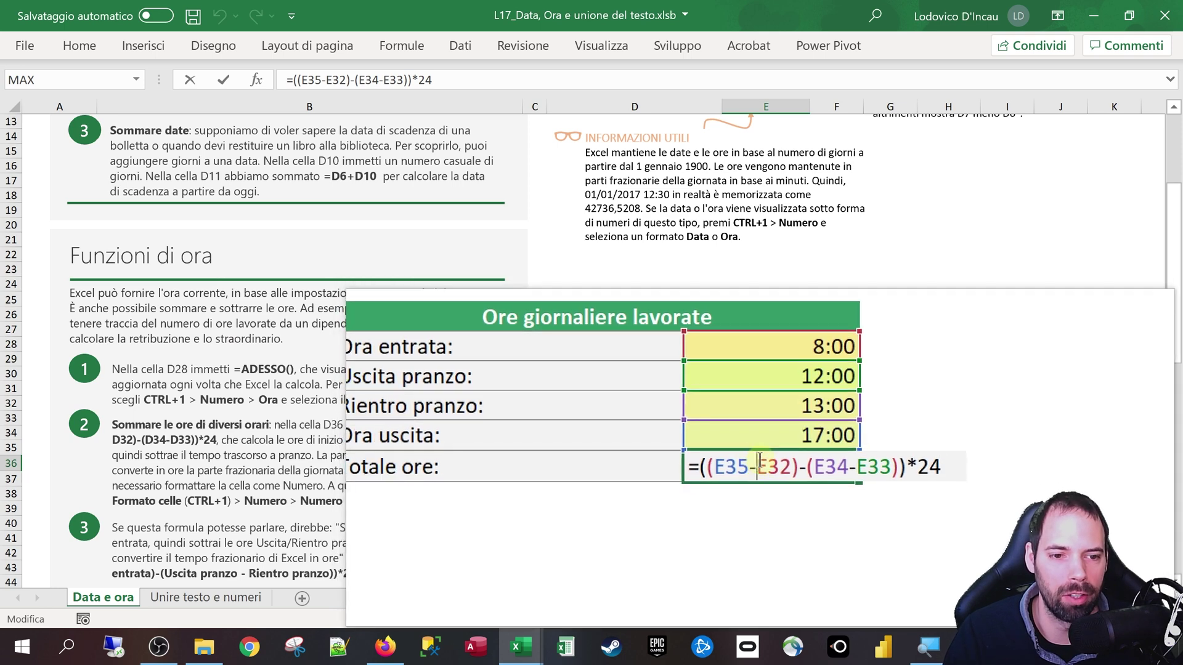
{"action": "left_click_drag", "start_coordinate": [798, 464], "coordinate": [720, 463]}
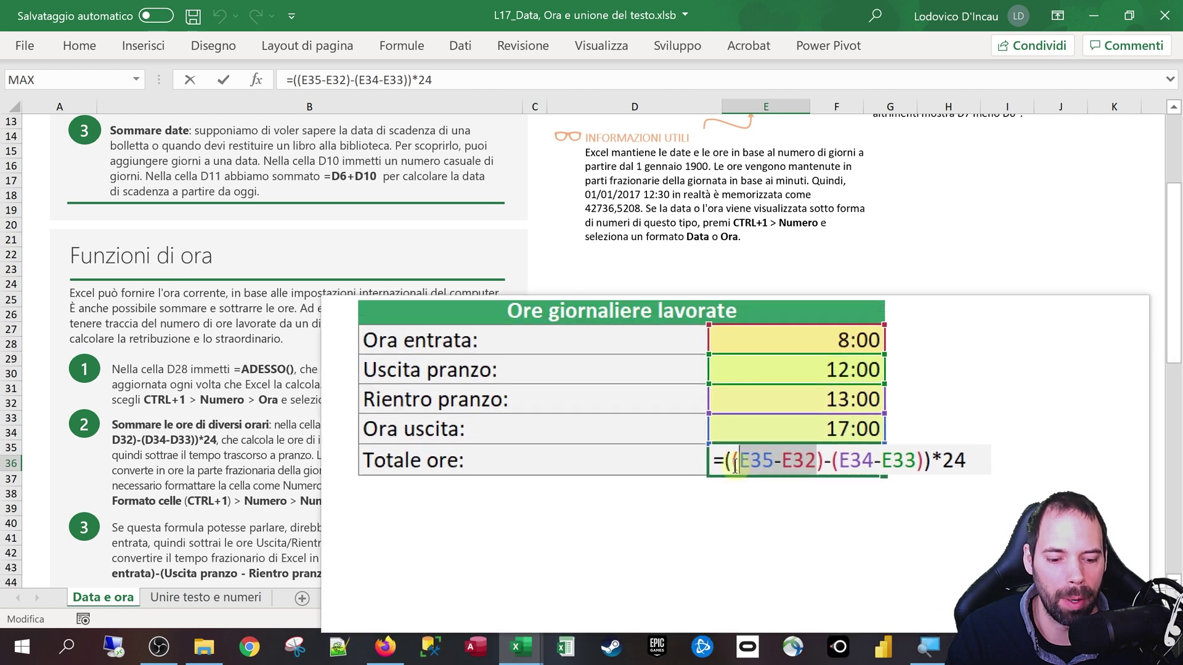
{"action": "key", "text": "F9"}
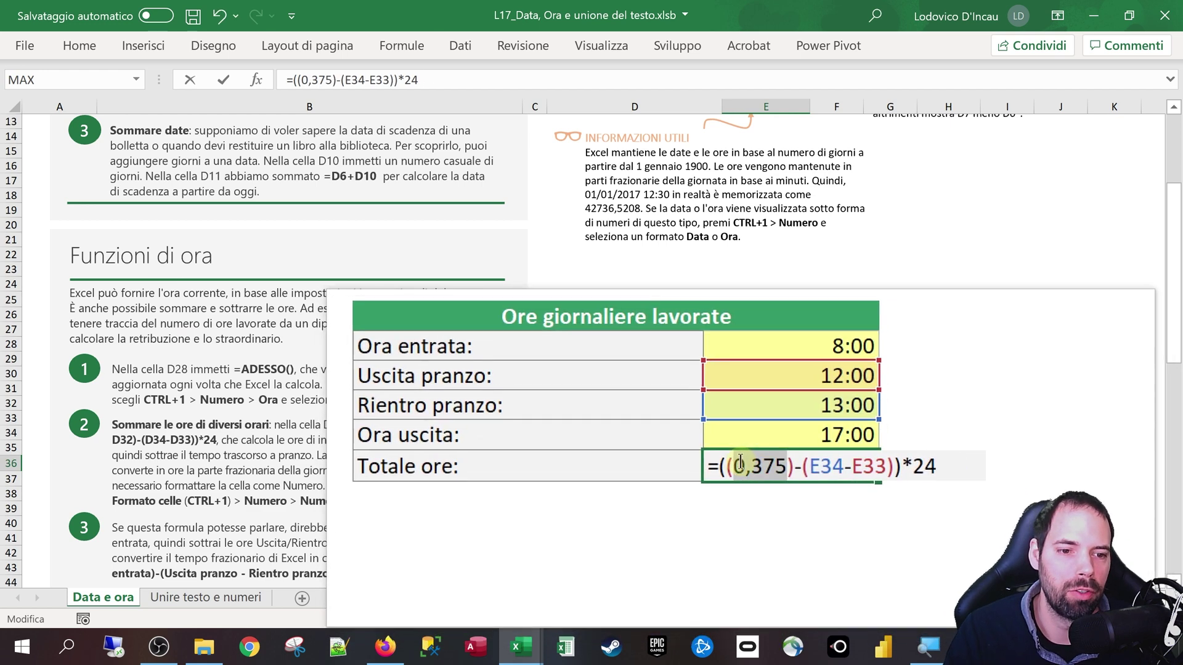
{"action": "left_click_drag", "start_coordinate": [742, 464], "coordinate": [762, 463]}
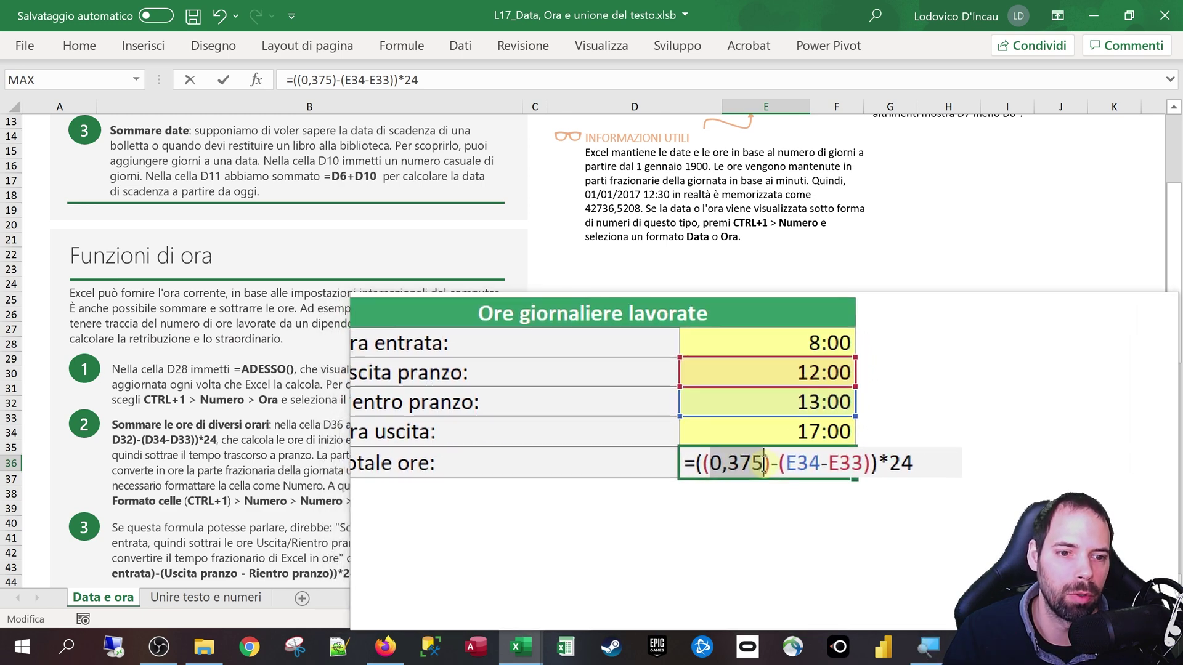
{"action": "left_click", "coordinate": [758, 464]}
{"action": "double_click", "coordinate": [758, 463]}
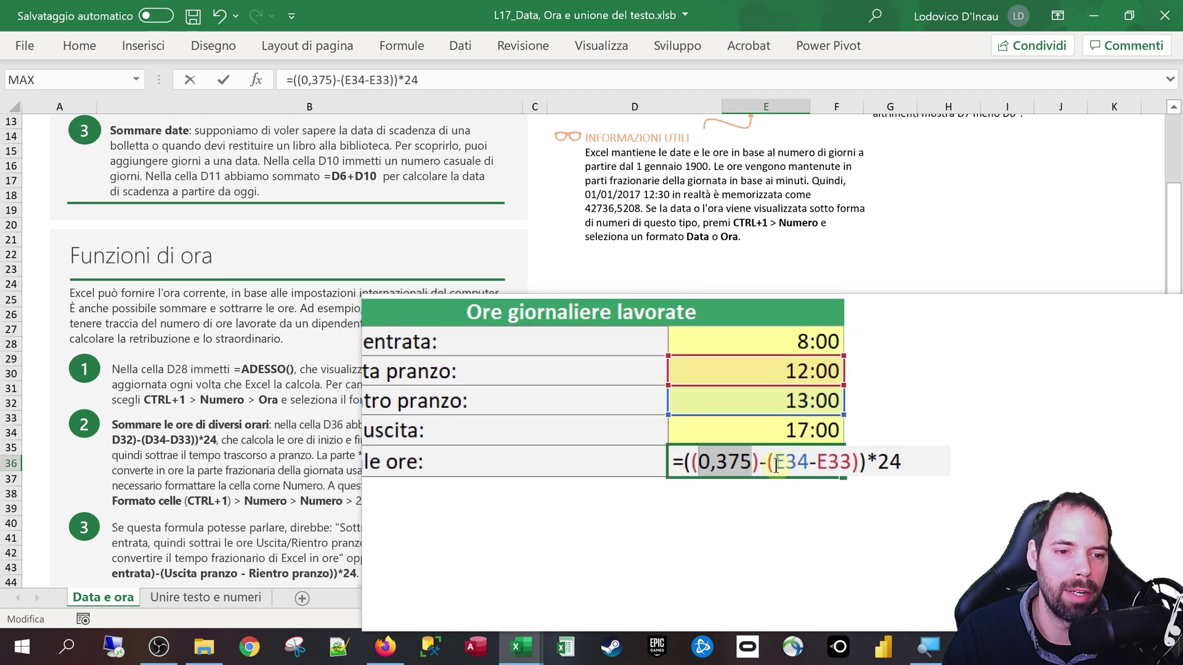
{"action": "left_click_drag", "start_coordinate": [780, 463], "coordinate": [857, 464]}
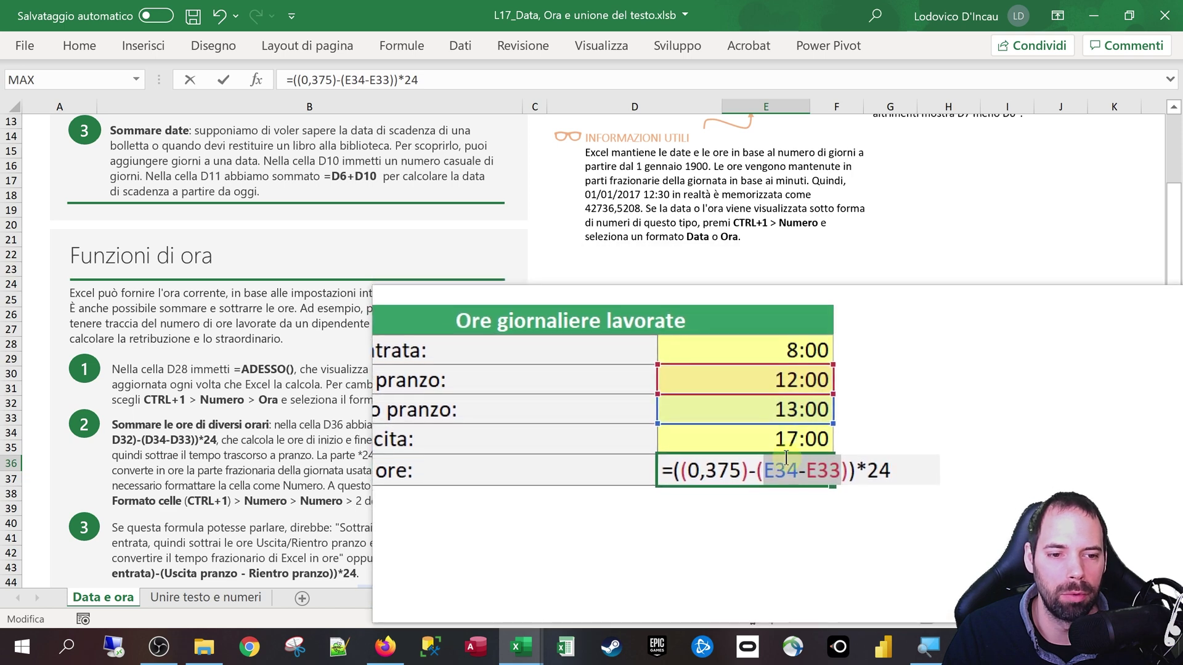
{"action": "key", "text": "F9"}
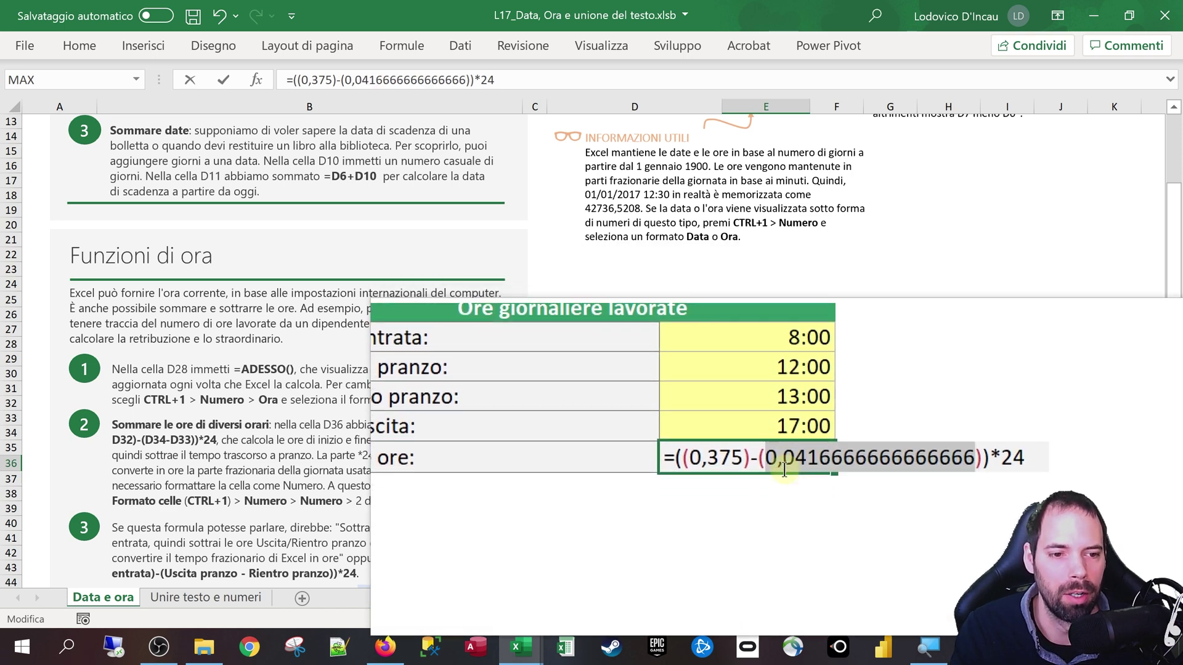
{"action": "left_click_drag", "start_coordinate": [778, 464], "coordinate": [880, 463]}
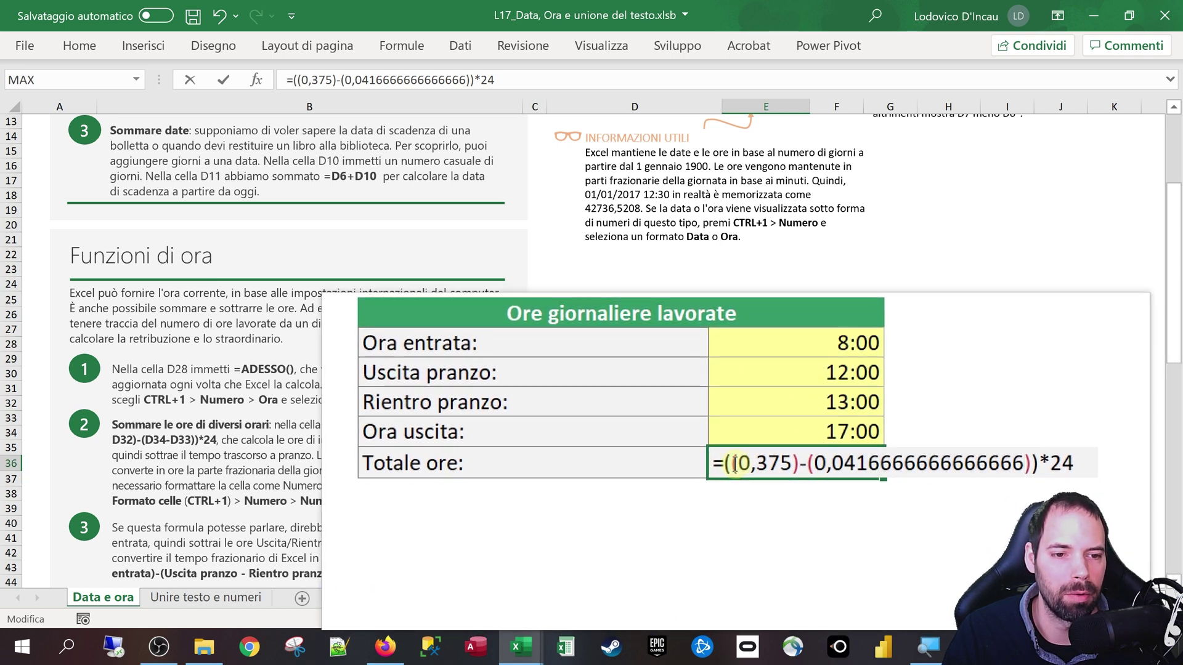
{"action": "left_click_drag", "start_coordinate": [717, 465], "coordinate": [875, 464]}
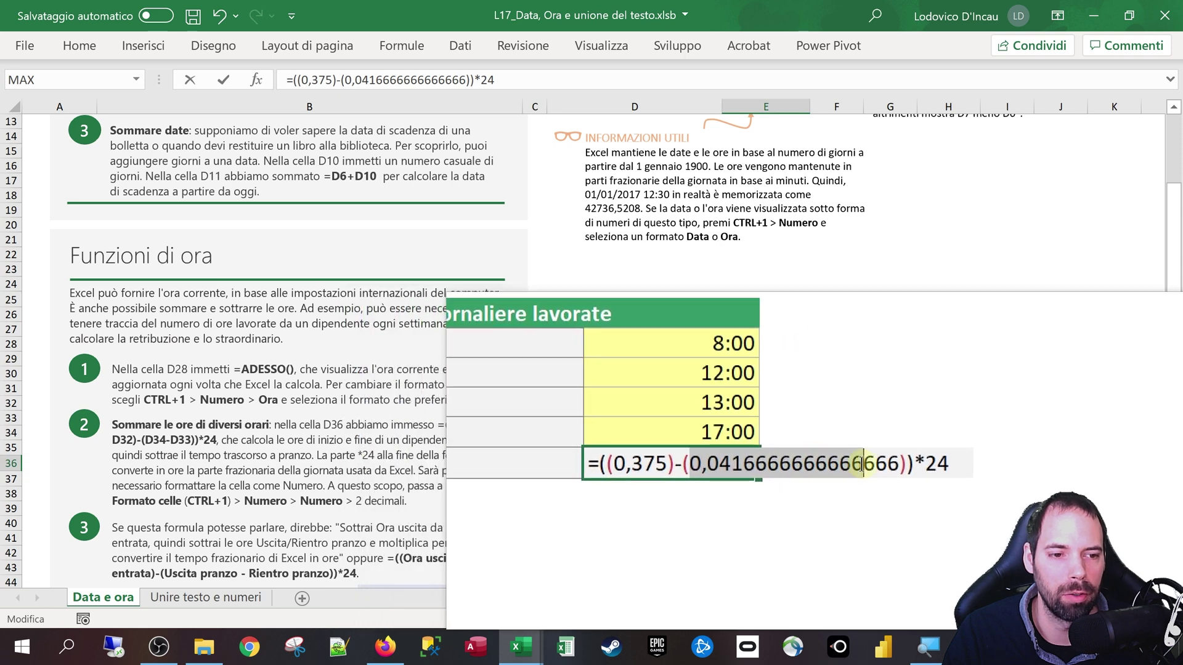
{"action": "left_click_drag", "start_coordinate": [647, 464], "coordinate": [877, 464]}
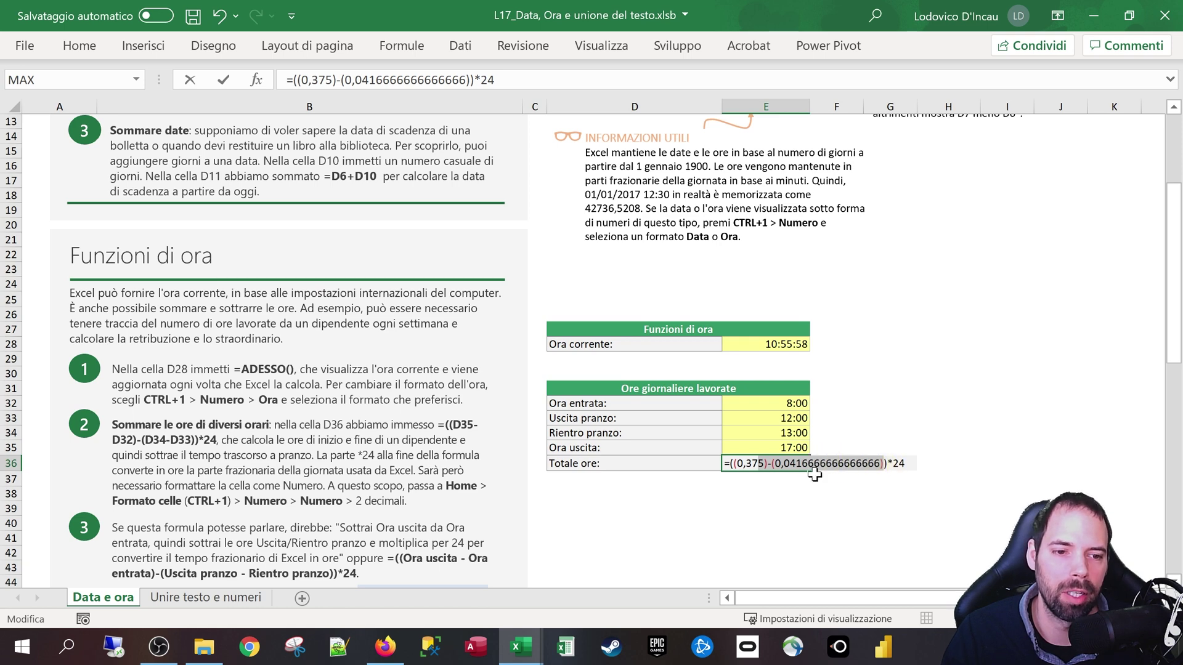
Remove the *24 factor from E36's Totale ore formula, leaving =((E35-E32)-(E34-E33))
{"action": "key", "text": "Escape"}
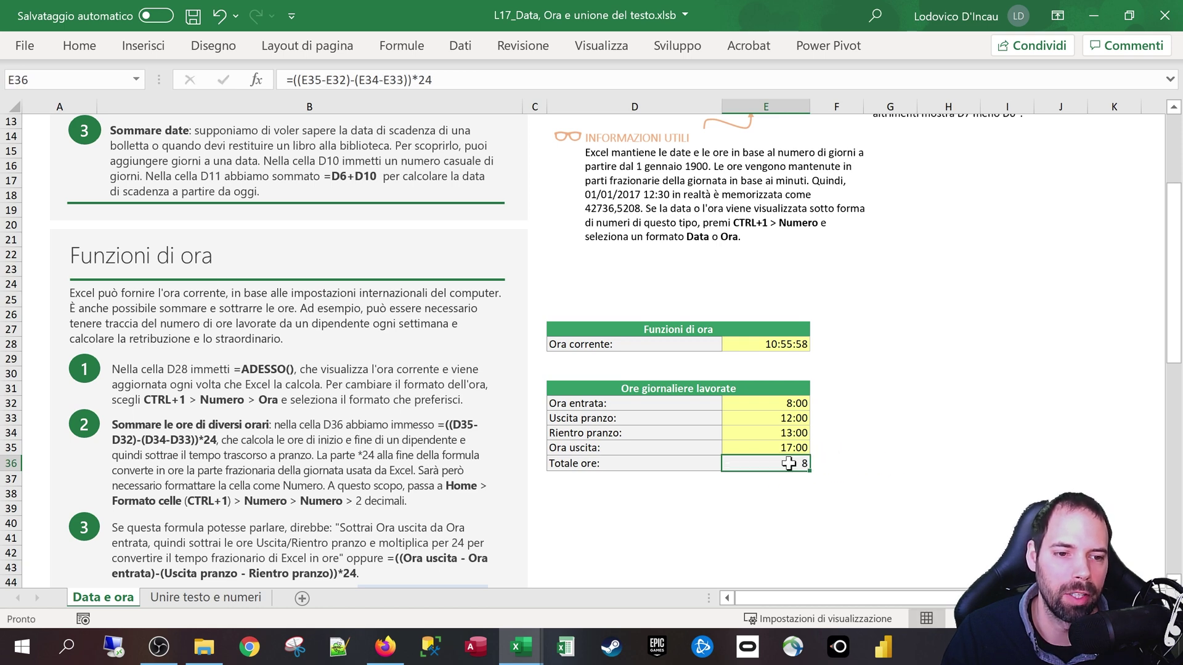
{"action": "left_click", "coordinate": [431, 80]}
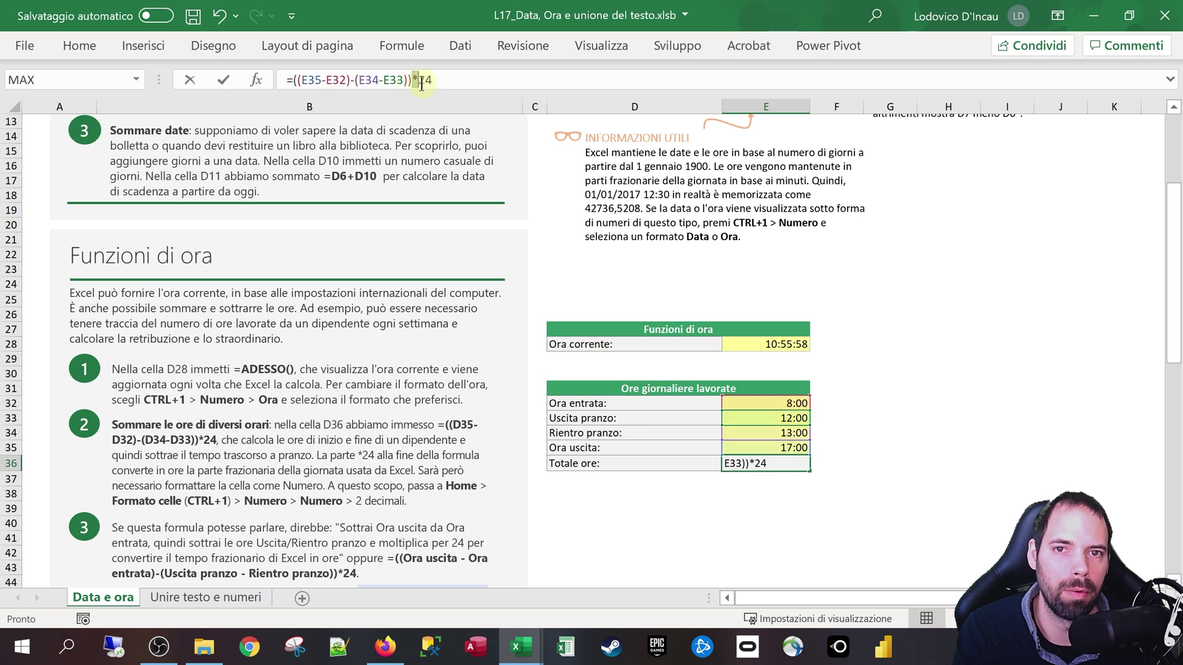
{"action": "key", "text": "BackSpace"}
{"action": "key", "text": "BackSpace"}
{"action": "key", "text": "BackSpace"}
{"action": "key", "text": "Return"}
{"action": "left_click", "coordinate": [788, 467]}
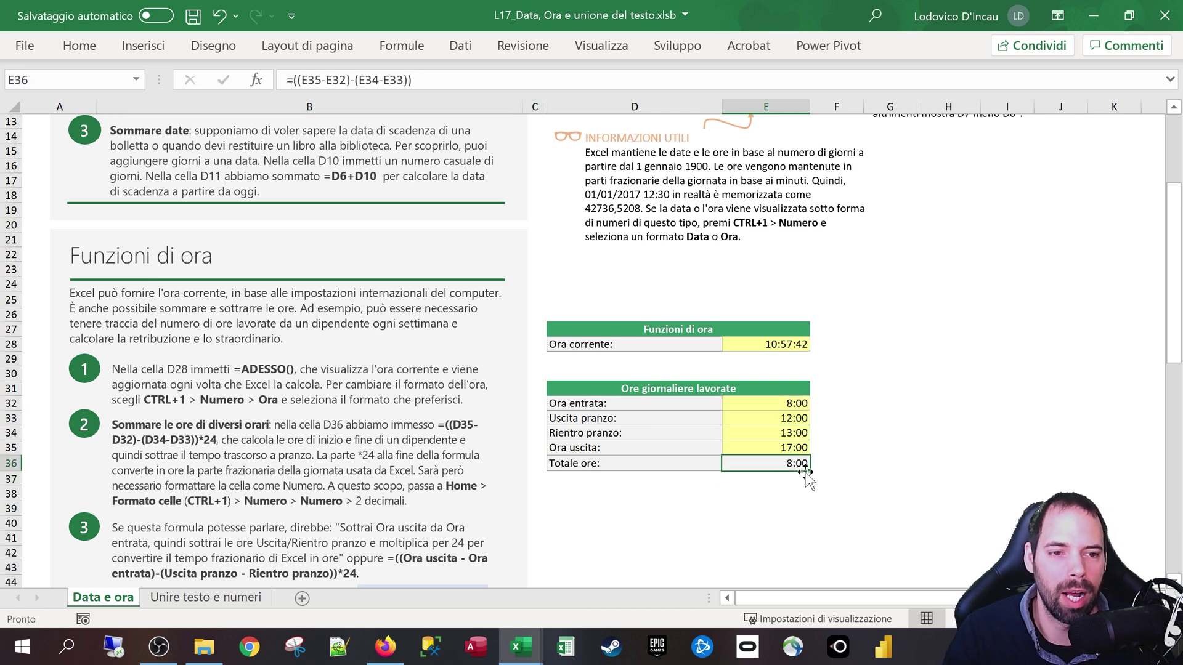
{"action": "key", "text": "super+plus"}
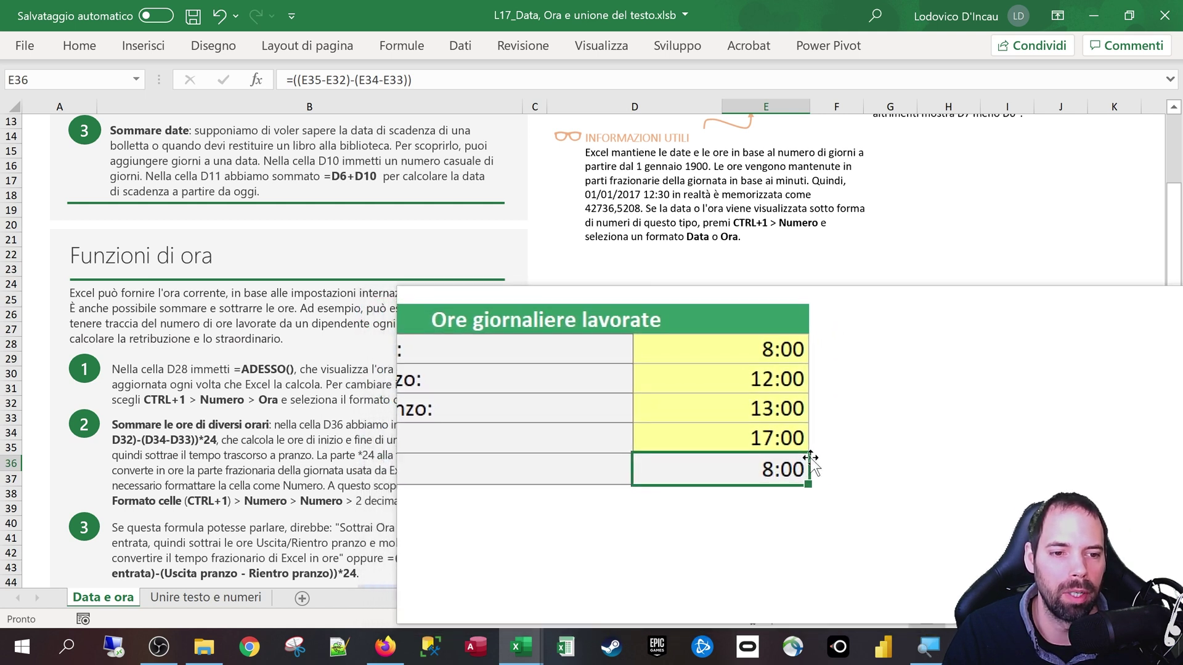
Change the lunch return time in E34 to 13:30 so Totale ore shows 7:30
{"action": "left_click", "coordinate": [773, 434]}
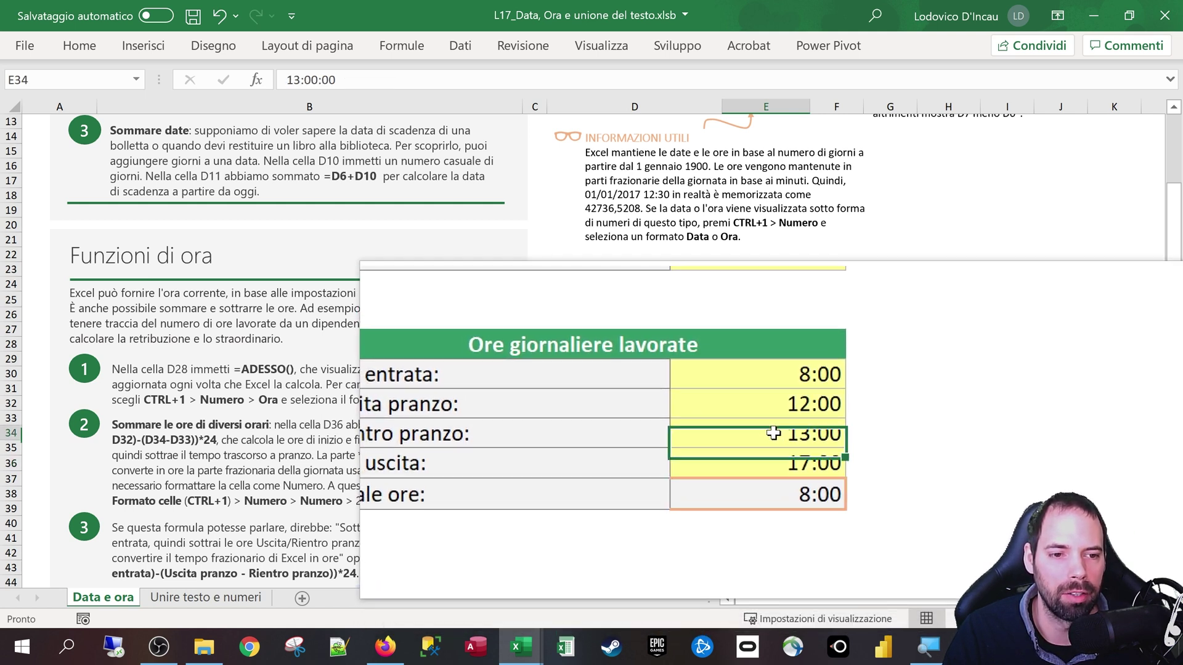
{"action": "type", "text": "13:3"}
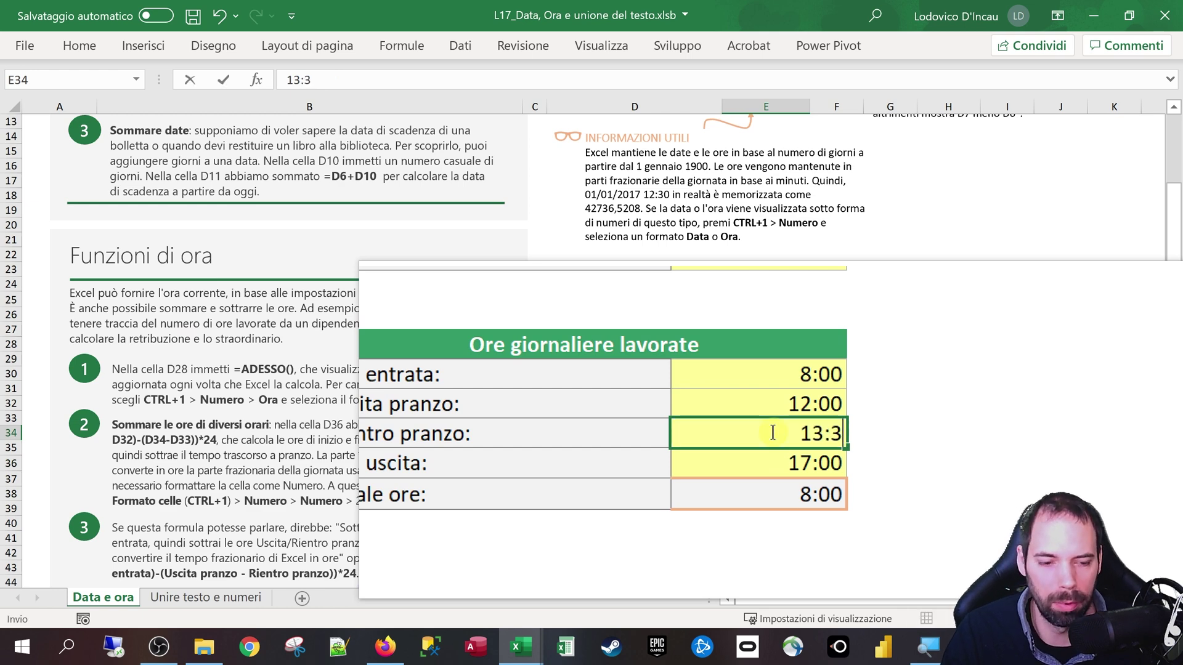
{"action": "type", "text": "0"}
{"action": "key", "text": "Return"}
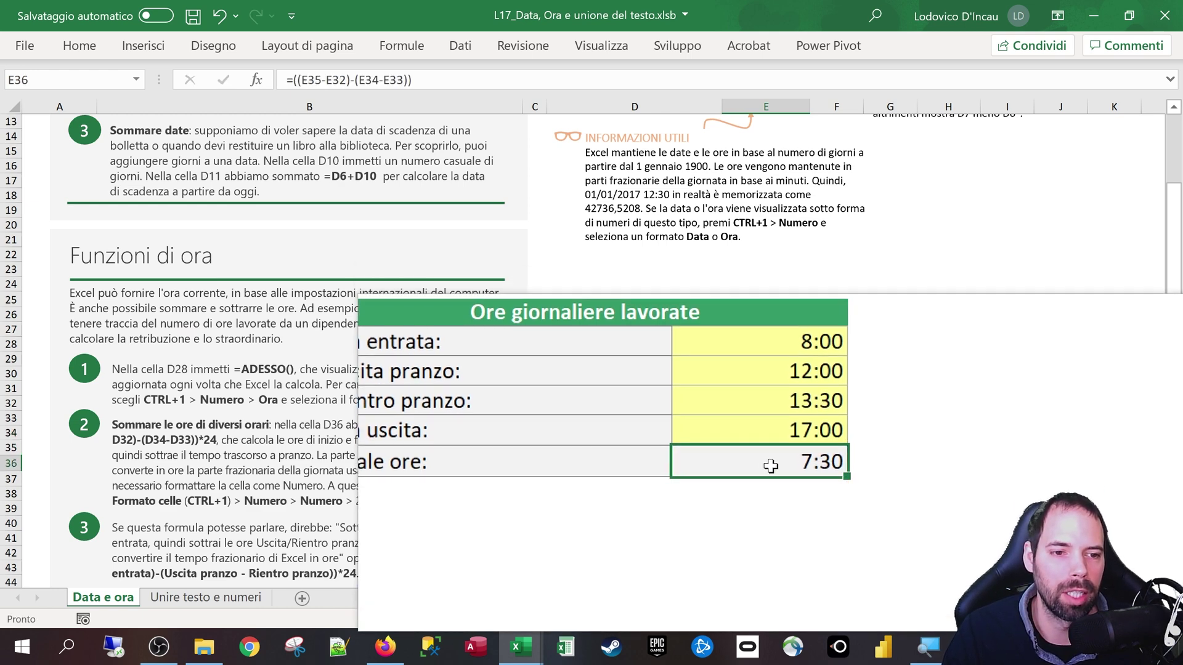
{"action": "left_click_drag", "start_coordinate": [777, 401], "coordinate": [773, 437]}
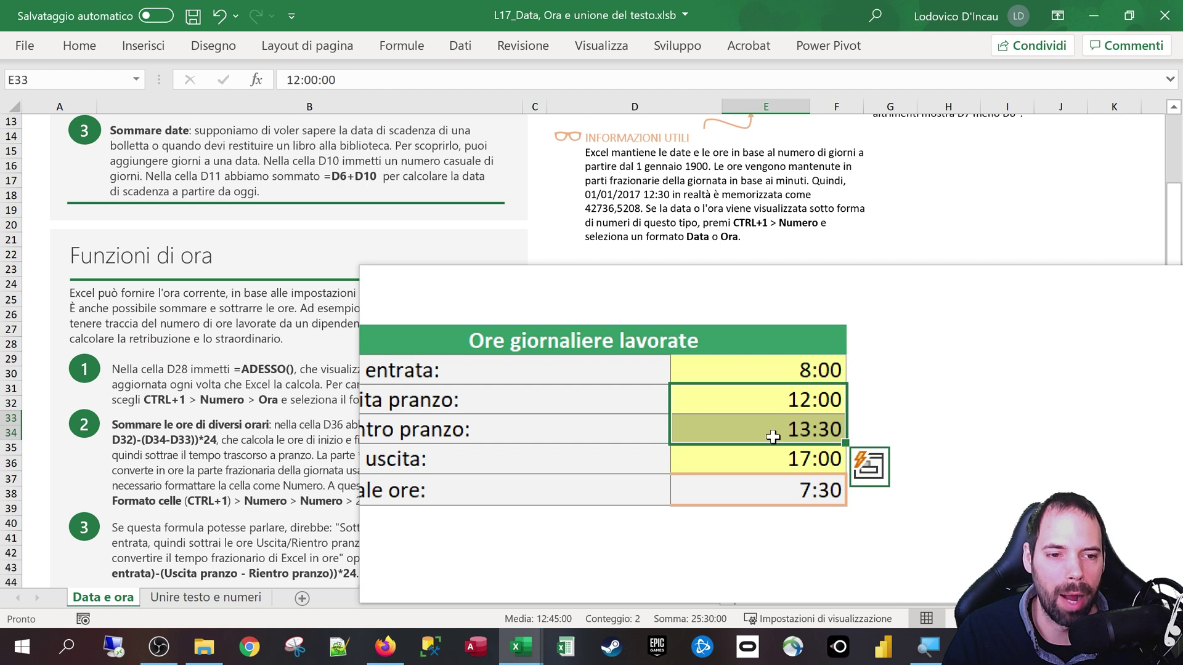
{"action": "left_click", "coordinate": [771, 465]}
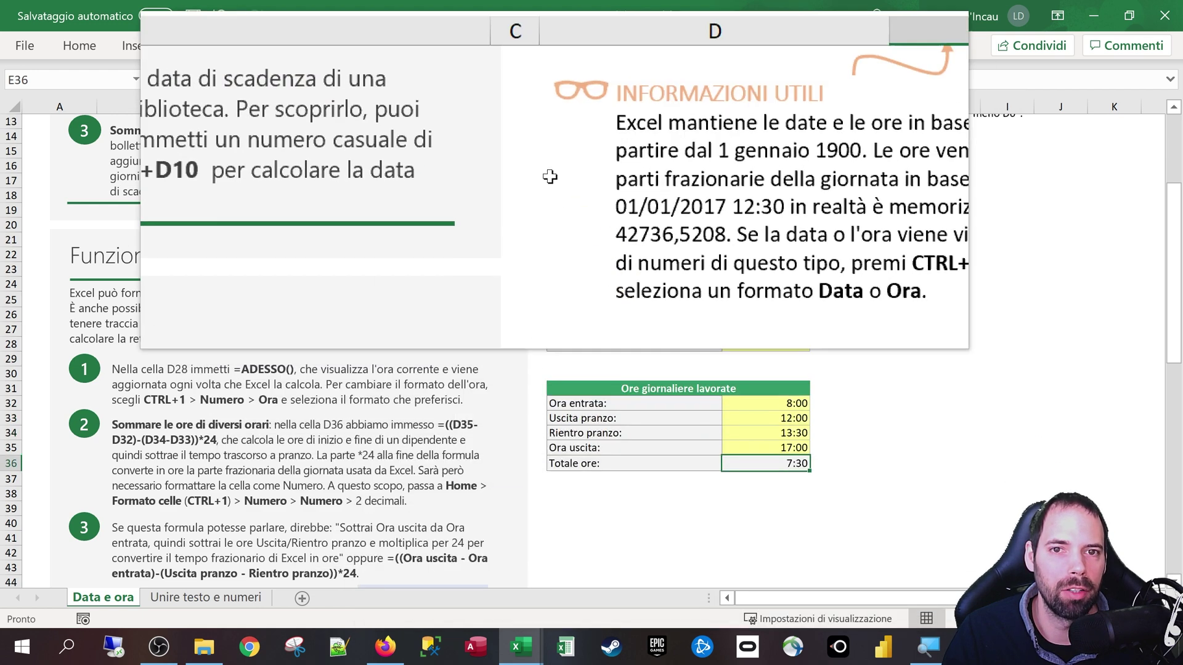
{"action": "left_click", "coordinate": [486, 81]}
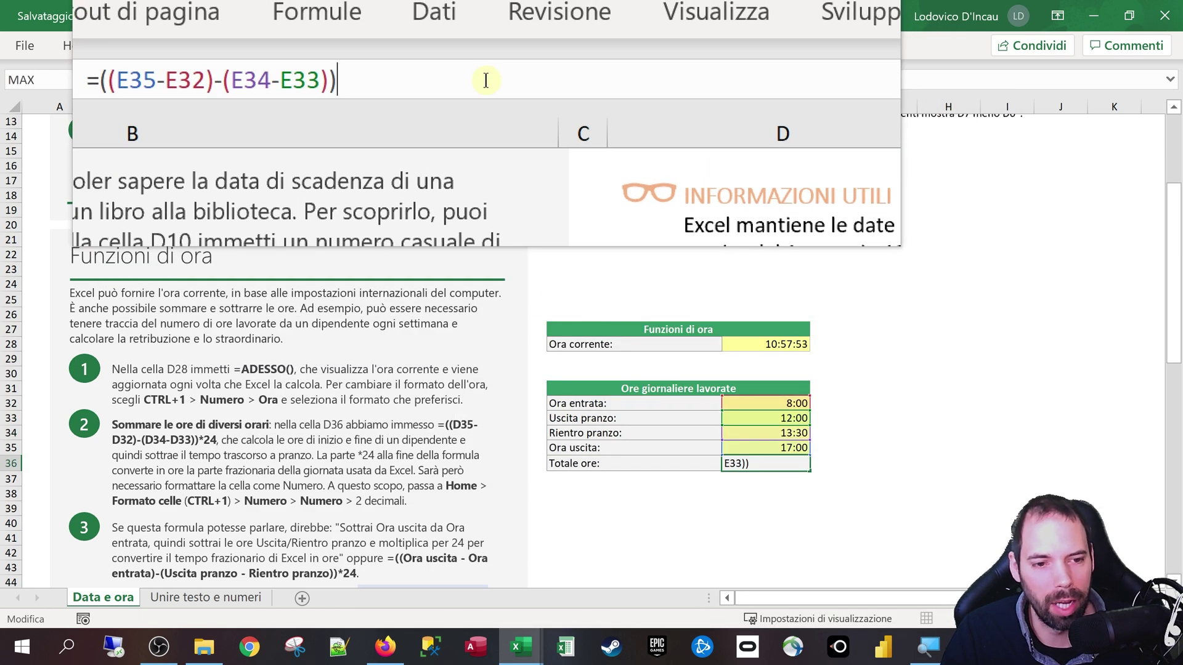
{"action": "key", "text": "Escape"}
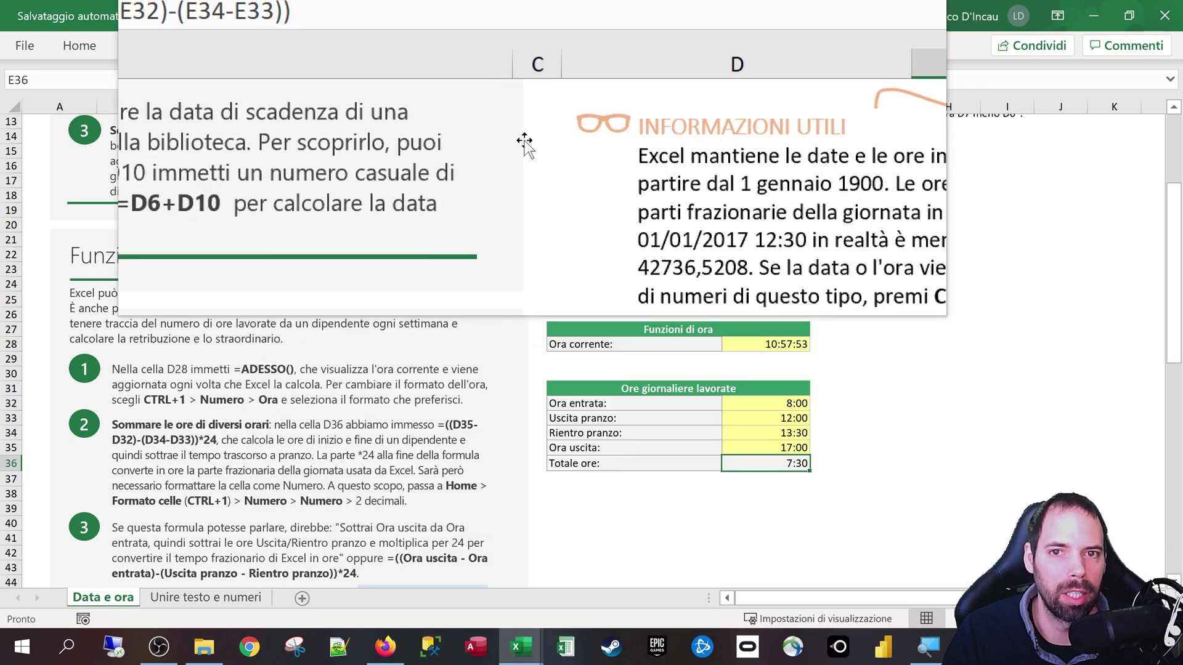
Evaluate E36's formula in place with F9 to reveal the stored value 0,3125, then cancel
{"action": "double_click", "coordinate": [770, 464]}
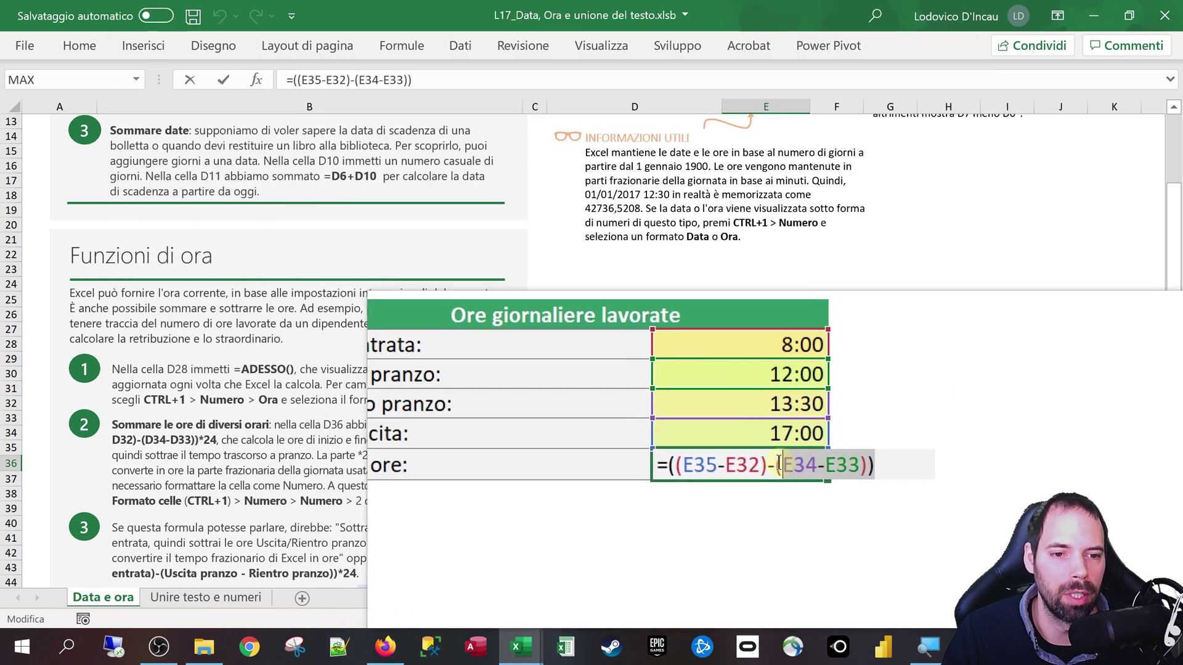
{"action": "left_click_drag", "start_coordinate": [779, 463], "coordinate": [726, 460]}
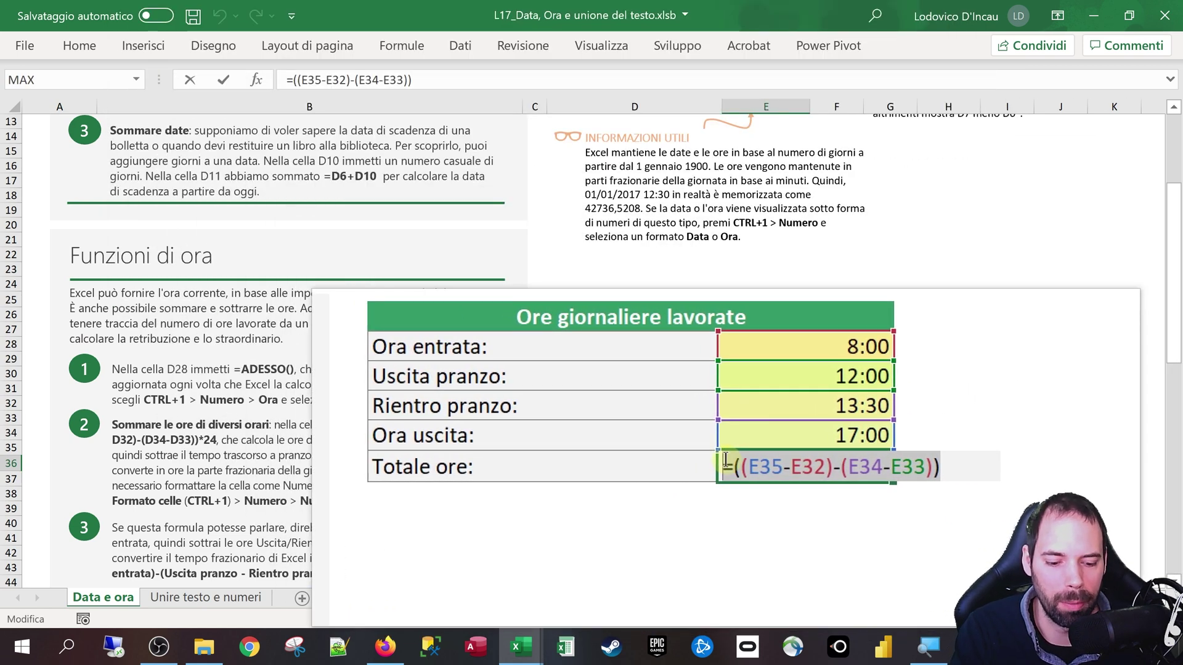
{"action": "key", "text": "F9"}
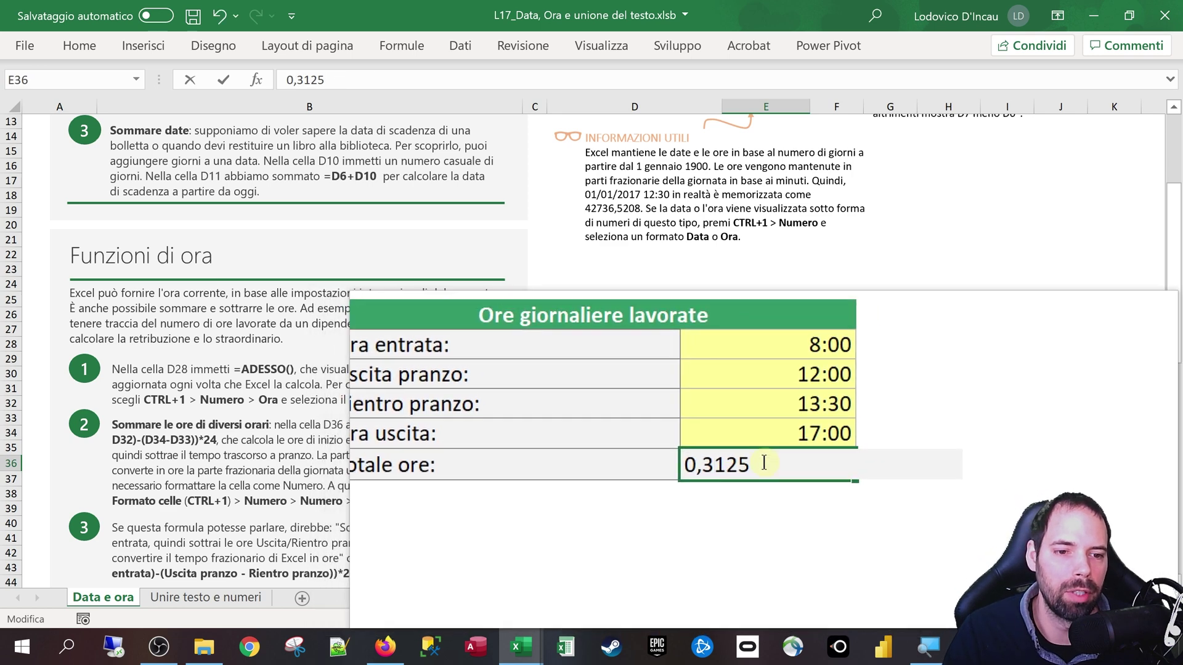
{"action": "left_click_drag", "start_coordinate": [764, 463], "coordinate": [718, 464]}
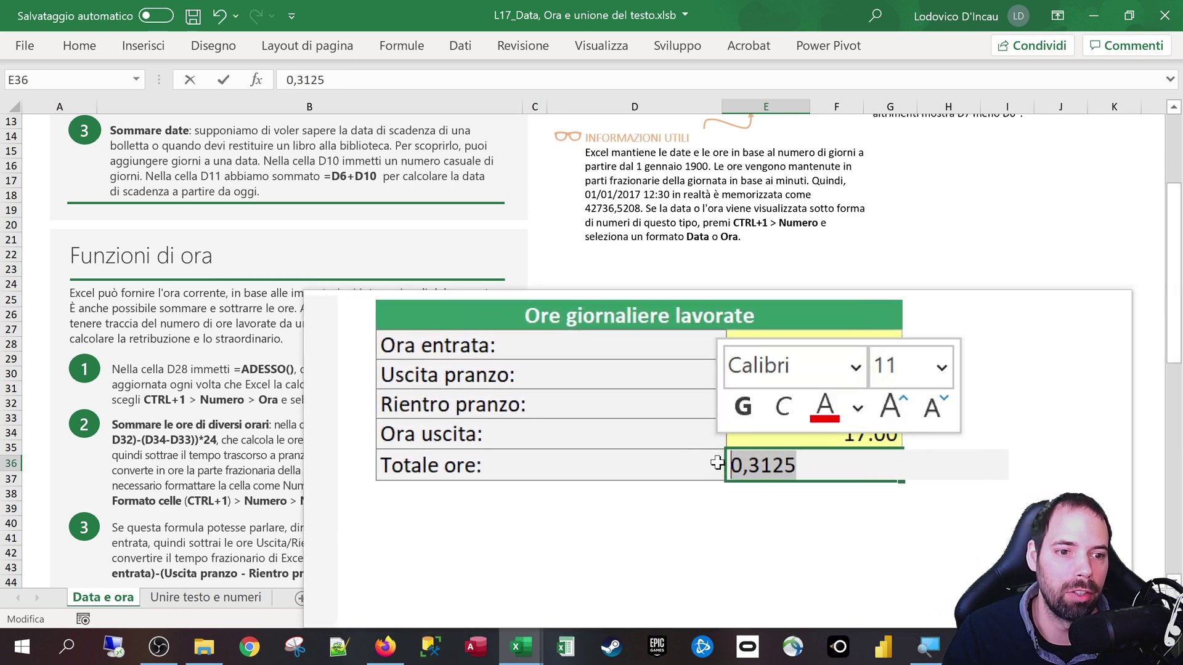
{"action": "key", "text": "Escape"}
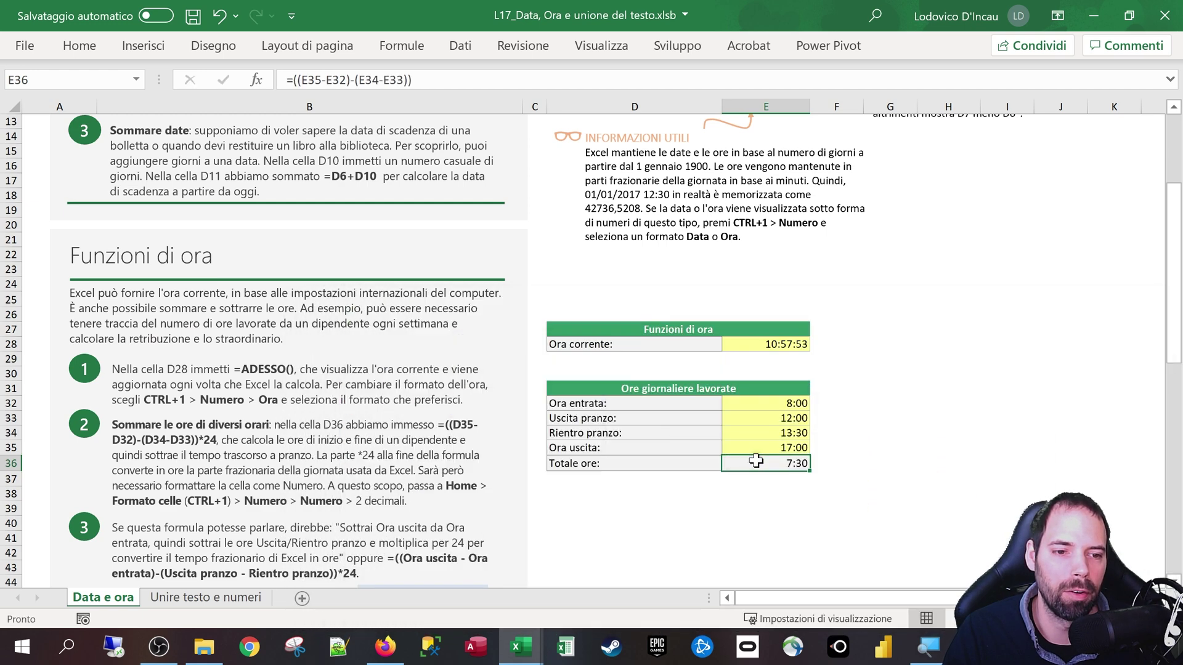
Format E36 as Number with 4 decimal places, showing 0,3125, and reopen its formula for editing
{"action": "right_click", "coordinate": [756, 463]}
{"action": "left_click", "coordinate": [813, 531]}
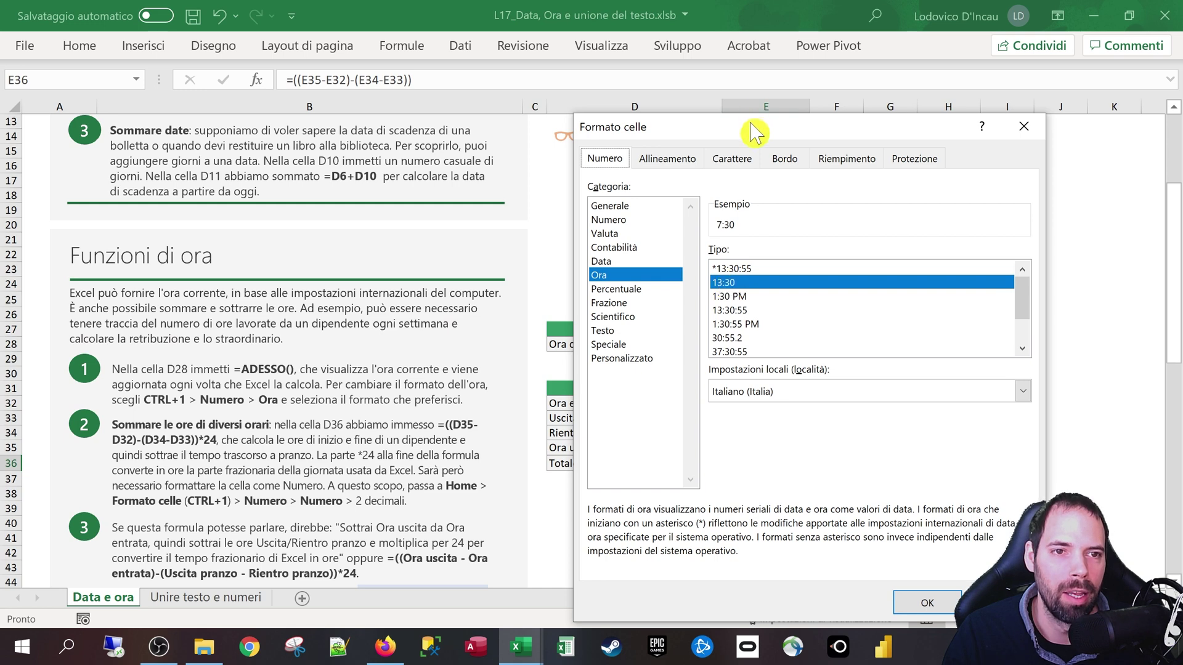
{"action": "left_click_drag", "start_coordinate": [751, 122], "coordinate": [269, 105]}
{"action": "left_click", "coordinate": [155, 203]}
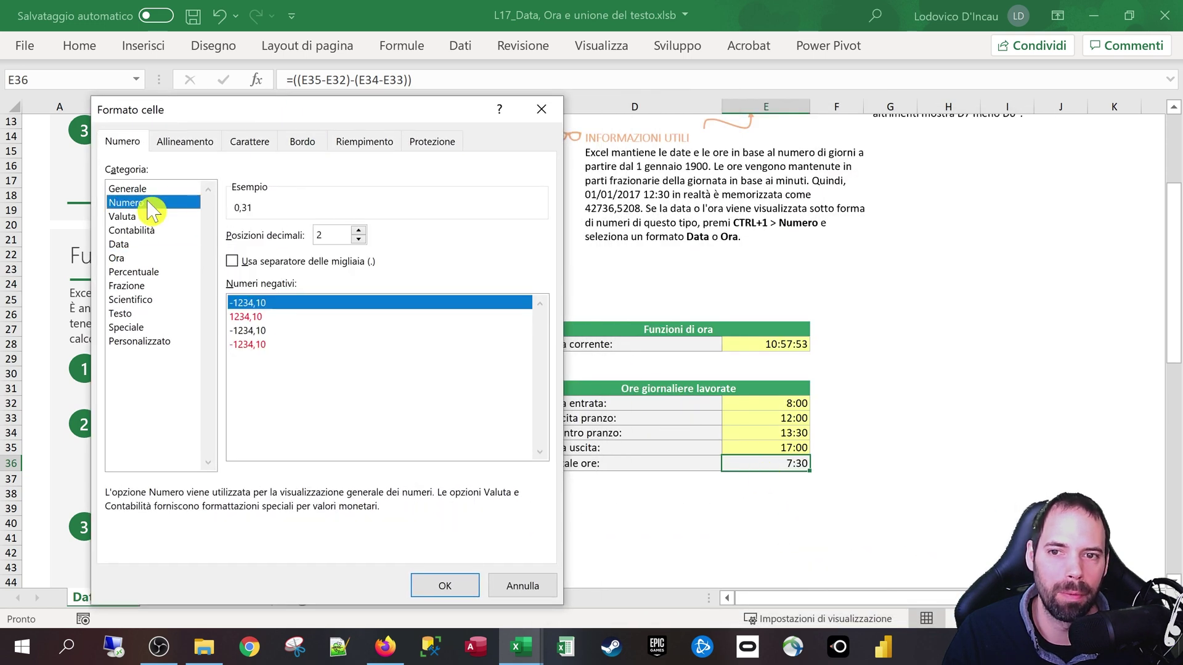
{"action": "left_click", "coordinate": [436, 590]}
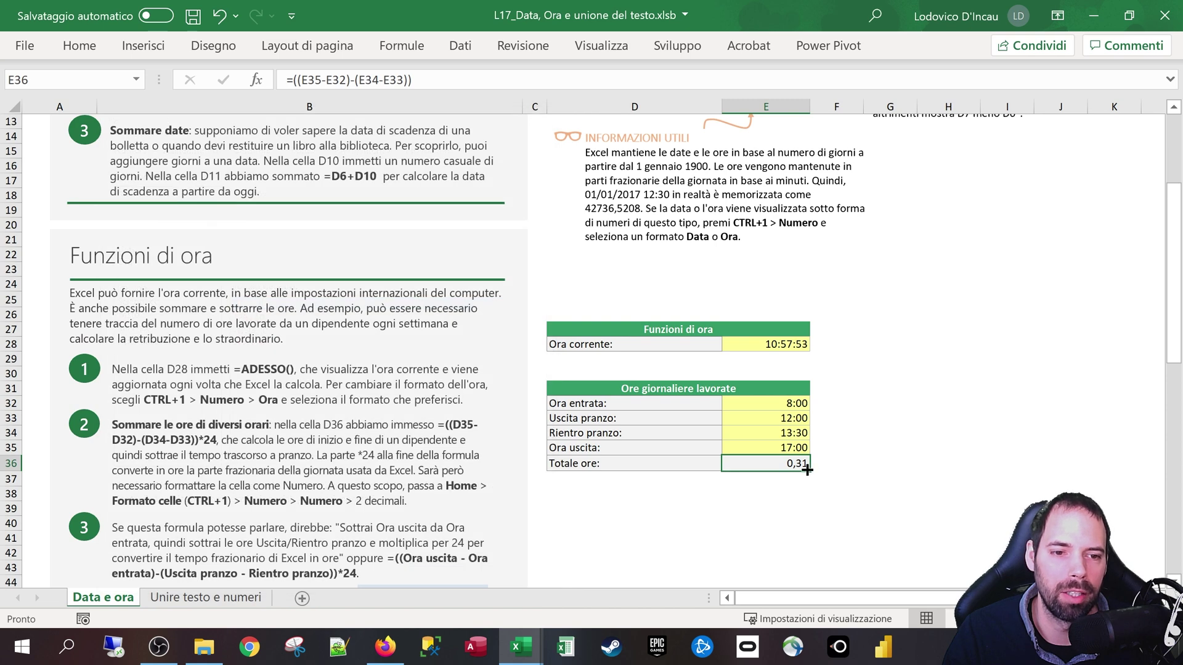
{"action": "right_click", "coordinate": [804, 467]}
{"action": "left_click", "coordinate": [829, 525]}
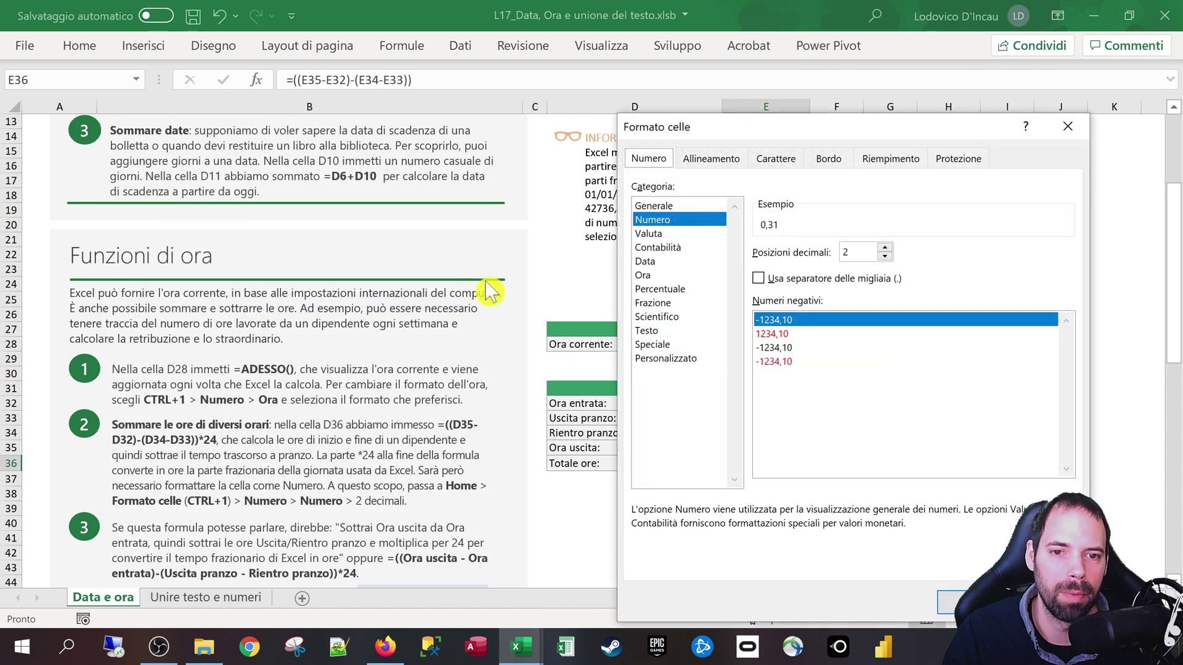
{"action": "left_click", "coordinate": [885, 247]}
{"action": "left_click", "coordinate": [885, 247]}
{"action": "left_click", "coordinate": [958, 602]}
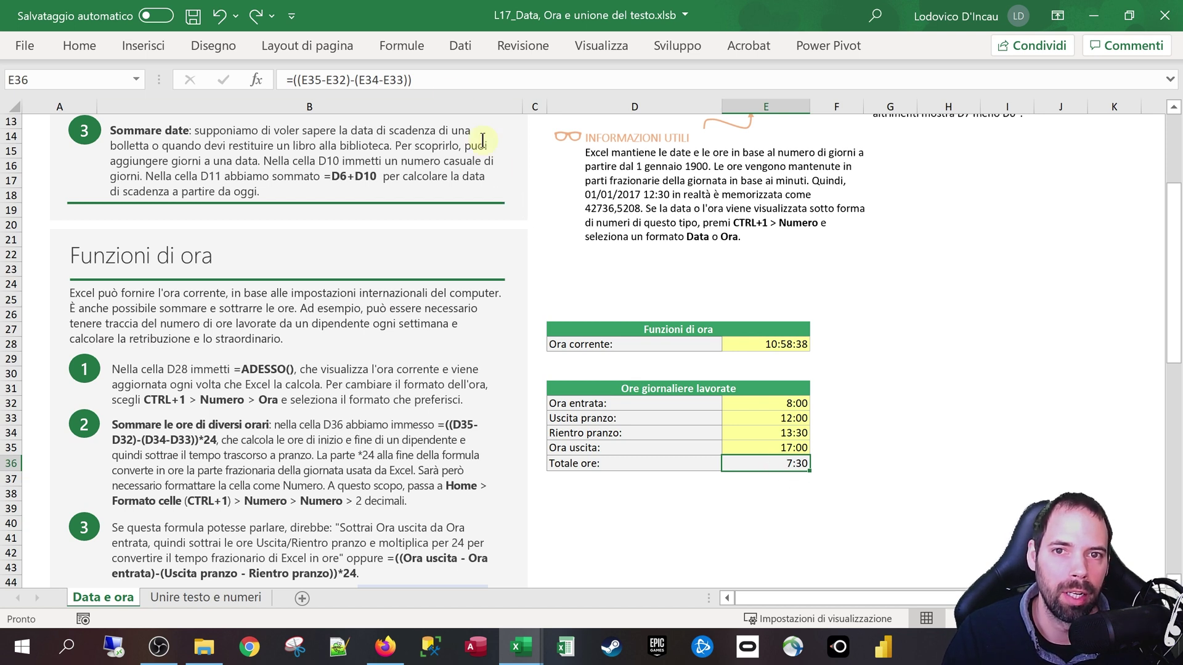
{"action": "key", "text": "F2"}
{"action": "type", "text": "*24"}
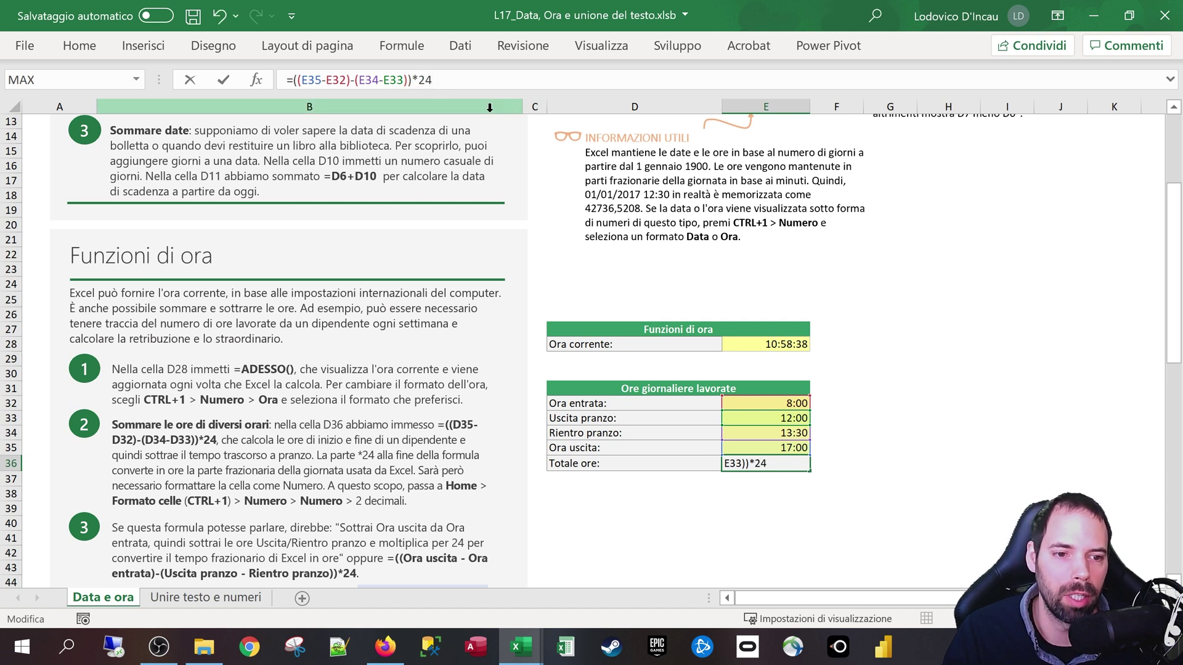
Commit the *24 formula in E36 and format it as Number so it reads 7,50
{"action": "key", "text": "Return"}
{"action": "key", "text": "Up"}
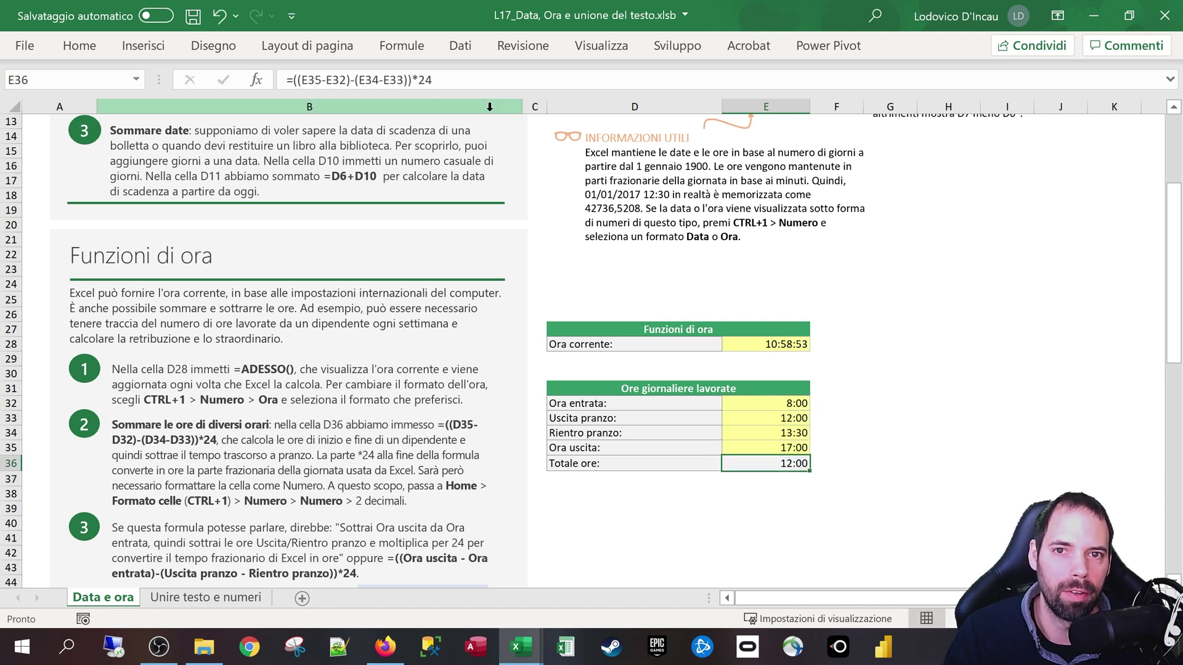
{"action": "right_click", "coordinate": [770, 458]}
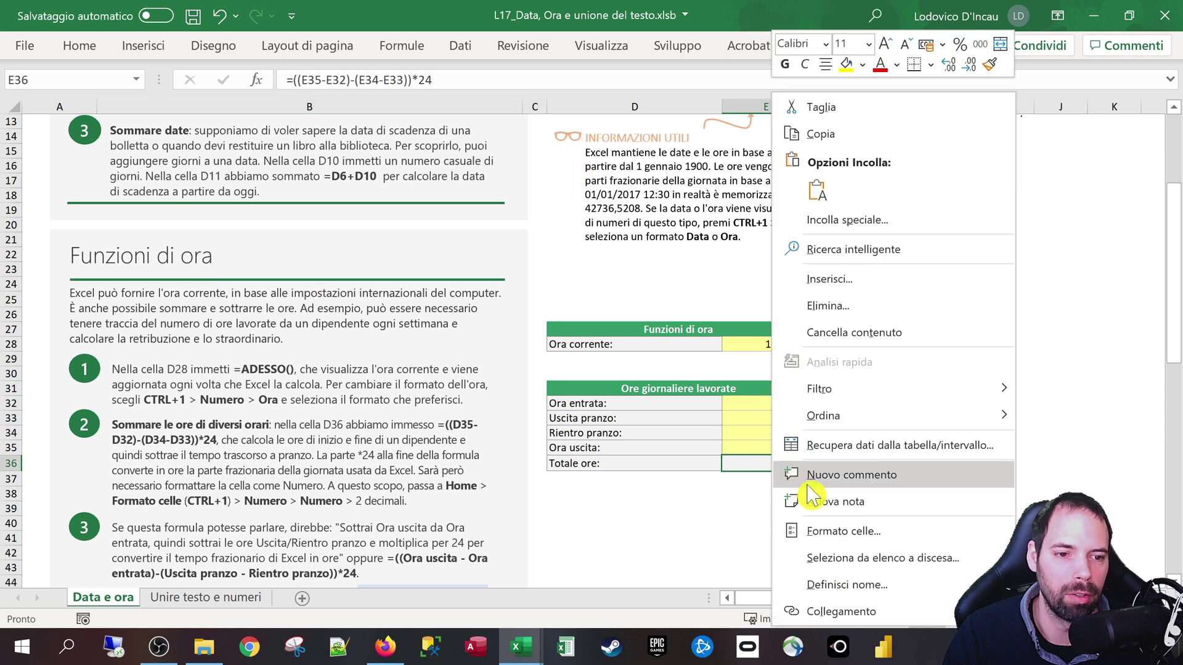
{"action": "left_click", "coordinate": [813, 531]}
{"action": "left_click", "coordinate": [628, 220]}
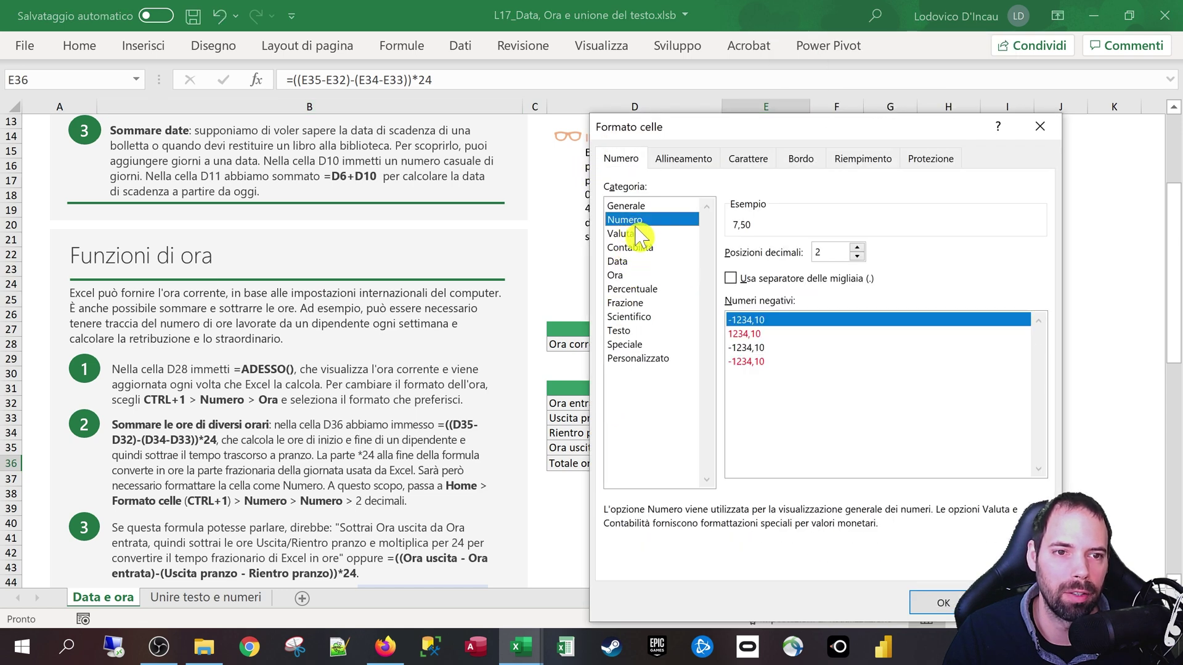
{"action": "left_click", "coordinate": [944, 603]}
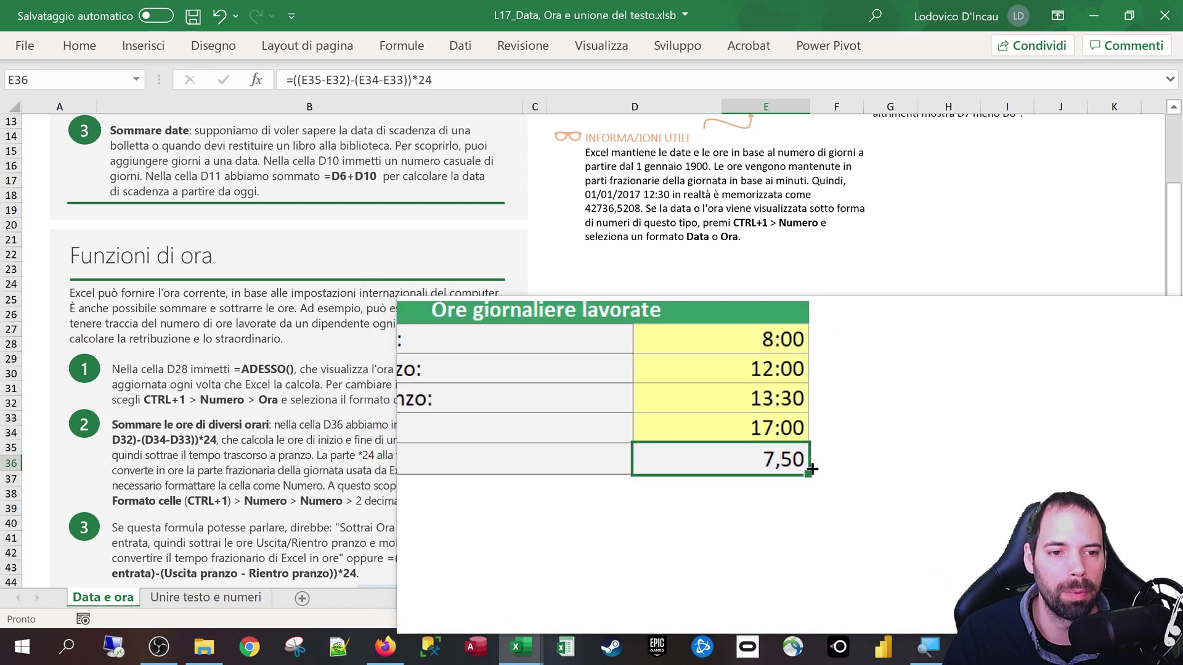
Review the time entries E32:E35, the E36 total and the Ore giornaliere lavorate title
{"action": "left_click_drag", "start_coordinate": [795, 365], "coordinate": [784, 442]}
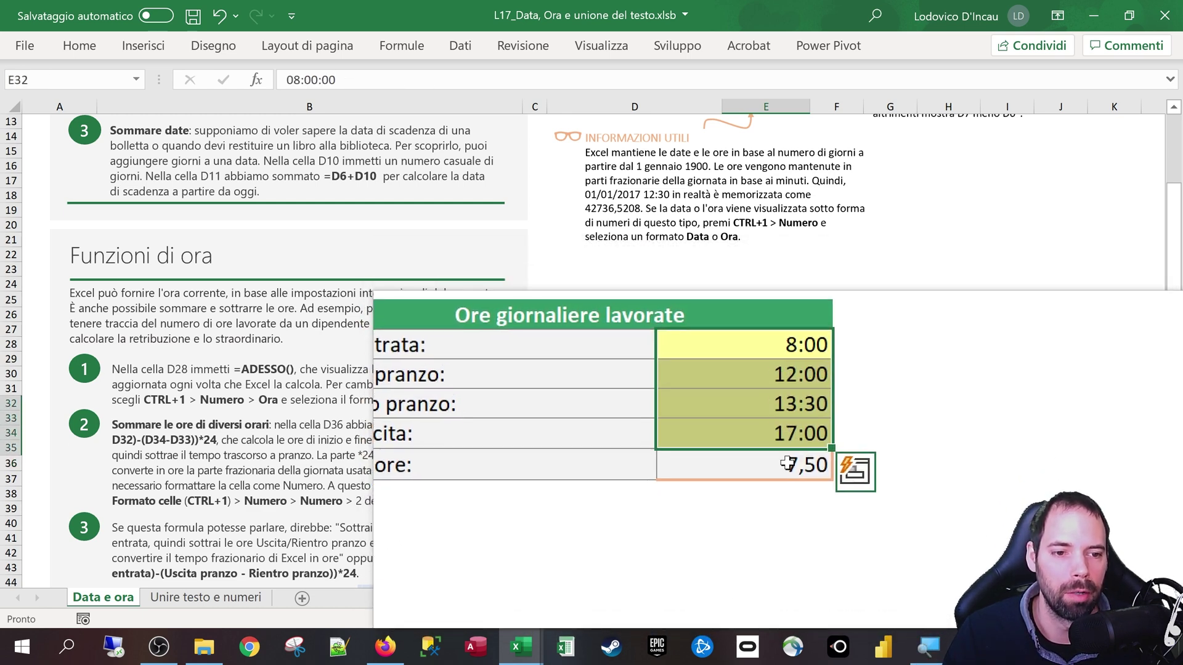
{"action": "left_click", "coordinate": [795, 484]}
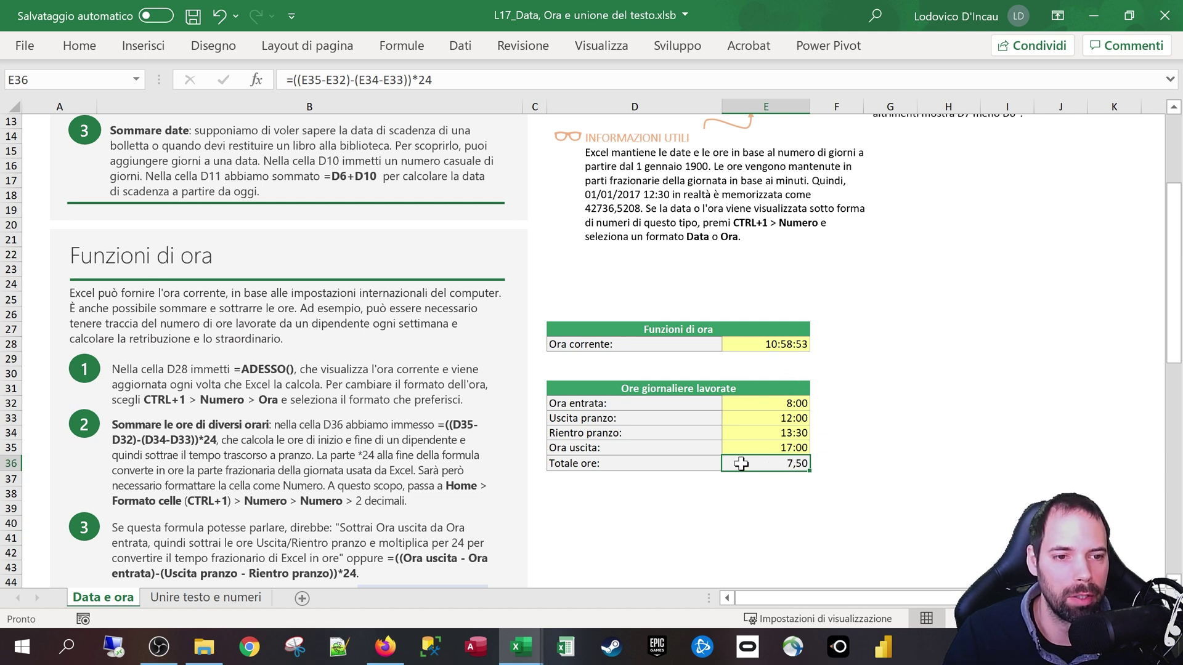
{"action": "left_click", "coordinate": [669, 387]}
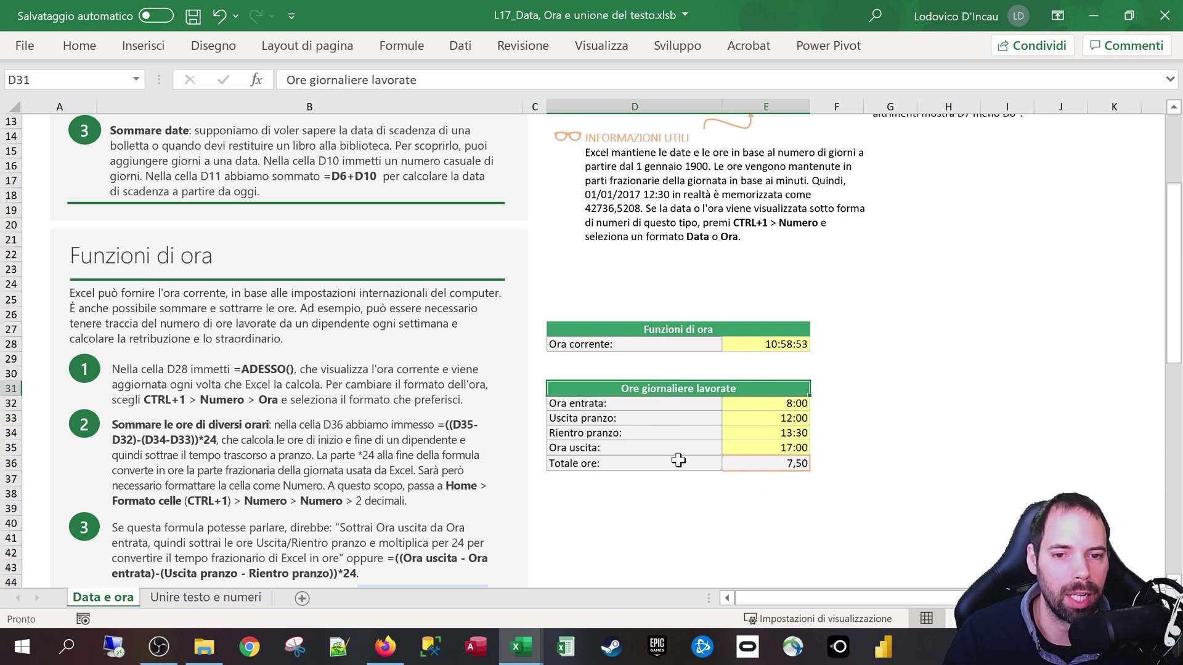
{"action": "scroll", "coordinate": [708, 463], "scroll_direction": "up", "scroll_amount": 5}
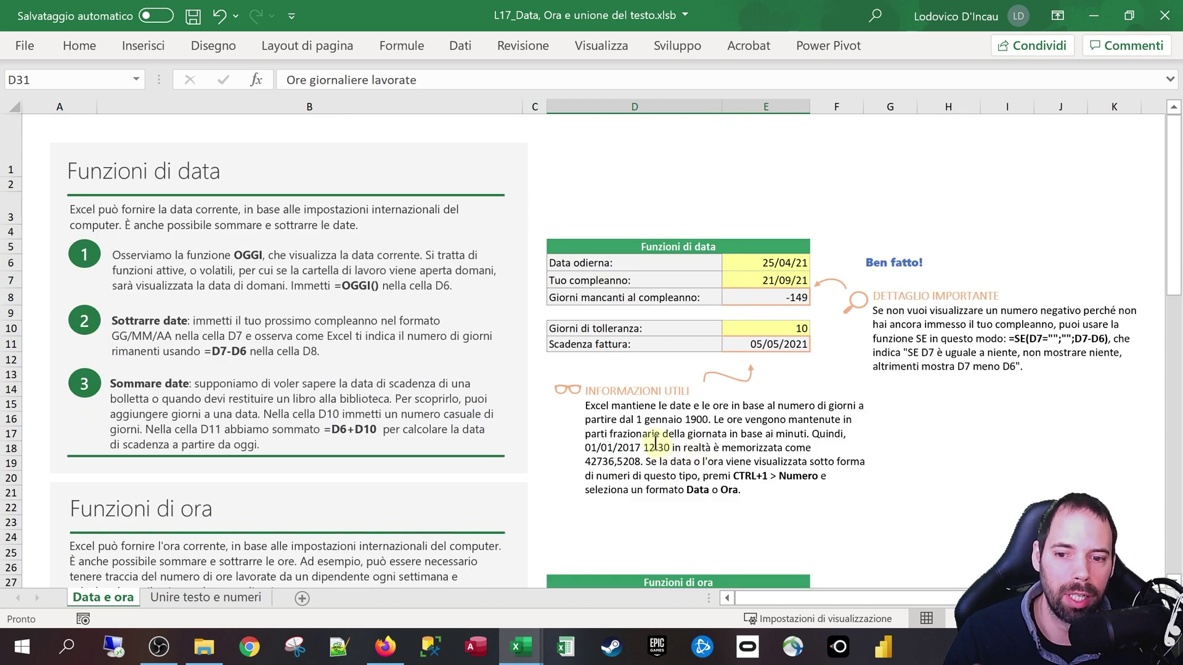
Switch to the Unire testo e numeri sheet and look over the names C3:D10 and E3's result
{"action": "left_click", "coordinate": [185, 599]}
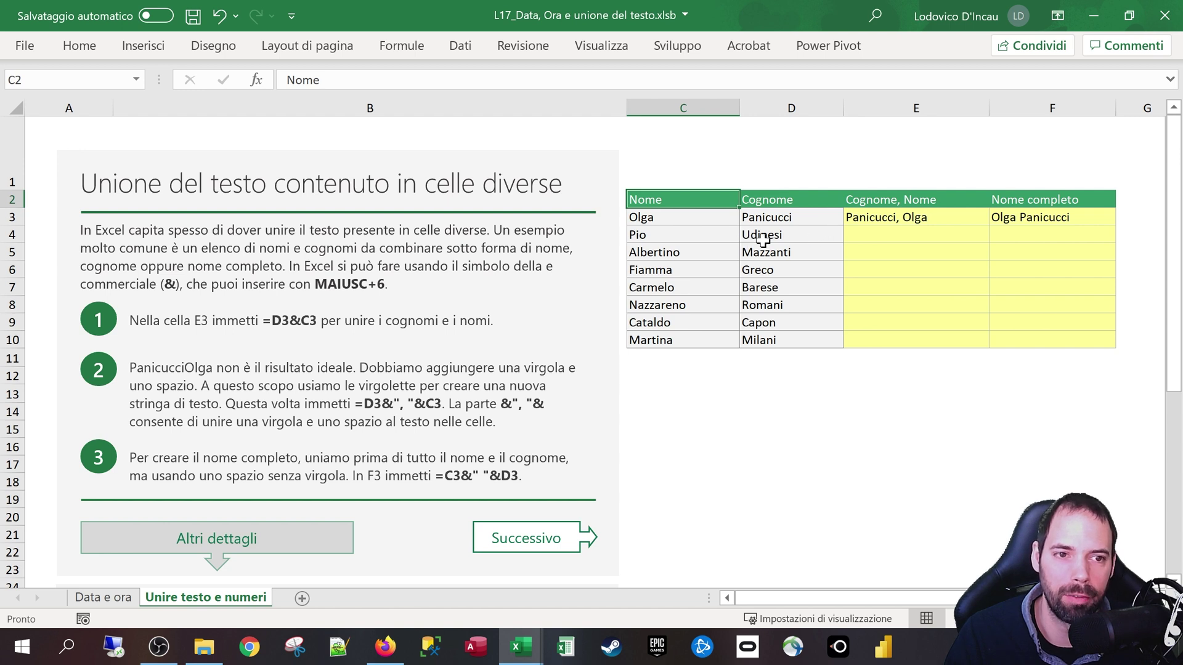
{"action": "left_click", "coordinate": [666, 218]}
{"action": "left_click_drag", "start_coordinate": [755, 253], "coordinate": [763, 336]}
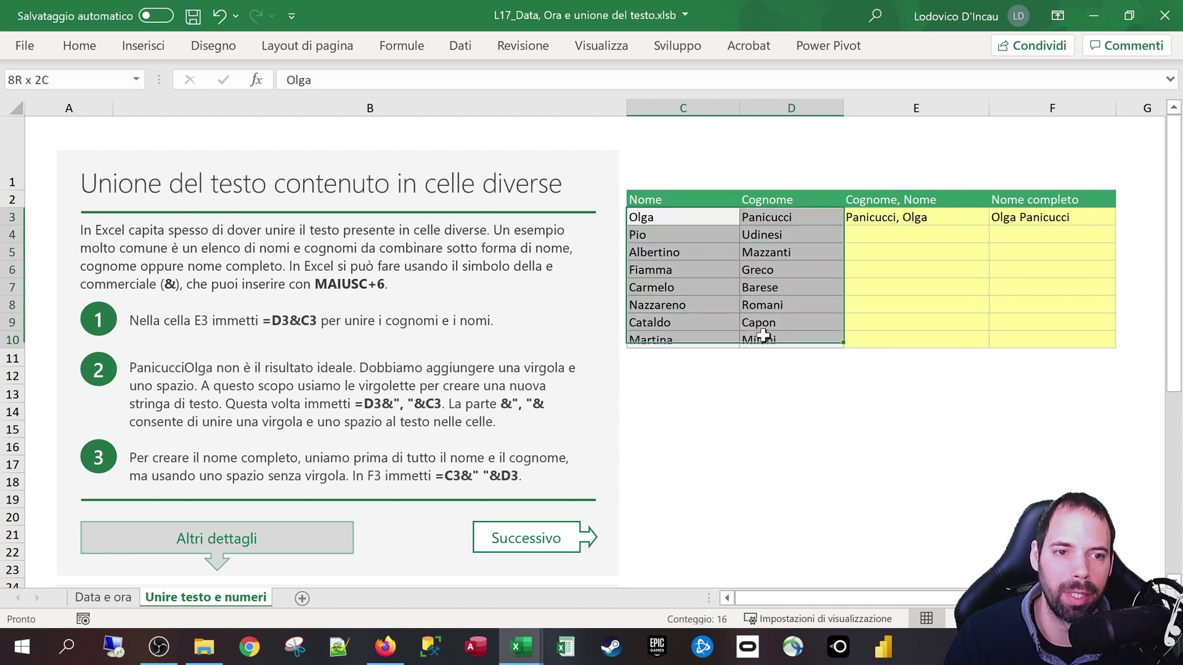
{"action": "left_click", "coordinate": [924, 220]}
{"action": "key", "text": "Right"}
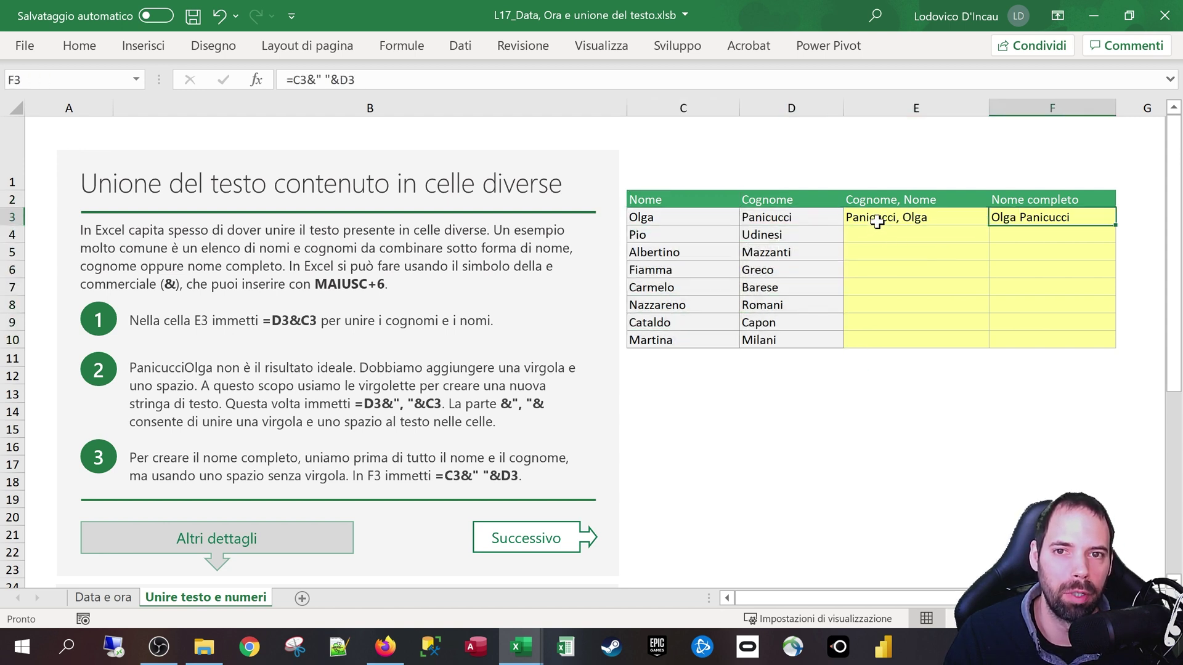
{"action": "left_click", "coordinate": [880, 219]}
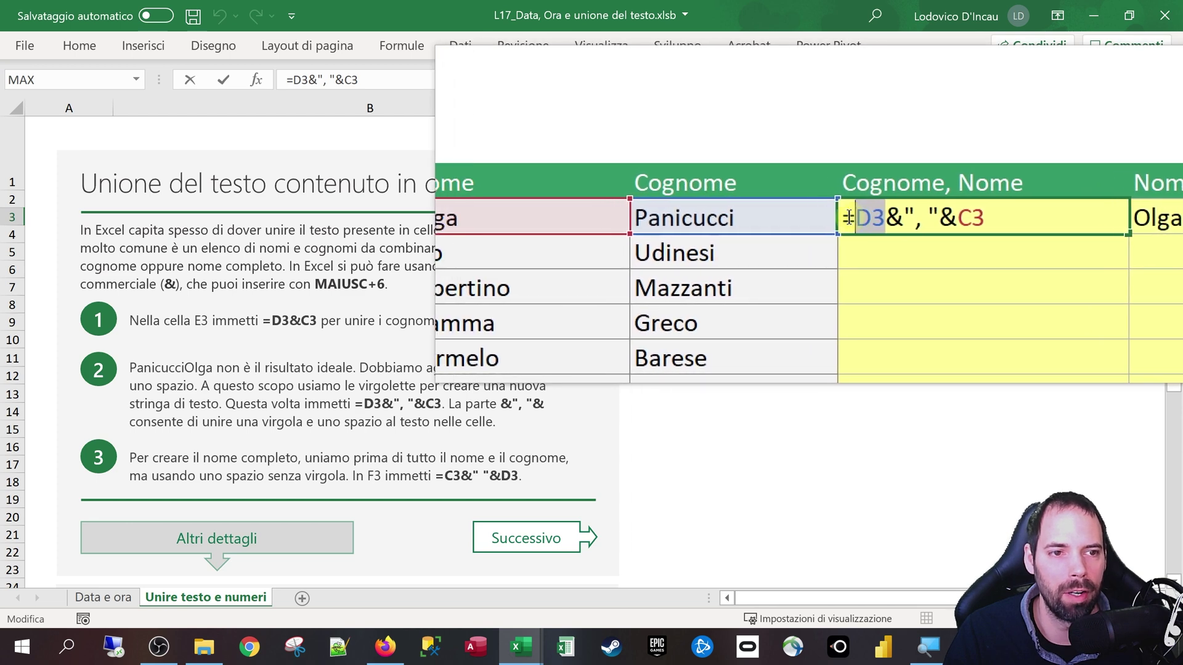
{"action": "double_click", "coordinate": [862, 217]}
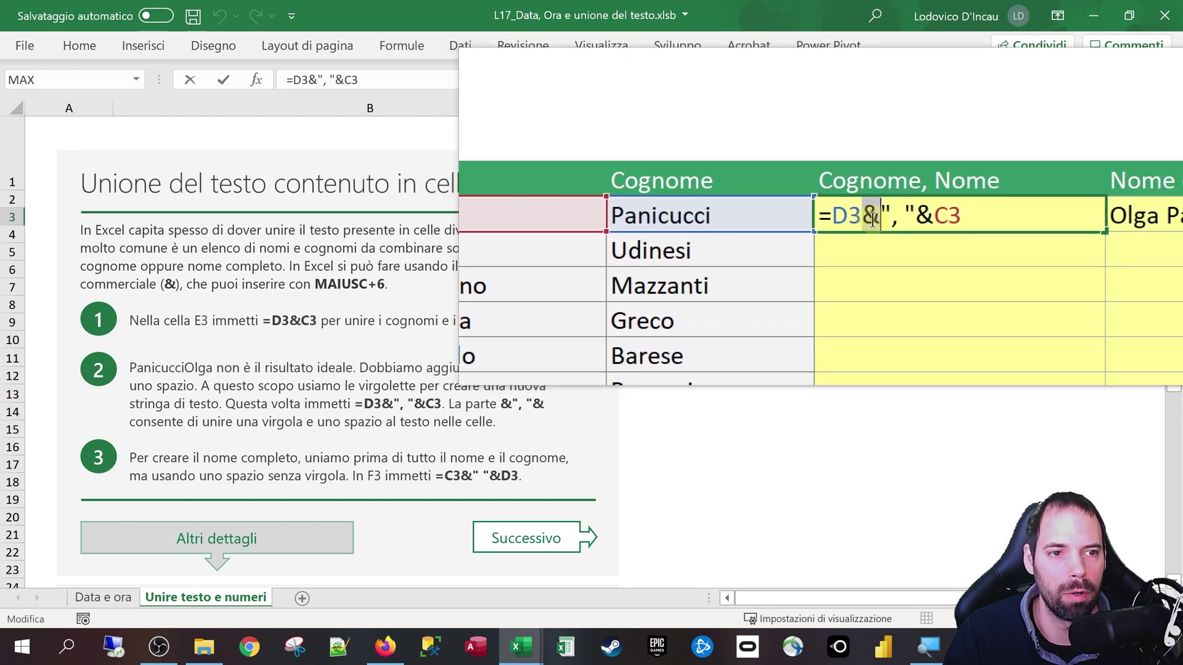
{"action": "left_click", "coordinate": [880, 217]}
{"action": "left_click_drag", "start_coordinate": [879, 217], "coordinate": [888, 219]}
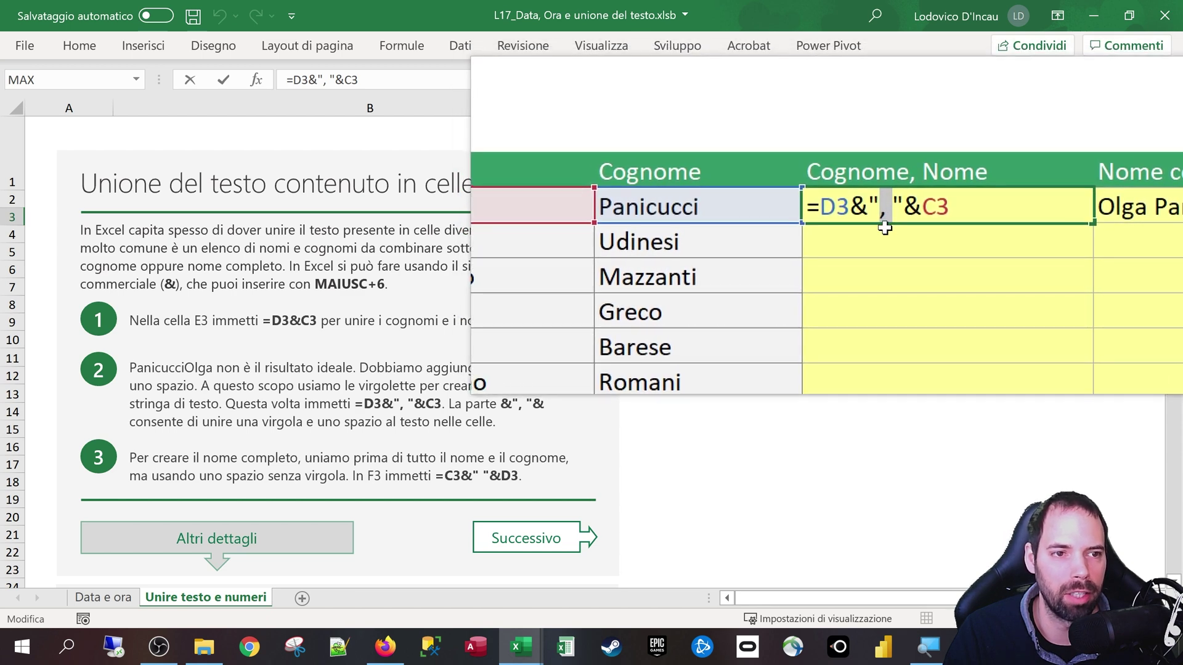
{"action": "left_click_drag", "start_coordinate": [899, 219], "coordinate": [876, 218]}
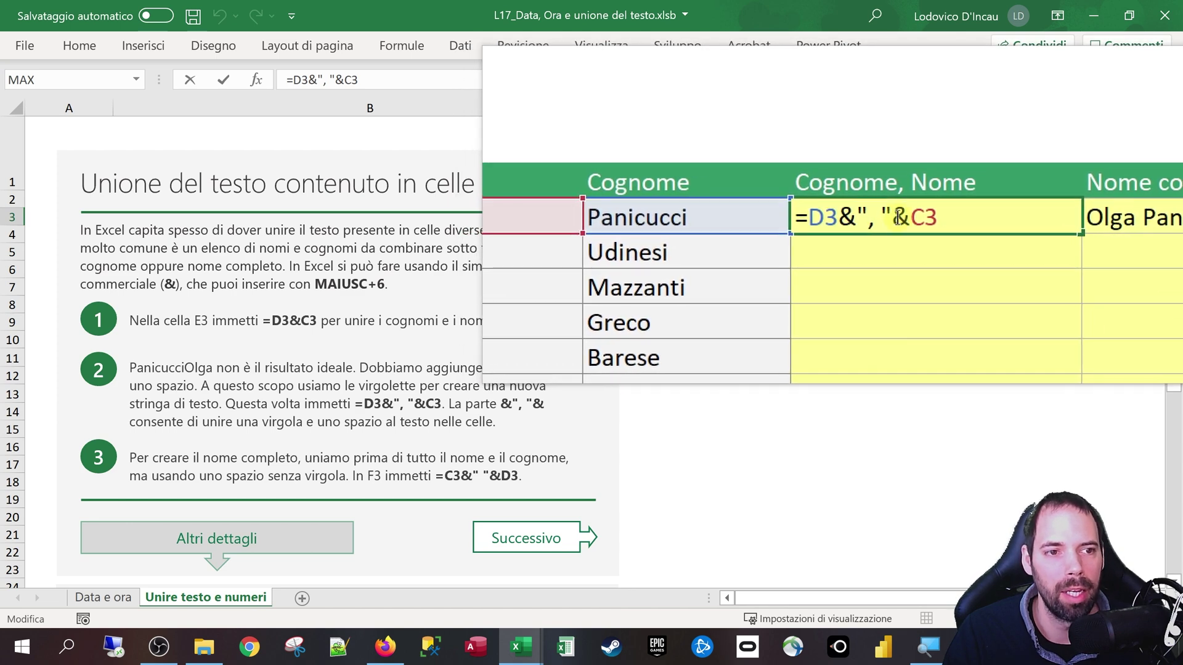
{"action": "left_click", "coordinate": [900, 219]}
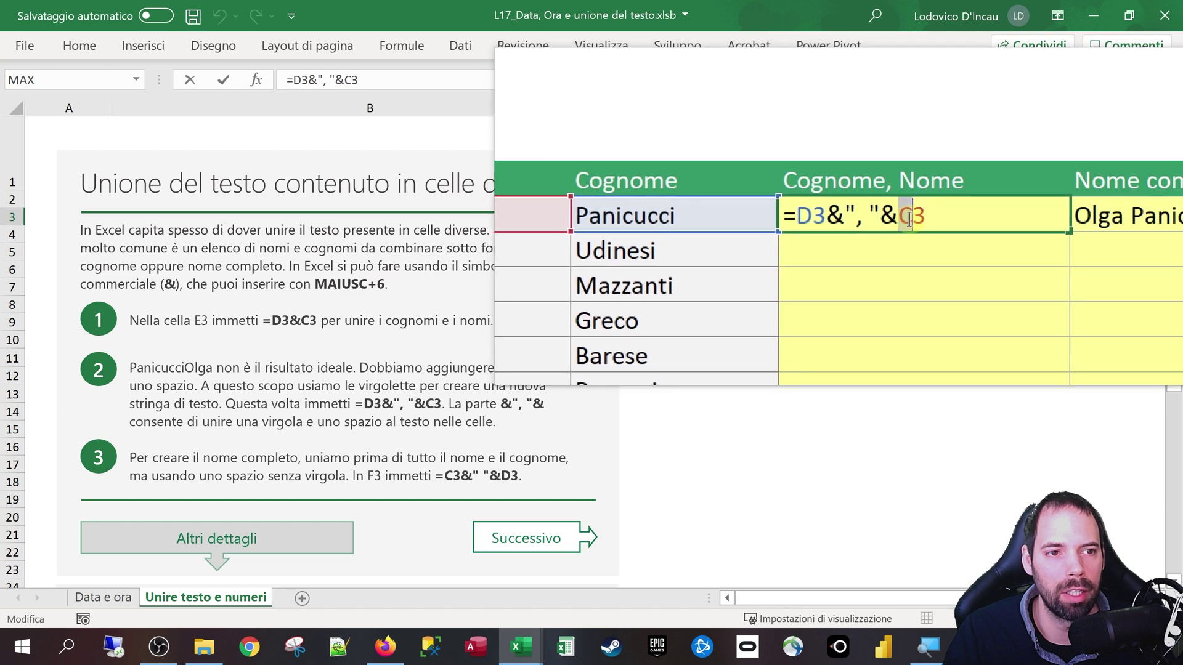
{"action": "left_click_drag", "start_coordinate": [910, 220], "coordinate": [918, 221]}
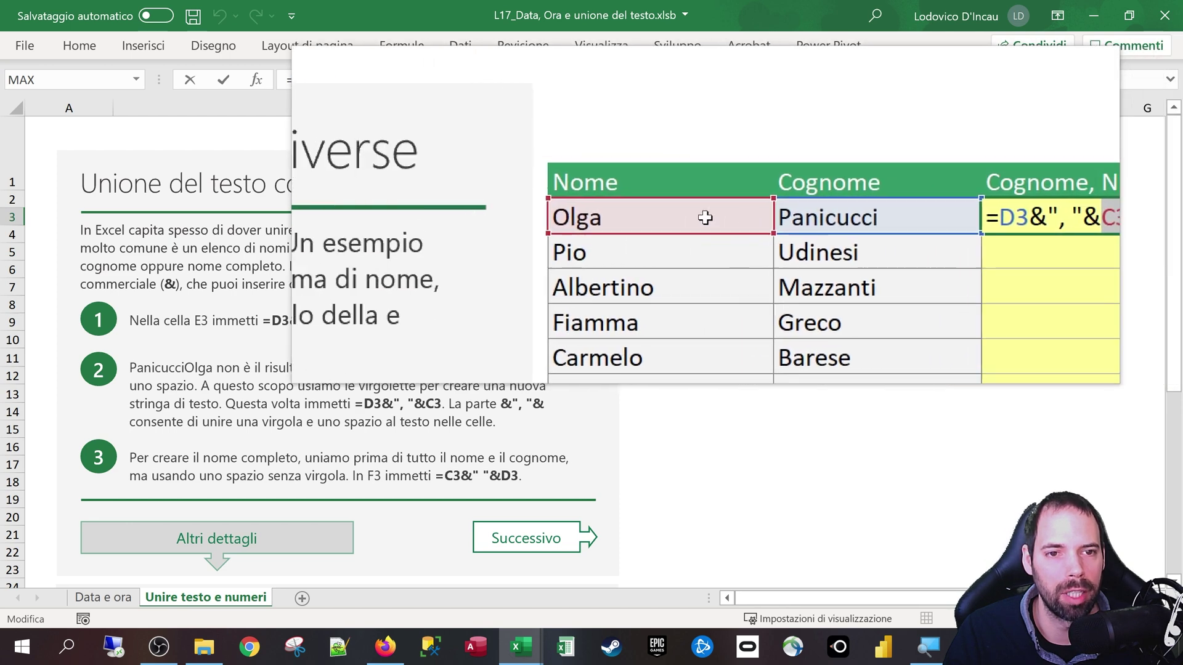
{"action": "left_click", "coordinate": [933, 215]}
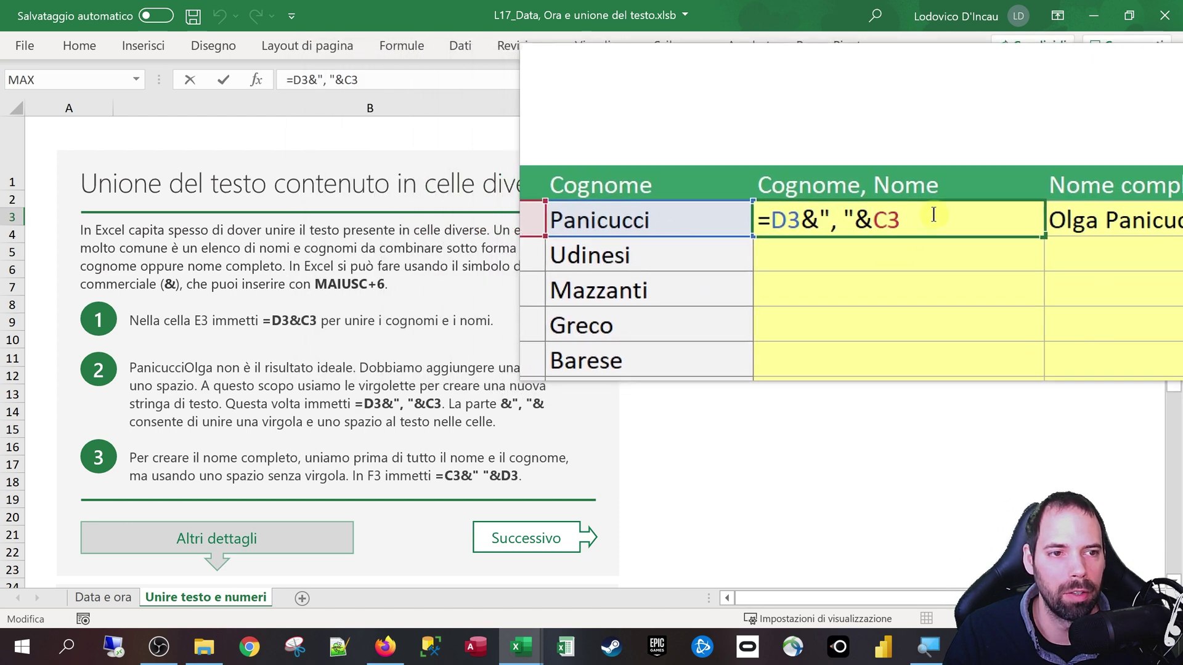
{"action": "key", "text": "Return"}
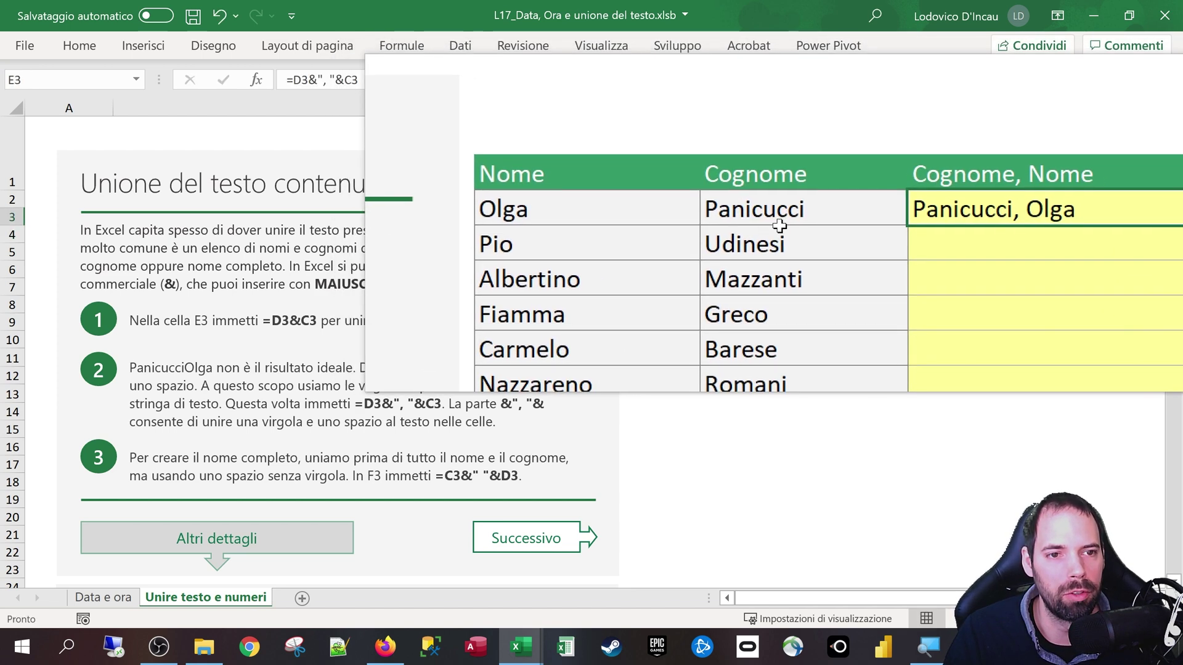
Enter the full-name formula =C3&" "&D3 in F3, showing first name then surname
{"action": "left_click", "coordinate": [789, 219]}
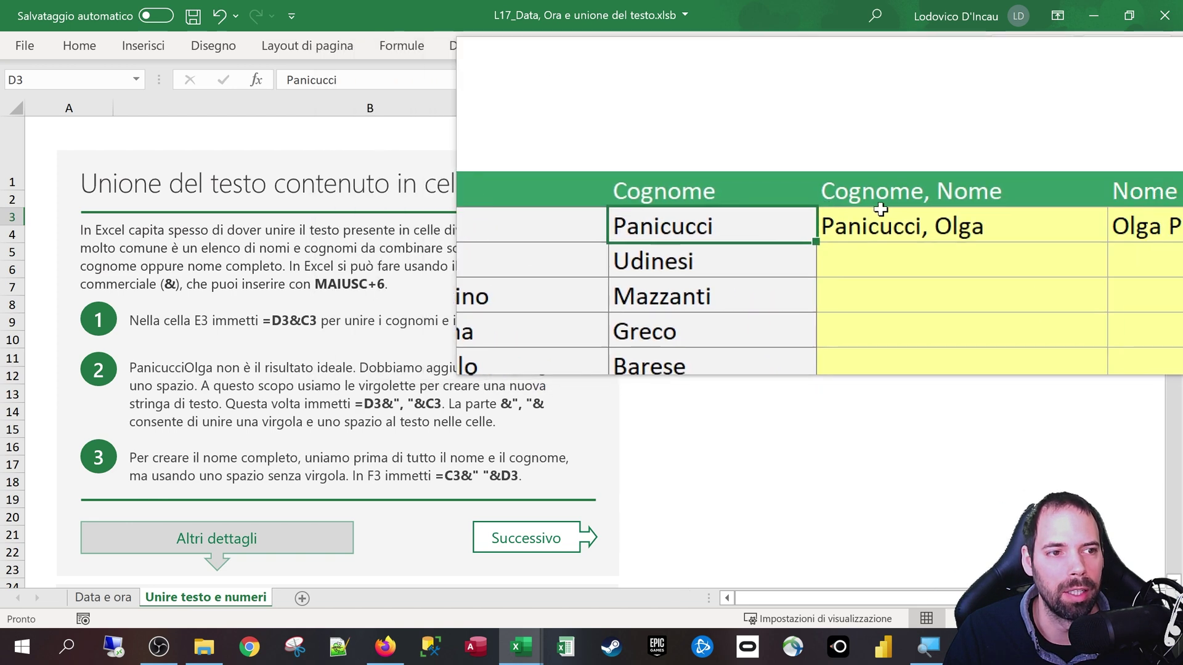
{"action": "left_click", "coordinate": [1026, 219]}
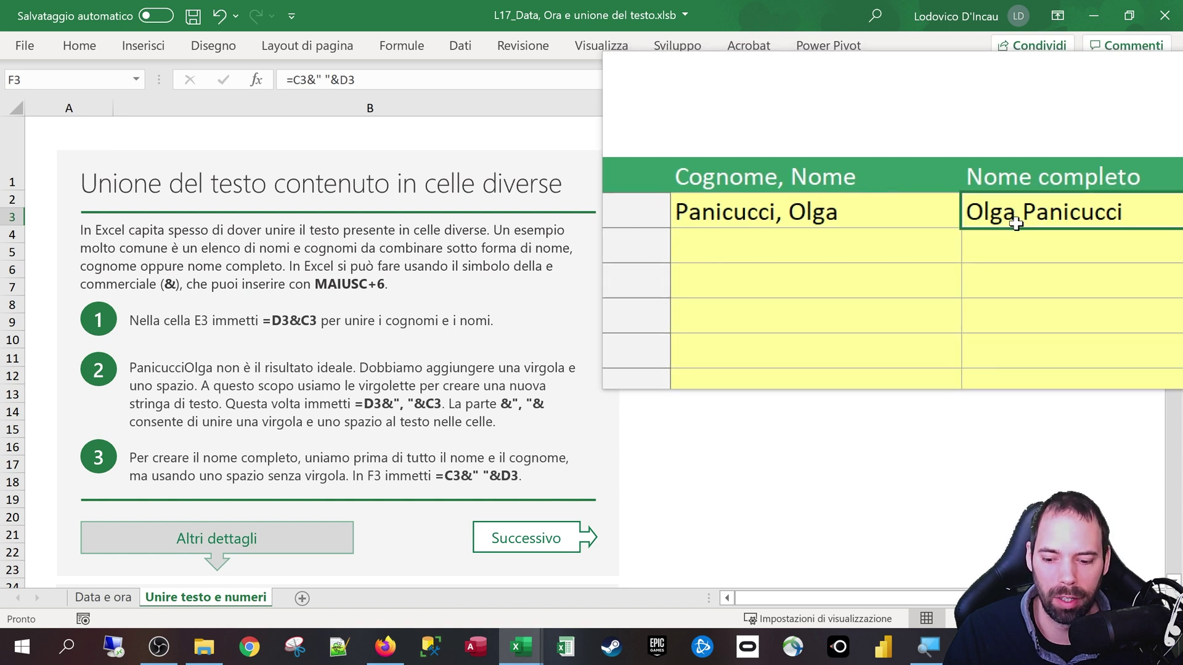
{"action": "key", "text": "F2"}
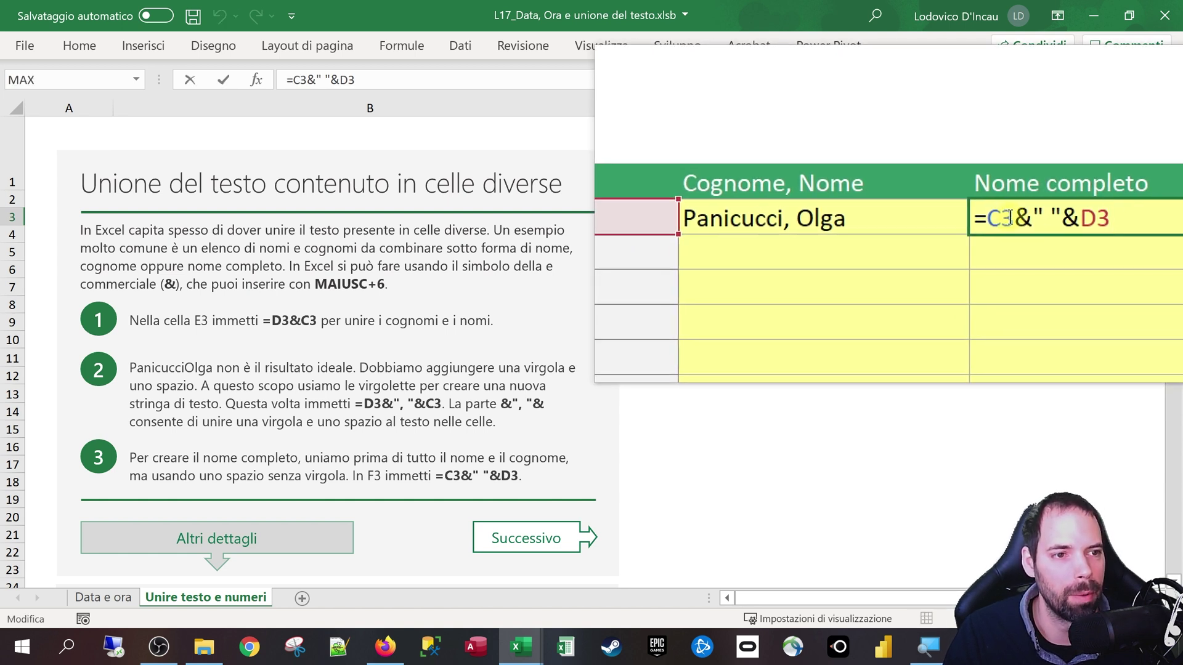
{"action": "left_click_drag", "start_coordinate": [1005, 217], "coordinate": [998, 219]}
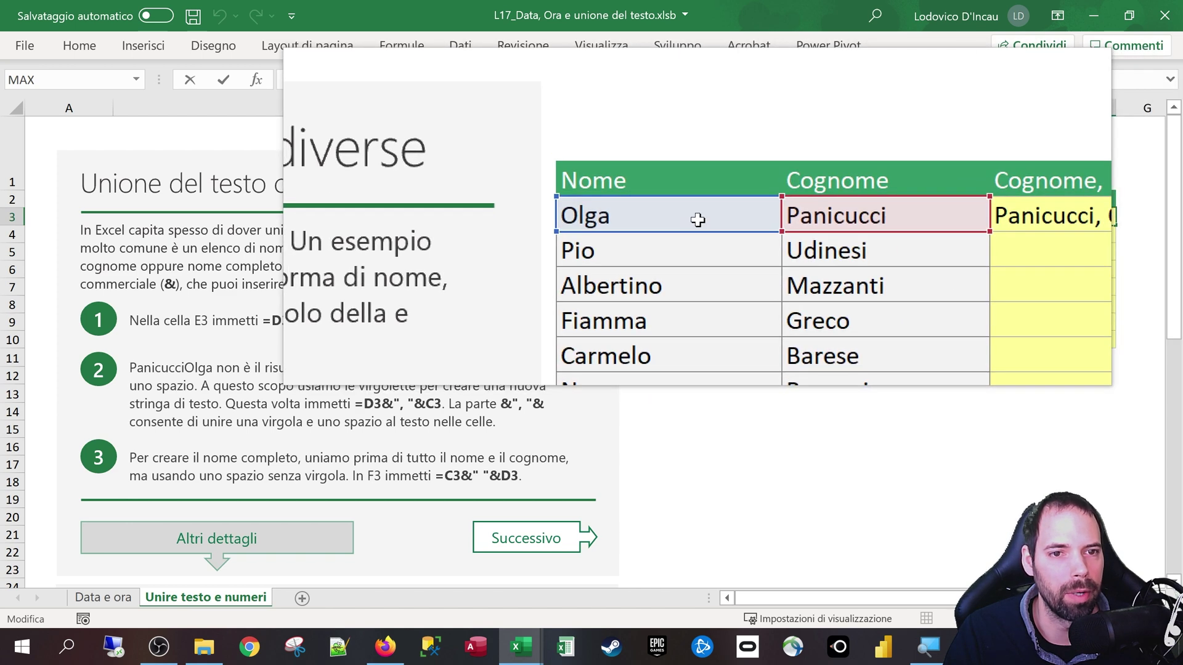
{"action": "mouse_move", "coordinate": [1027, 217]}
{"action": "left_mouse_down"}
{"action": "mouse_move", "coordinate": [1012, 218]}
{"action": "mouse_move", "coordinate": [1055, 220]}
{"action": "left_mouse_up"}
{"action": "left_click", "coordinate": [1029, 218]}
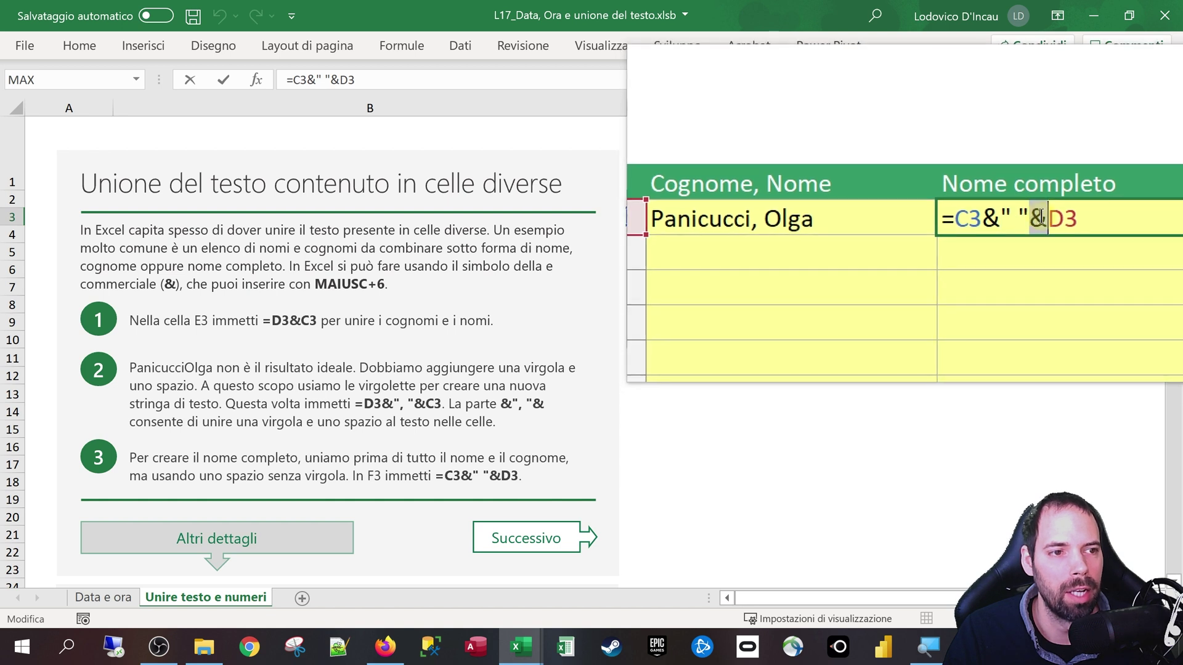
{"action": "key", "text": "ctrl+Return"}
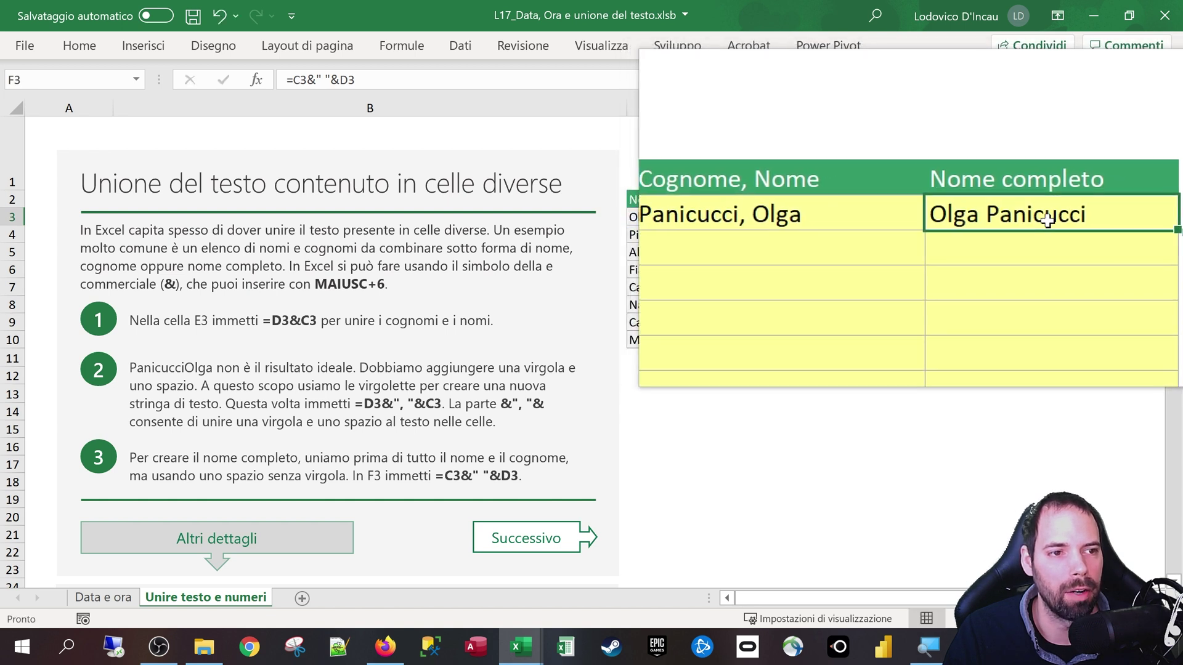
{"action": "left_click", "coordinate": [883, 235]}
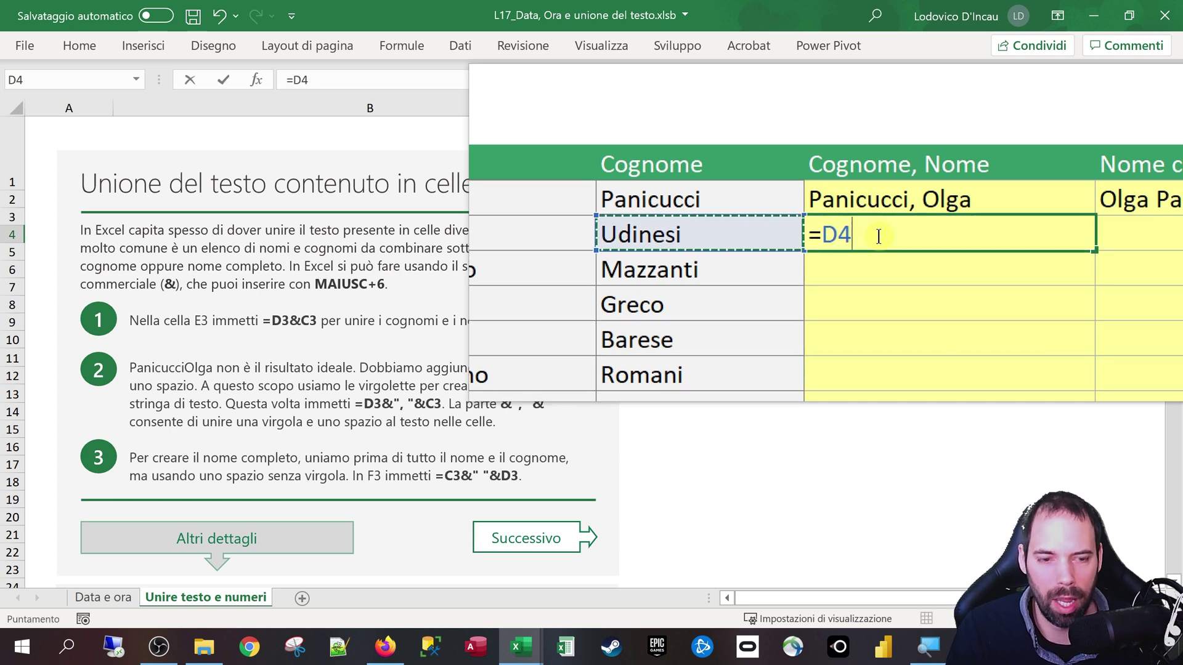
{"action": "key", "text": "Left"}
{"action": "key", "text": "Return"}
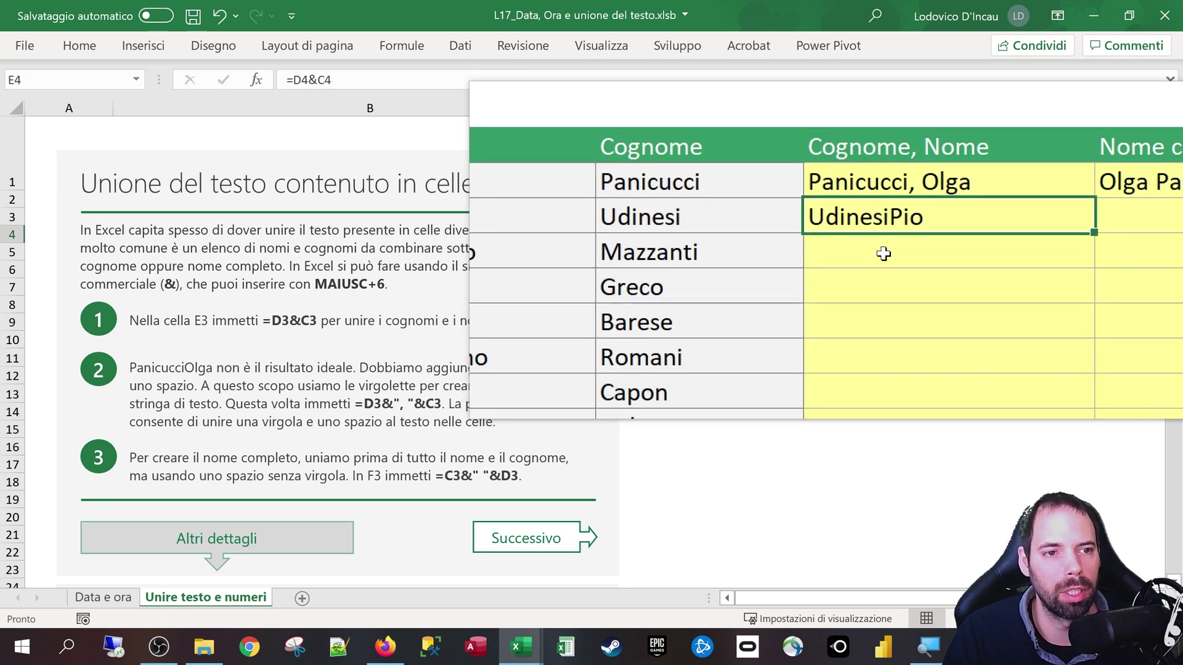
{"action": "double_click", "coordinate": [883, 232]}
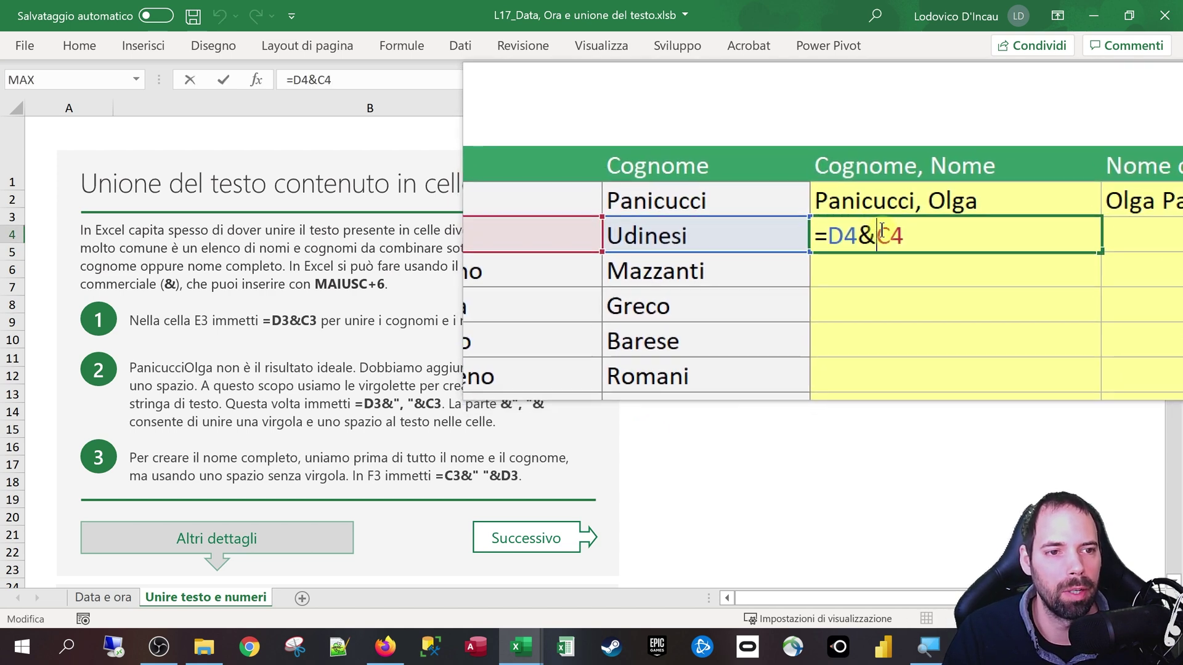
{"action": "type", "text": "\" -"}
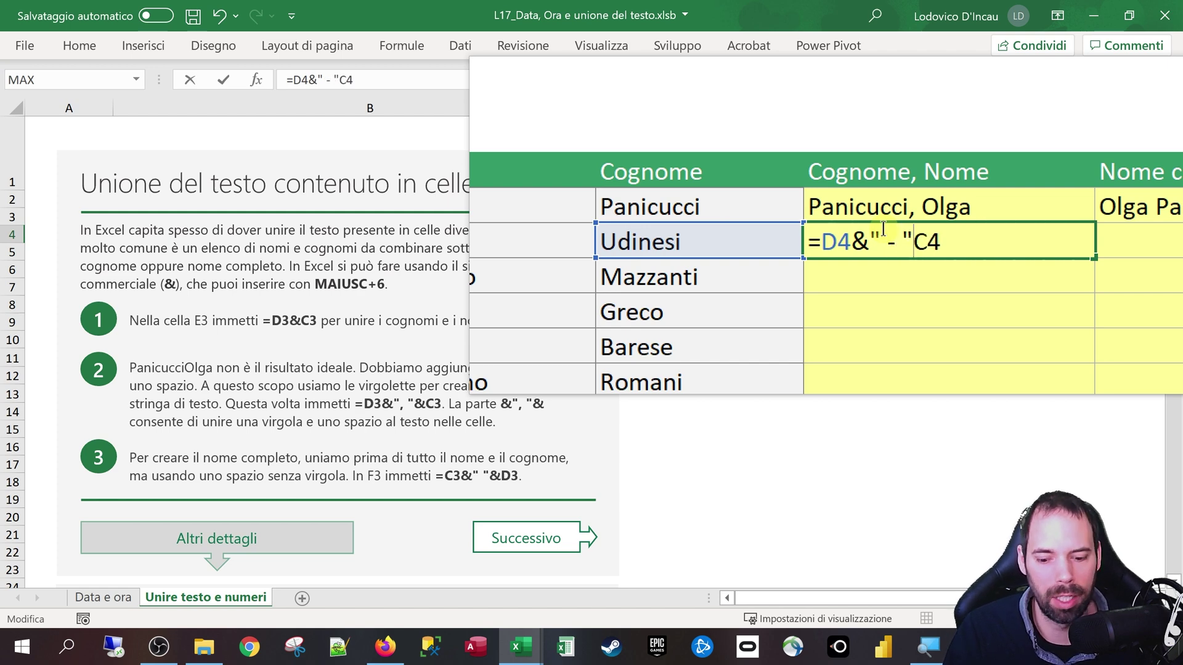
{"action": "type", "text": "&"}
{"action": "key", "text": "Return"}
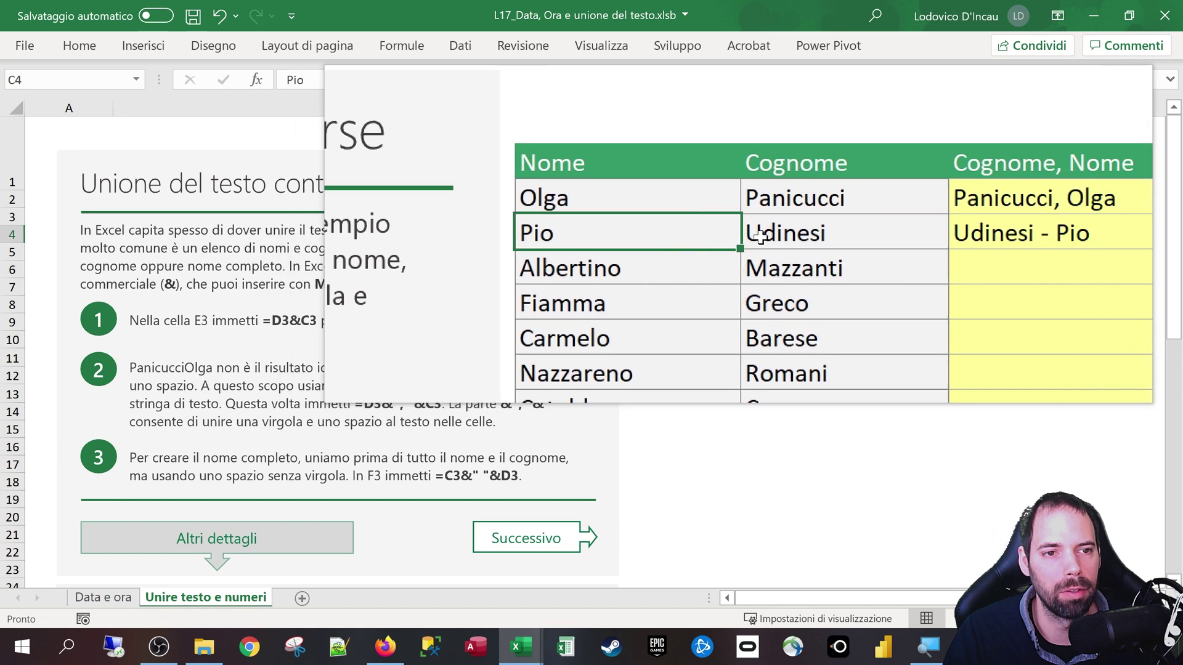
{"action": "left_click", "coordinate": [799, 233]}
{"action": "key", "text": "super+Escape"}
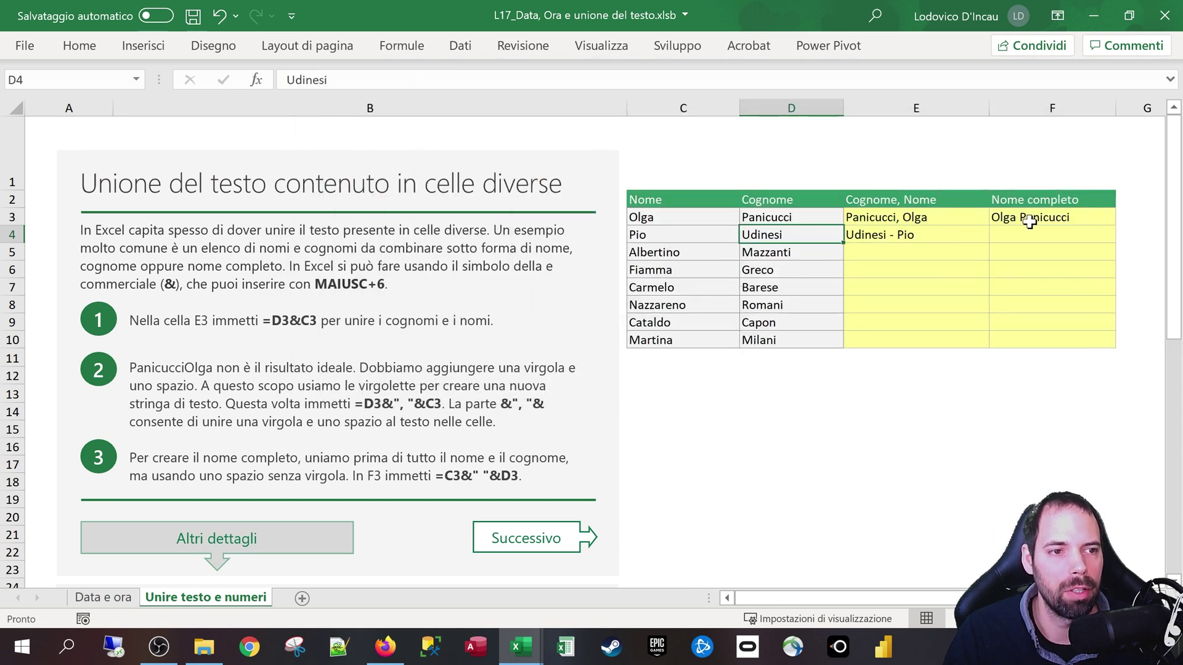
{"action": "left_click", "coordinate": [898, 222]}
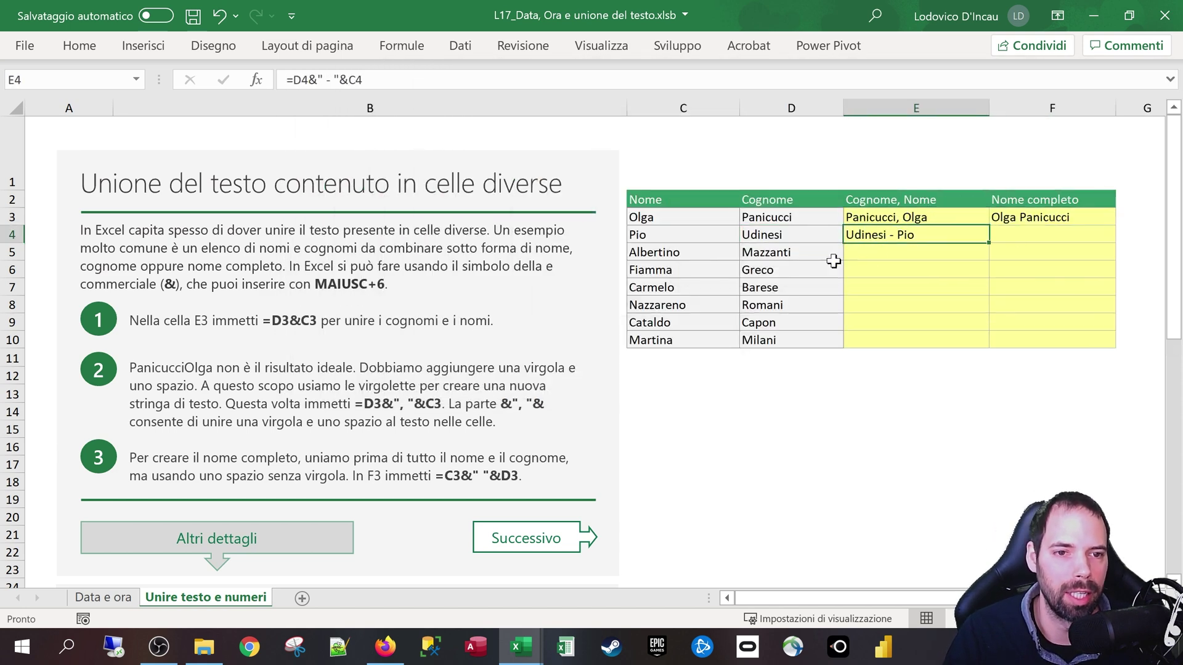
Scroll down to the Usare testo e numeri date and time table and zoom in
{"action": "scroll", "coordinate": [833, 261], "scroll_direction": "right", "scroll_amount": 1}
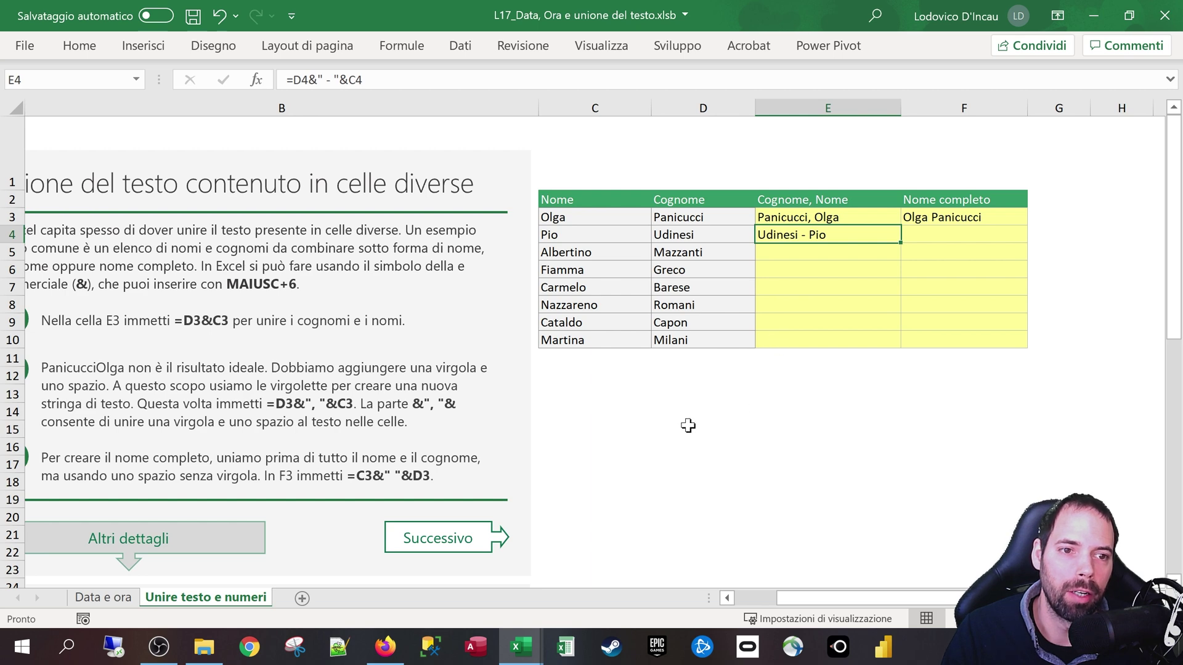
{"action": "scroll", "coordinate": [678, 418], "scroll_direction": "down", "scroll_amount": 2}
{"action": "scroll", "coordinate": [654, 376], "scroll_direction": "down", "scroll_amount": 2}
{"action": "scroll", "coordinate": [641, 345], "scroll_direction": "down", "scroll_amount": 2}
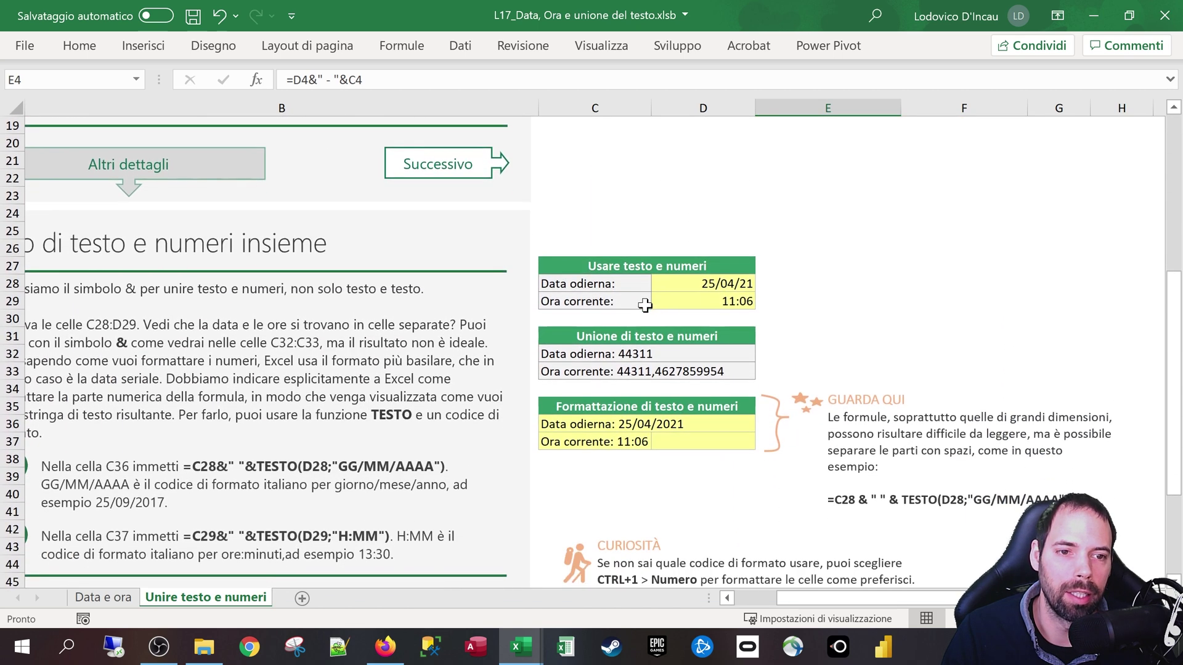
{"action": "scroll", "coordinate": [644, 304], "scroll_direction": "down", "scroll_amount": 2}
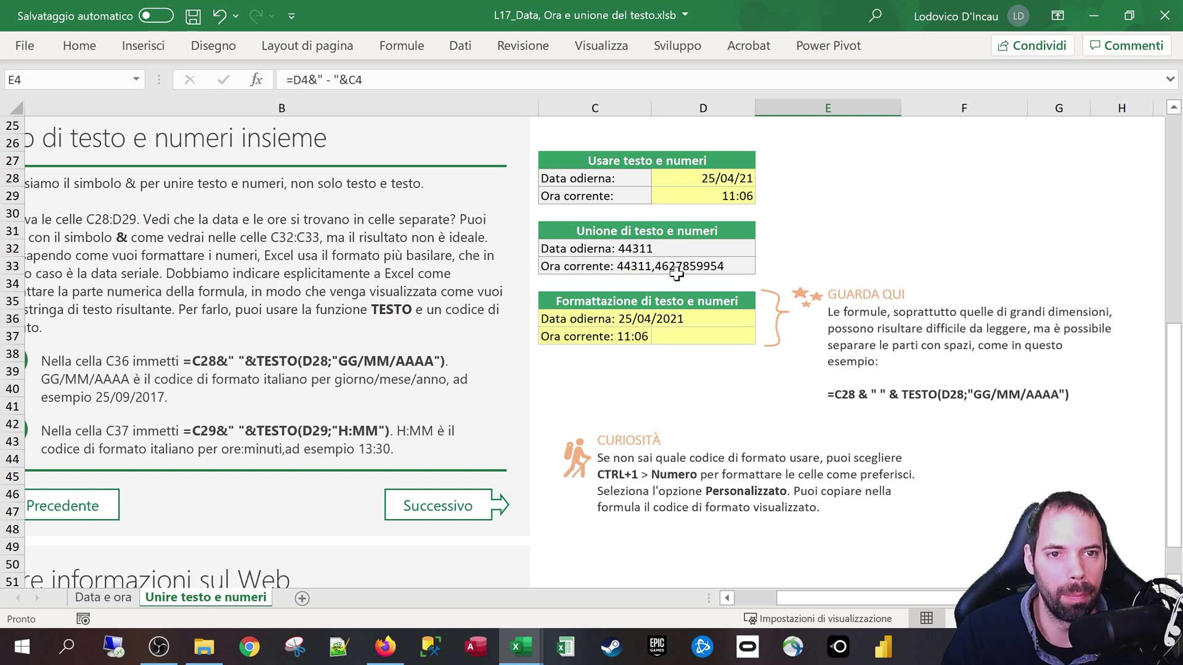
{"action": "key", "text": "super+plus"}
{"action": "left_click", "coordinate": [647, 170]}
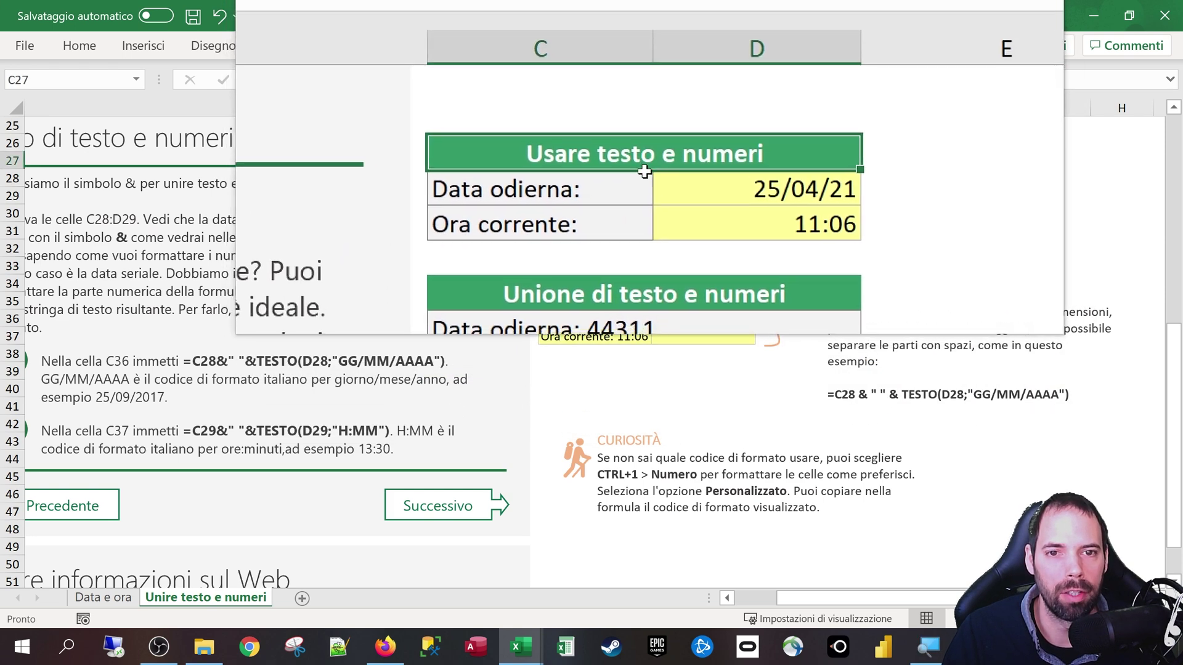
Inspect =OGGI() in D28, =ADESSO() in D29 and the =C28&" "&D28 join in C32
{"action": "left_click", "coordinate": [689, 179]}
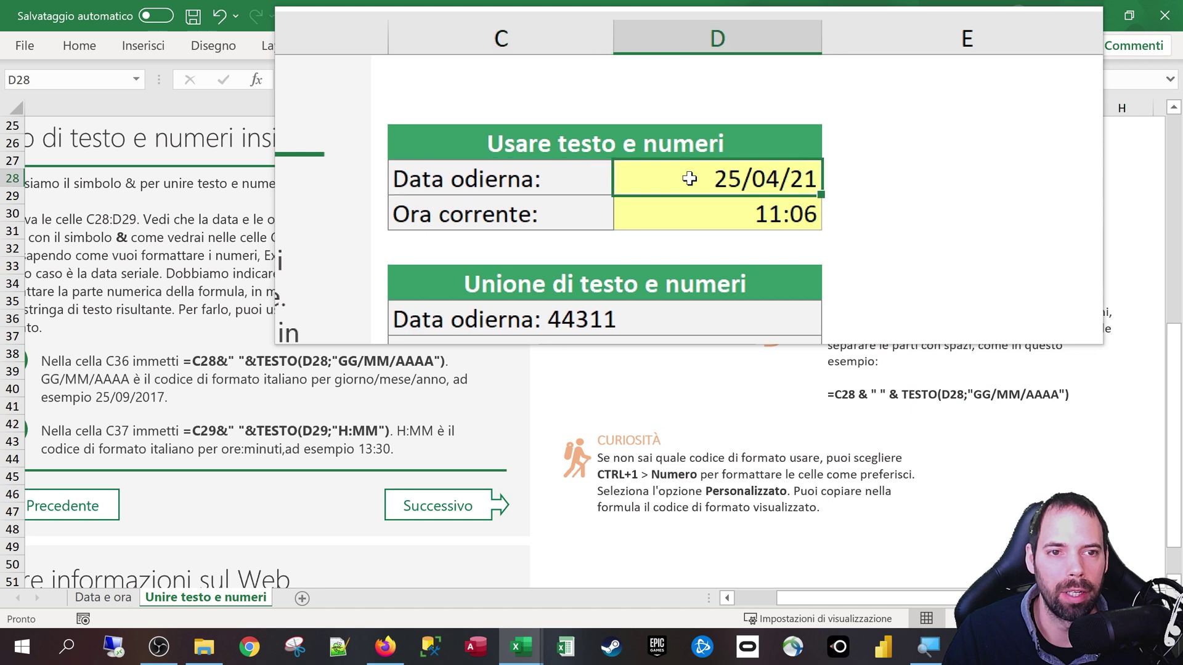
{"action": "double_click", "coordinate": [690, 178]}
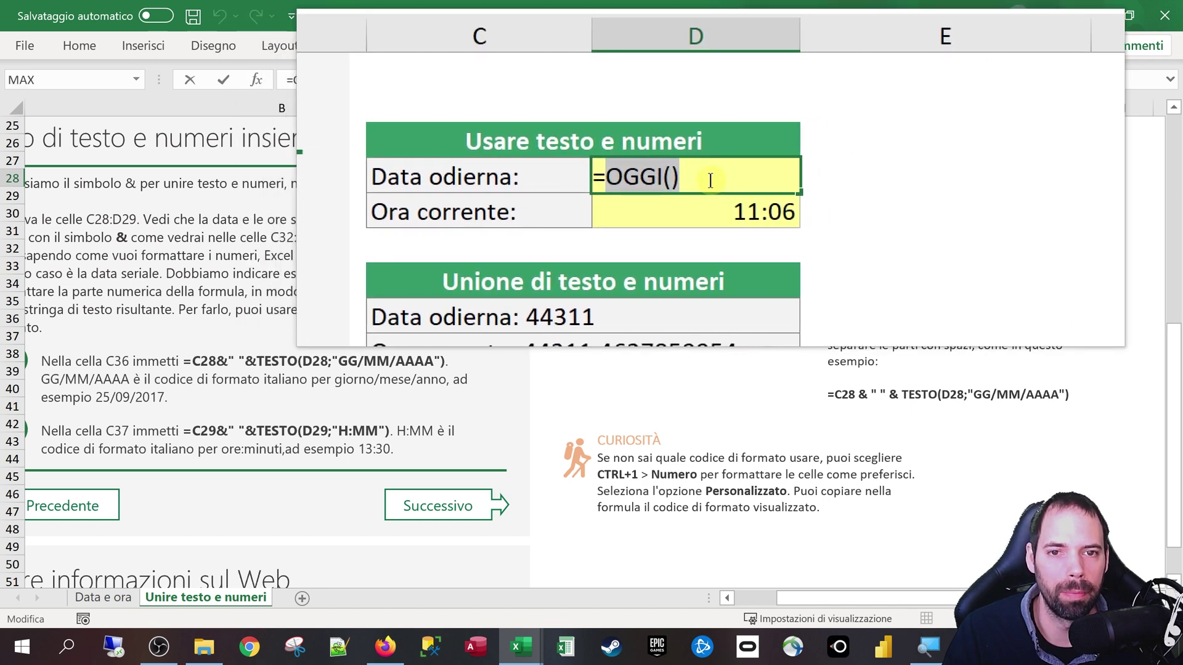
{"action": "key", "text": "Escape"}
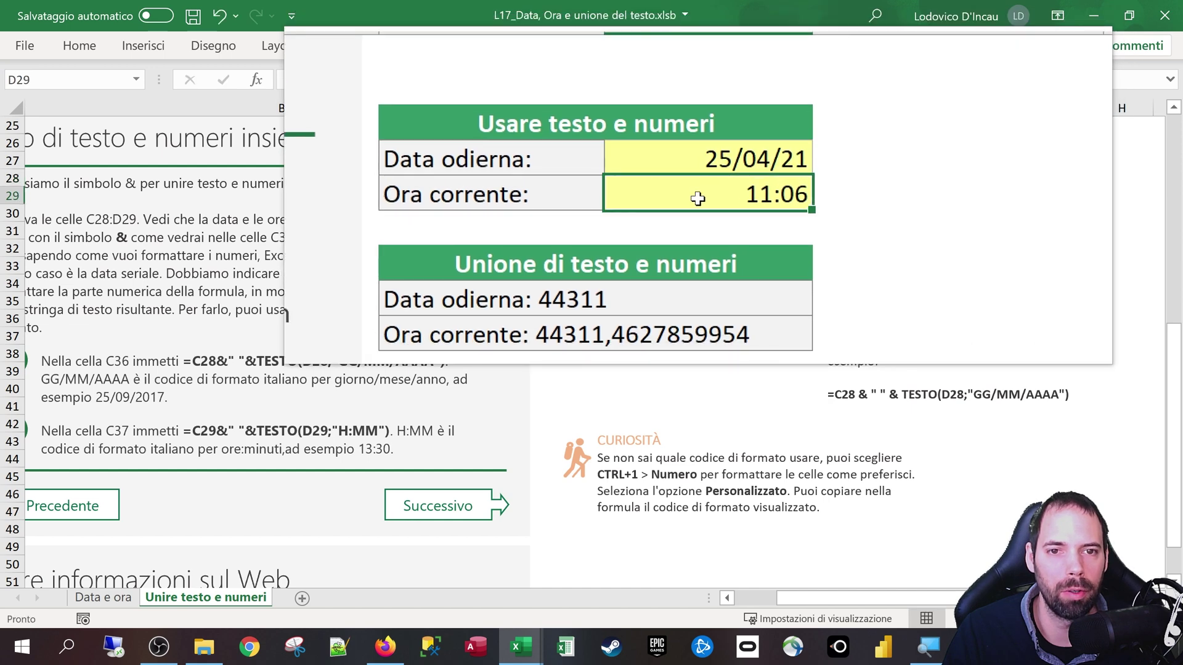
{"action": "double_click", "coordinate": [698, 198]}
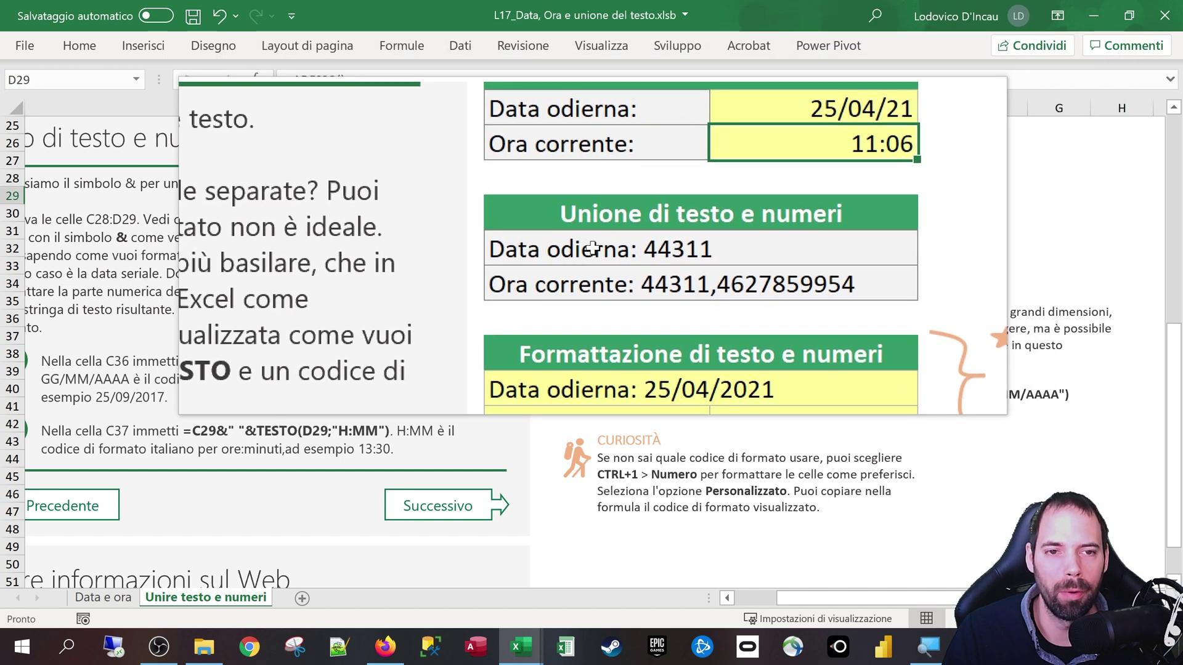
{"action": "double_click", "coordinate": [592, 248]}
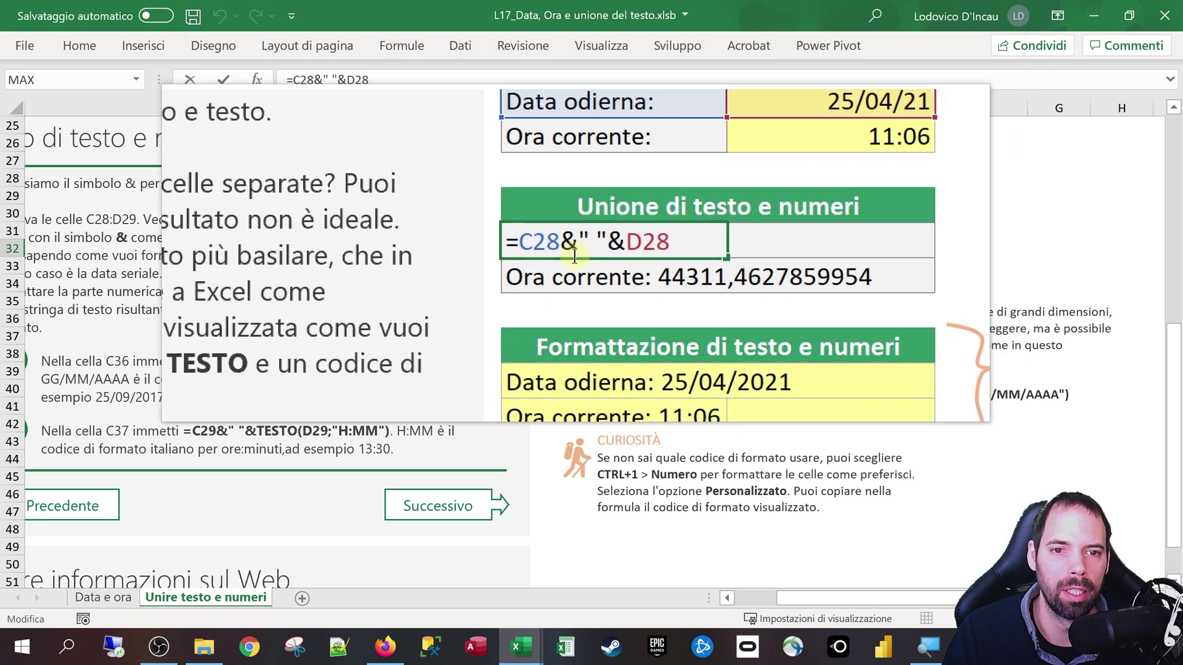
{"action": "double_click", "coordinate": [585, 247]}
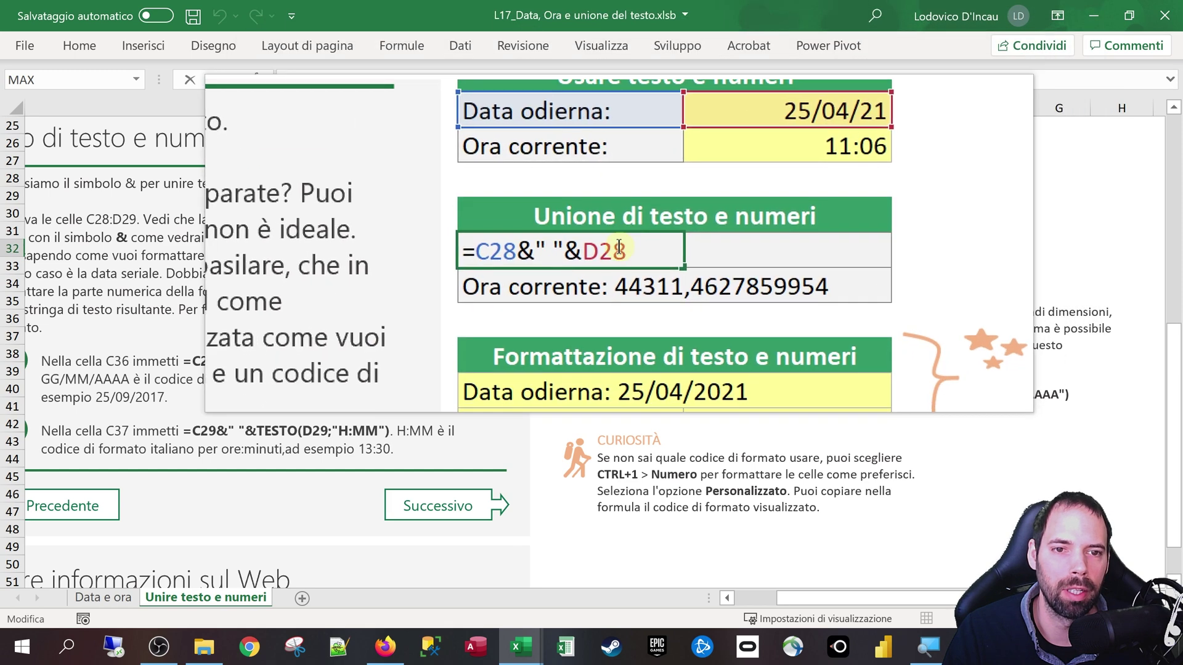
{"action": "key", "text": "ctrl+Return"}
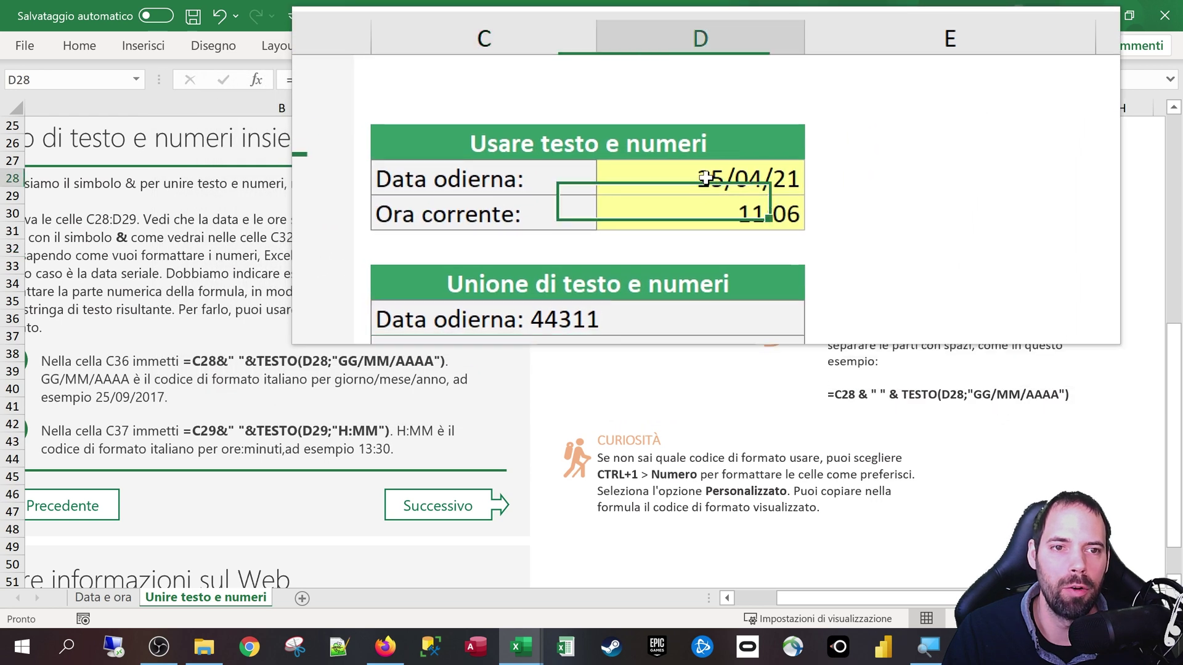
Compare the joined date and time text in C32 and C33 with D28 and D29
{"action": "left_click", "coordinate": [705, 178]}
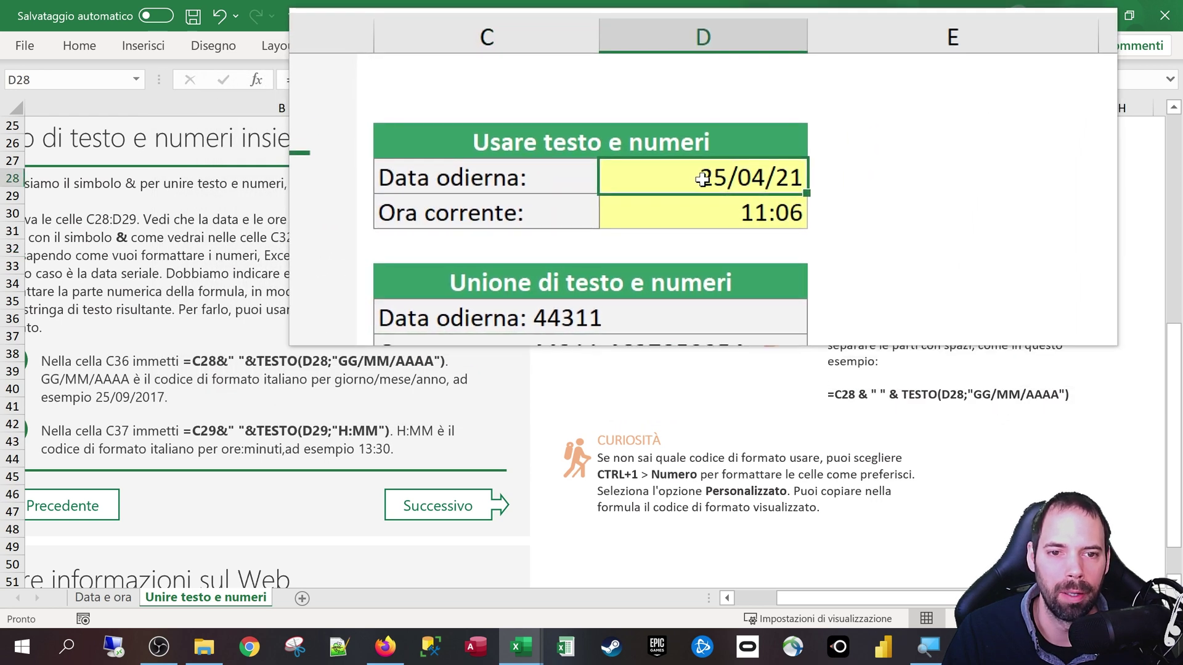
{"action": "left_click", "coordinate": [641, 256]}
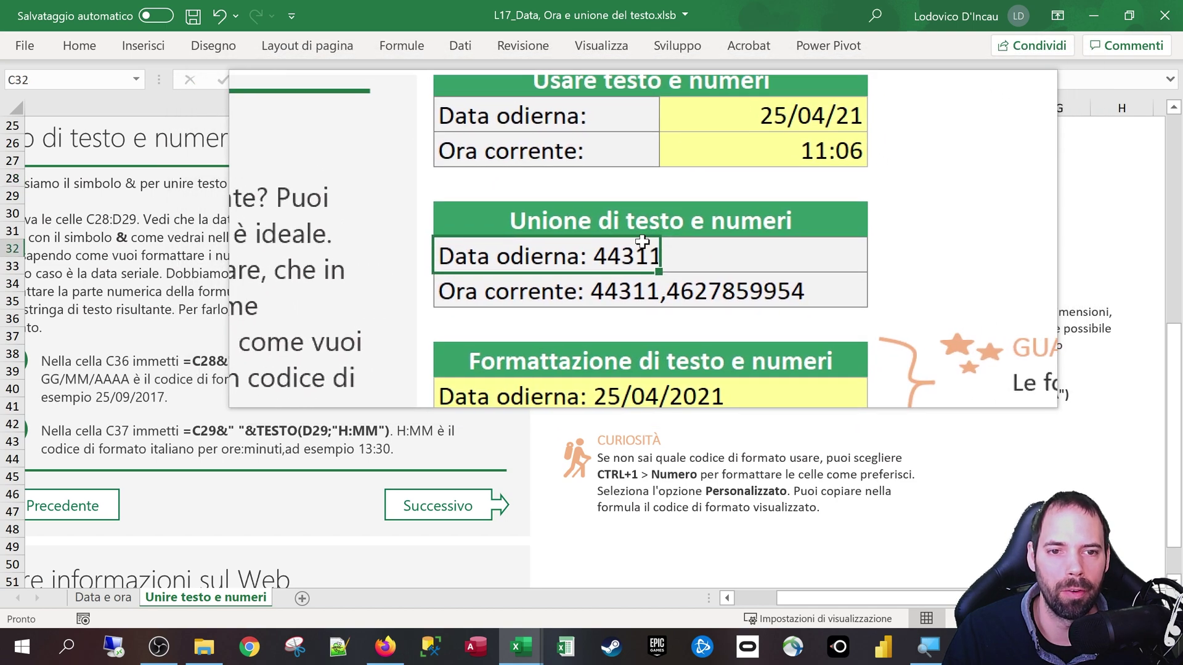
{"action": "key", "text": "Down"}
{"action": "left_click", "coordinate": [677, 196]}
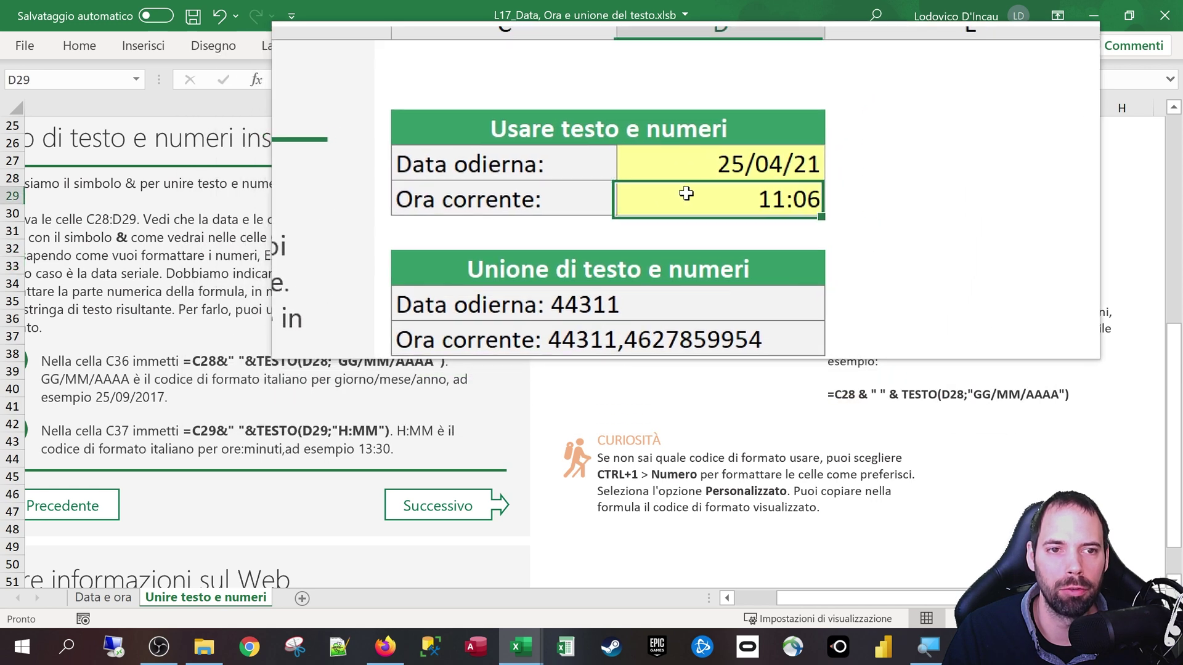
{"action": "double_click", "coordinate": [695, 203]}
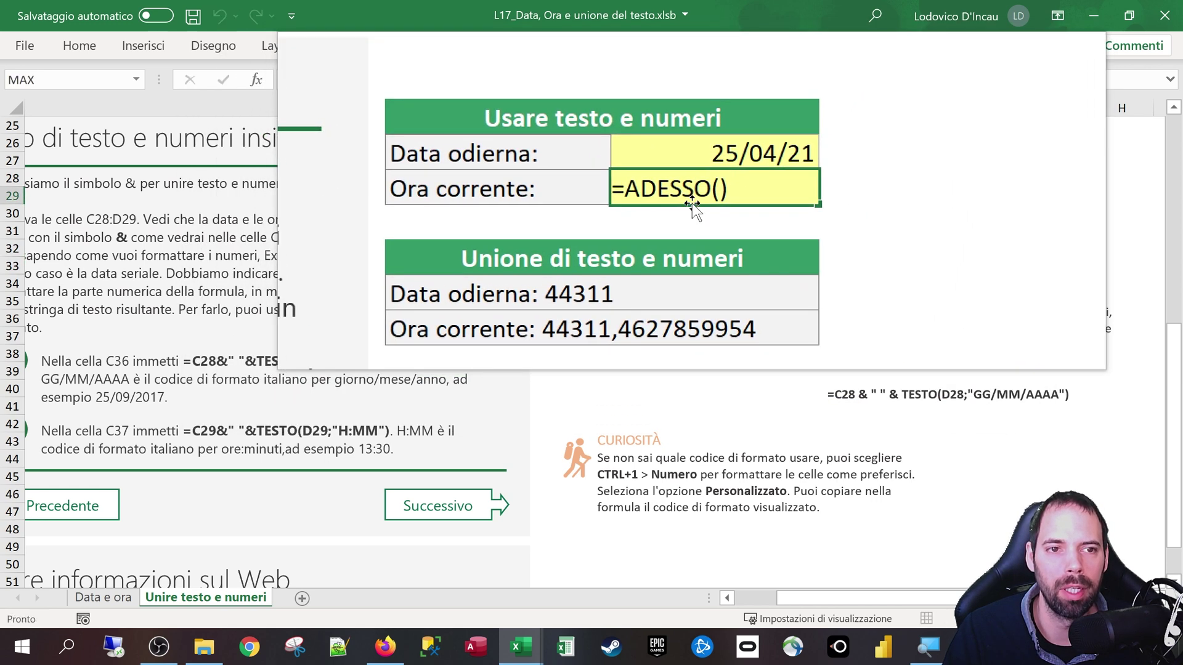
{"action": "key", "text": "Escape"}
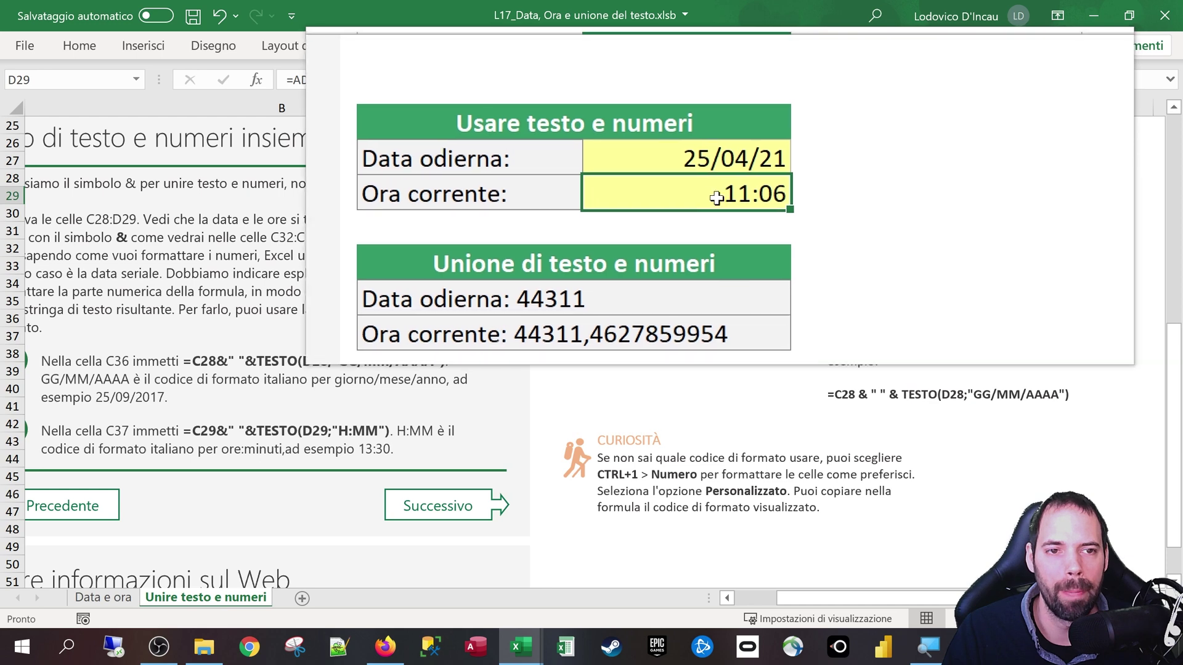
{"action": "right_click", "coordinate": [703, 200]}
{"action": "key", "text": "Escape"}
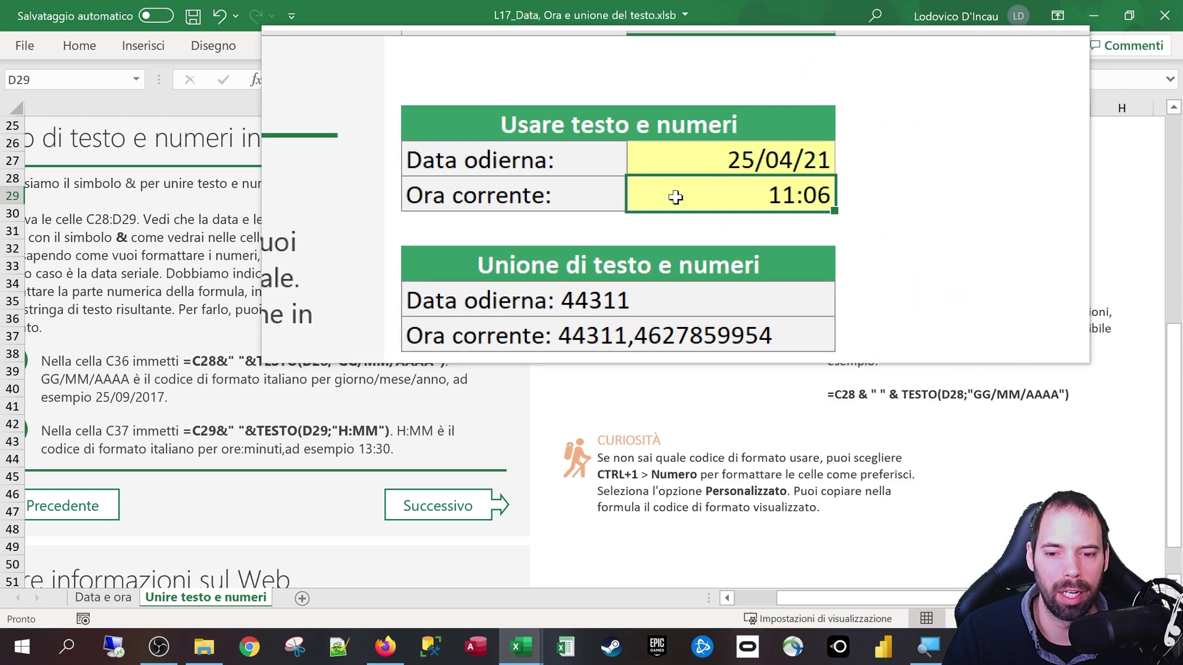
{"action": "key", "text": "ctrl+1"}
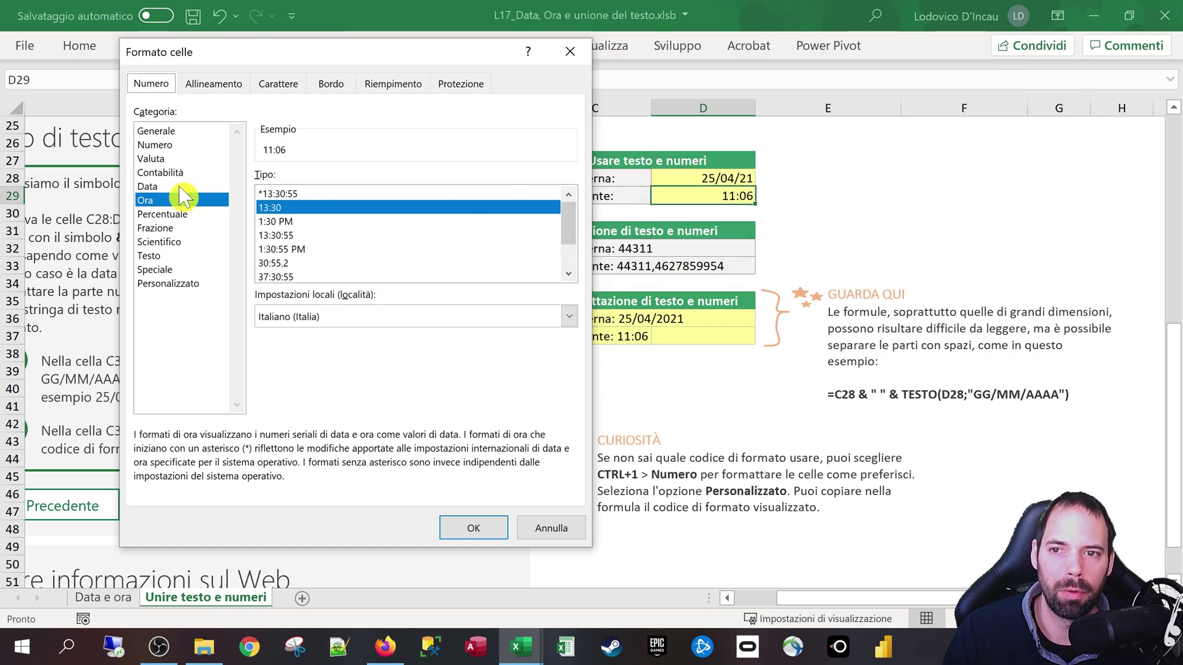
{"action": "left_click", "coordinate": [179, 186]}
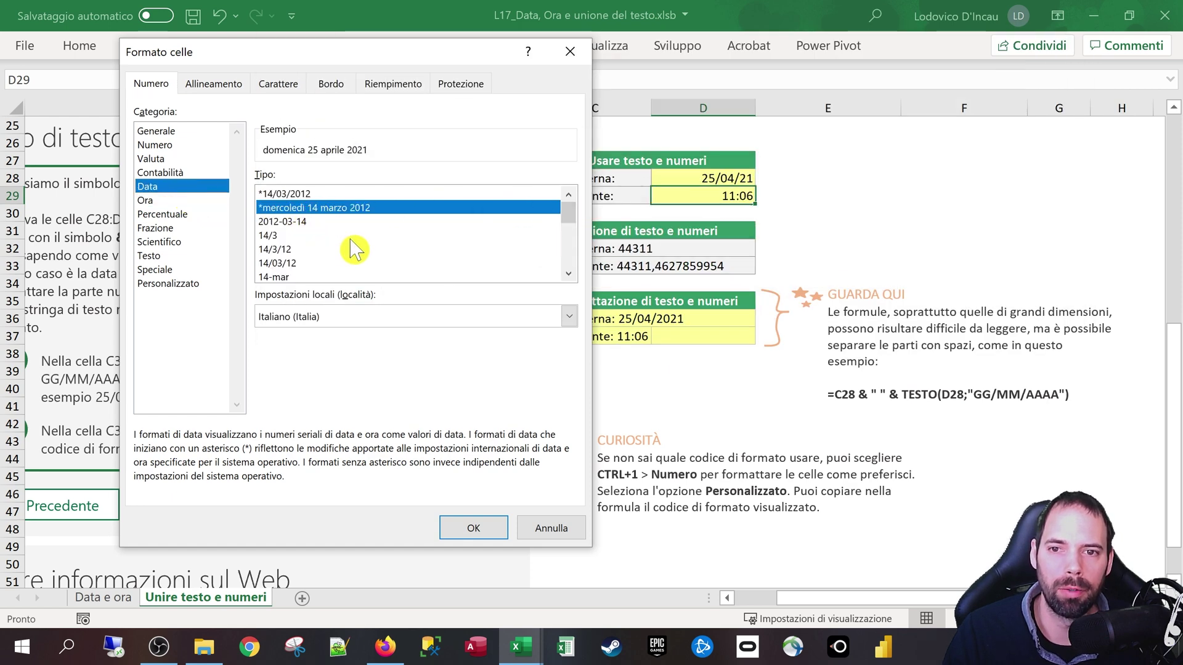
{"action": "left_click", "coordinate": [515, 249]}
{"action": "scroll", "coordinate": [477, 258], "scroll_direction": "down", "scroll_amount": 4}
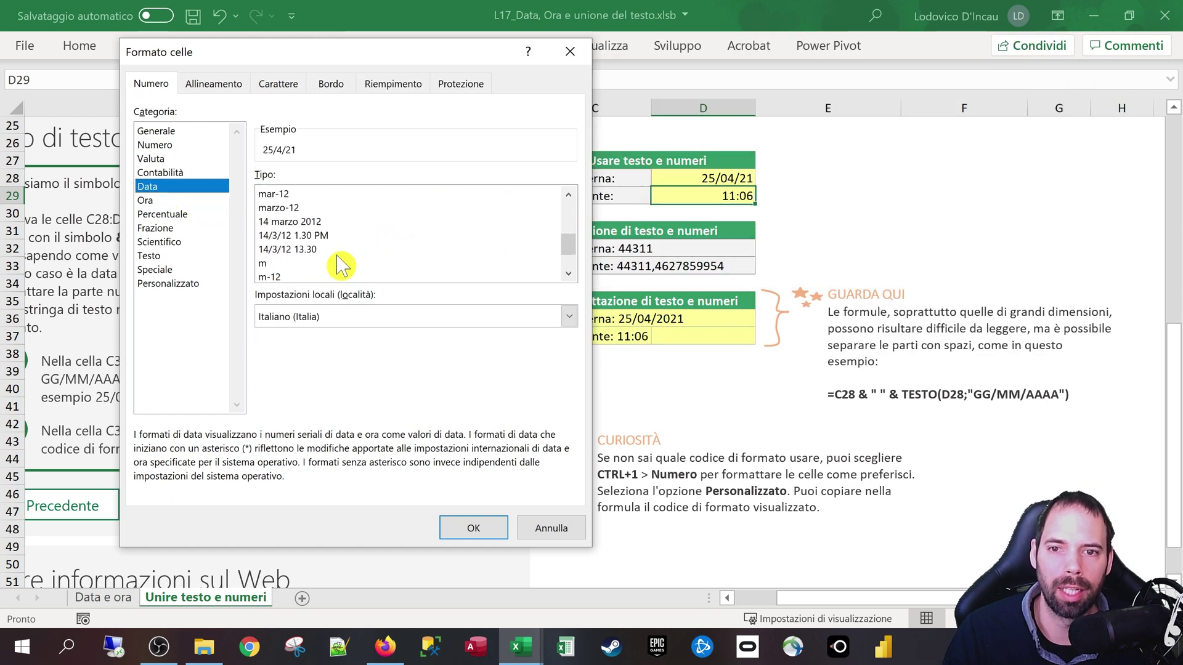
{"action": "left_click", "coordinate": [473, 528]}
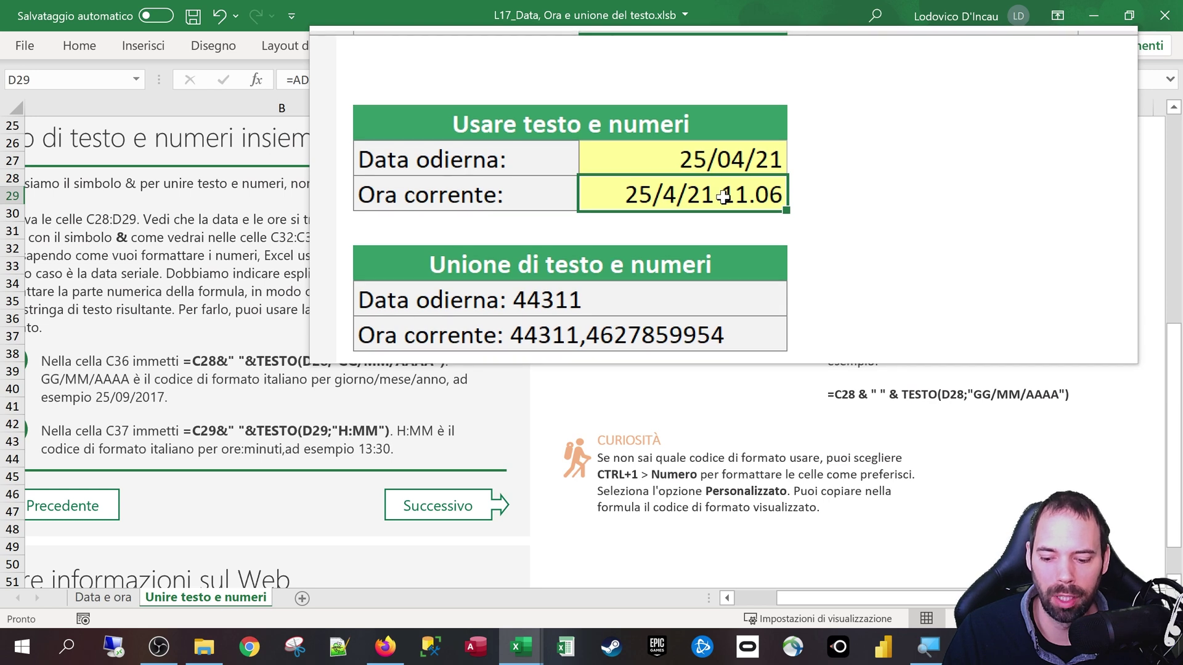
{"action": "key", "text": "ctrl+z"}
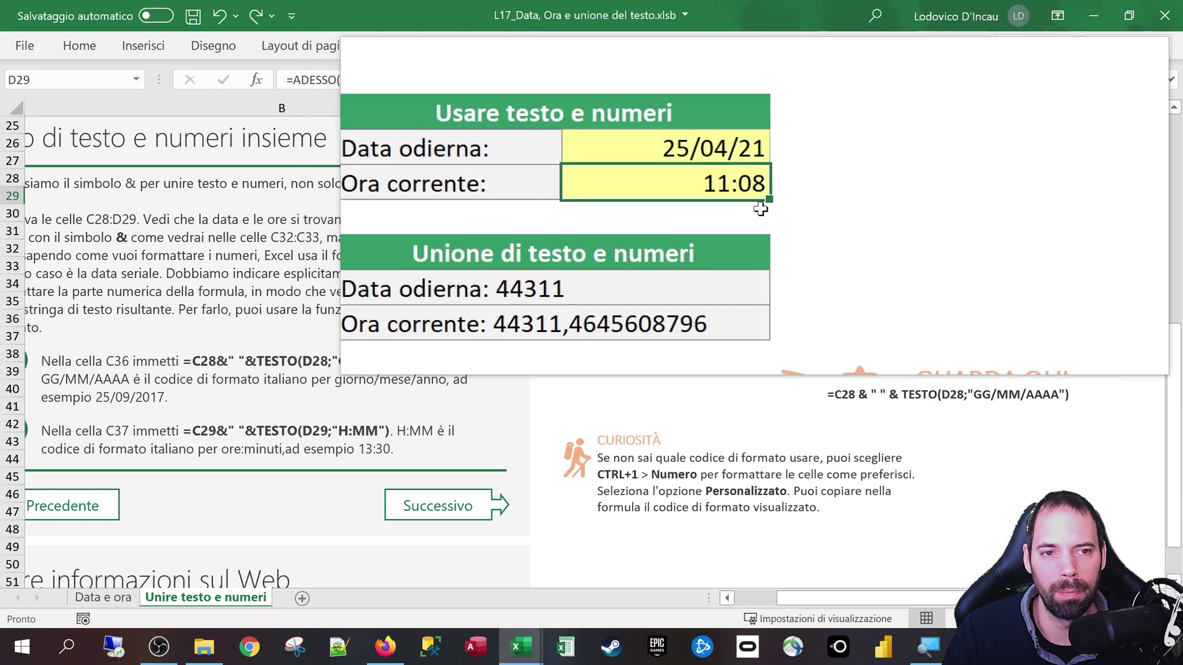
{"action": "right_click", "coordinate": [724, 196]}
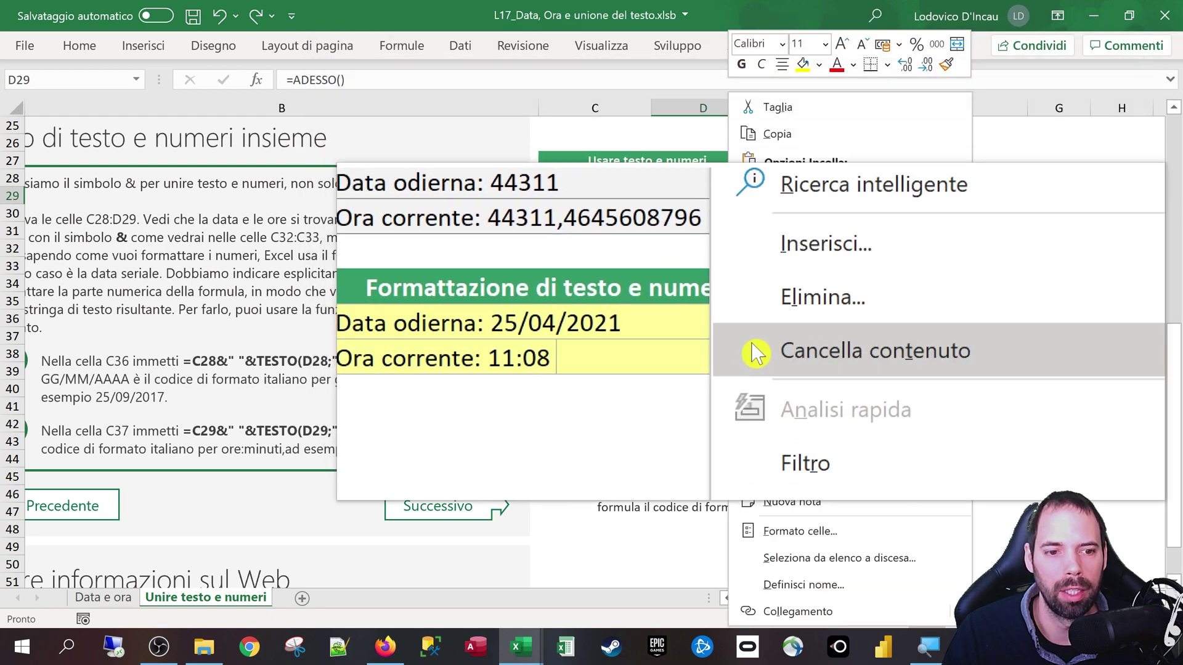
{"action": "left_click", "coordinate": [776, 539]}
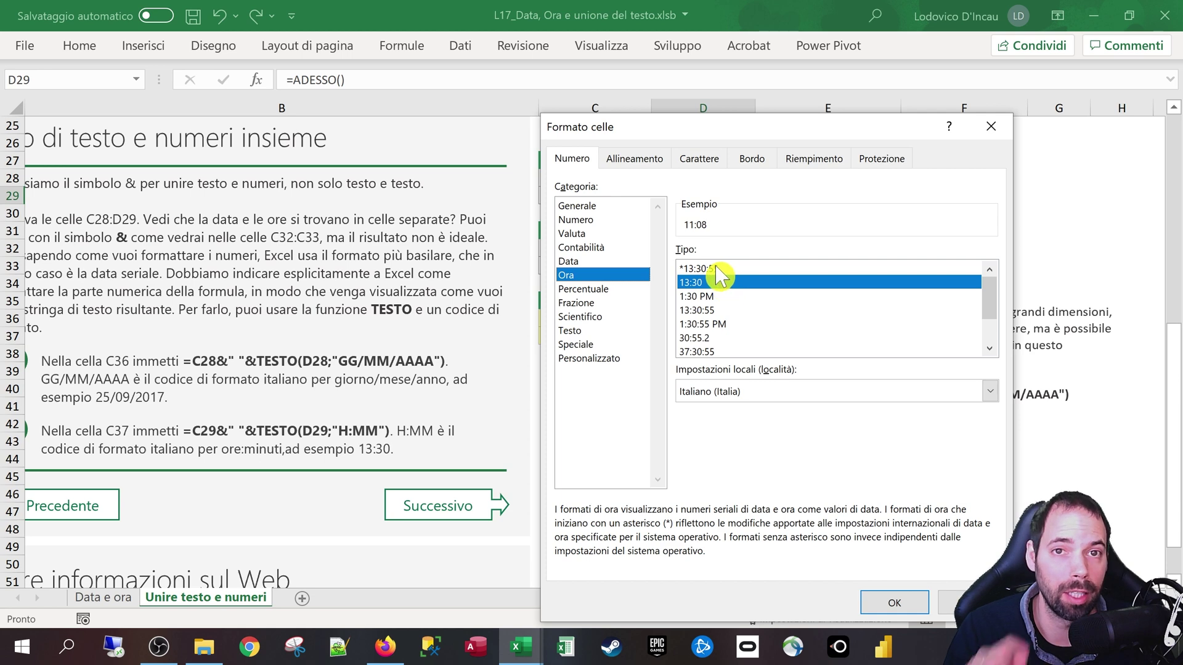
{"action": "left_click", "coordinate": [905, 603]}
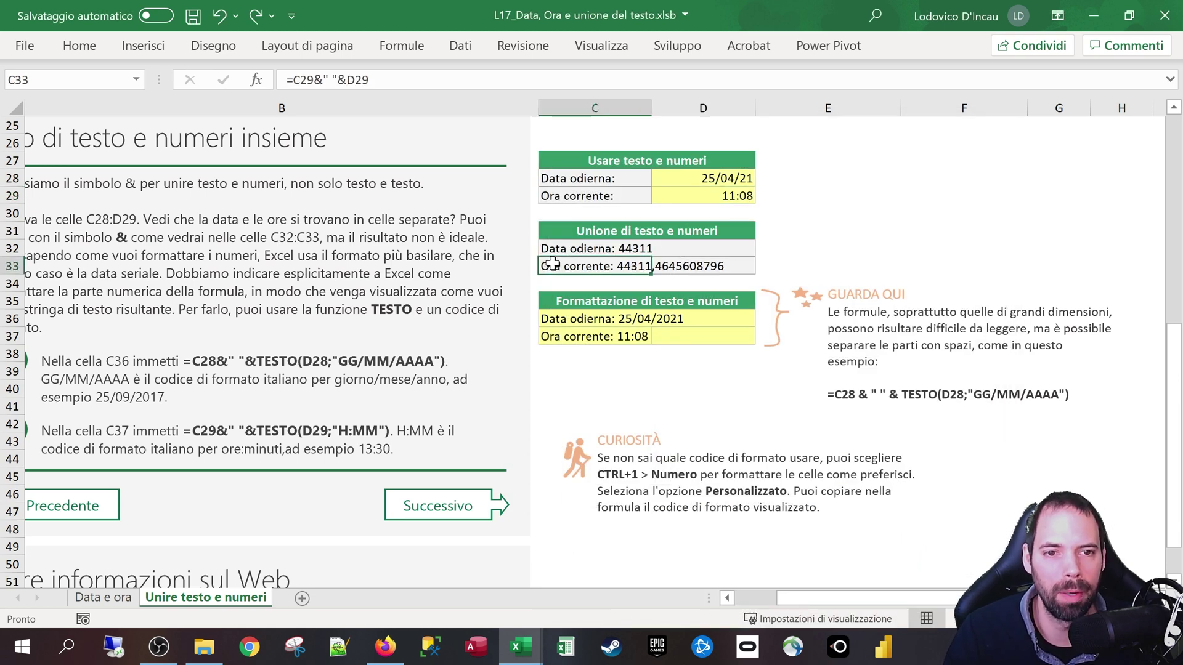
Examine C36's TESTO date formula and remove the extra space after the & sign
{"action": "double_click", "coordinate": [556, 263]}
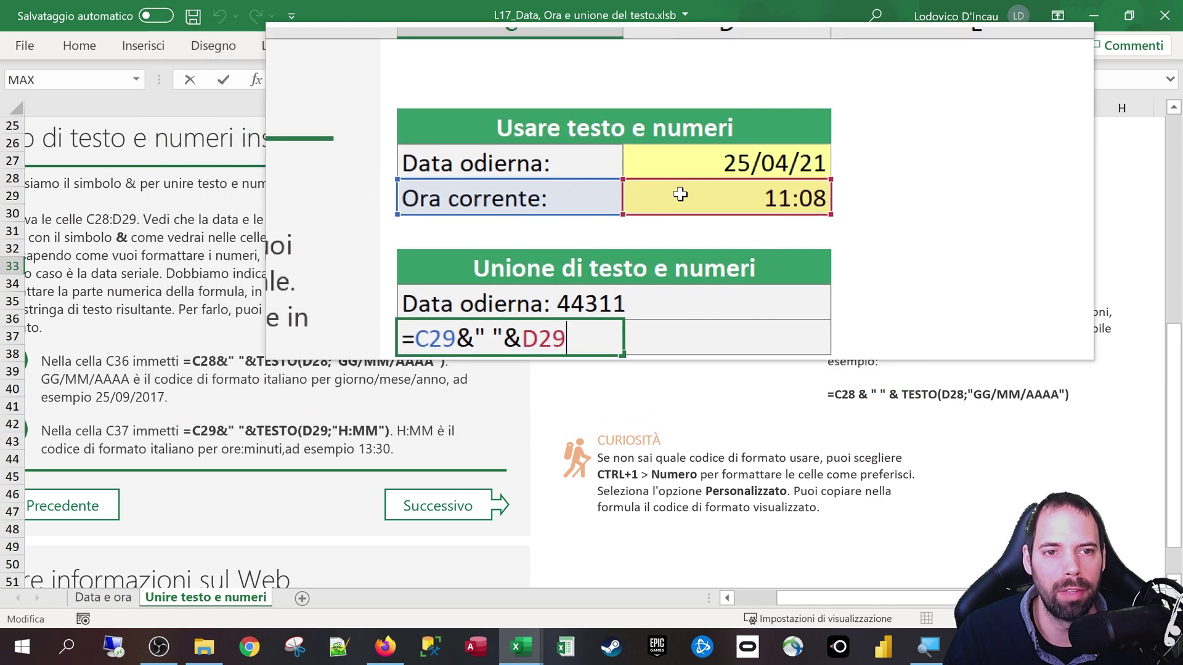
{"action": "key", "text": "ctrl+Return"}
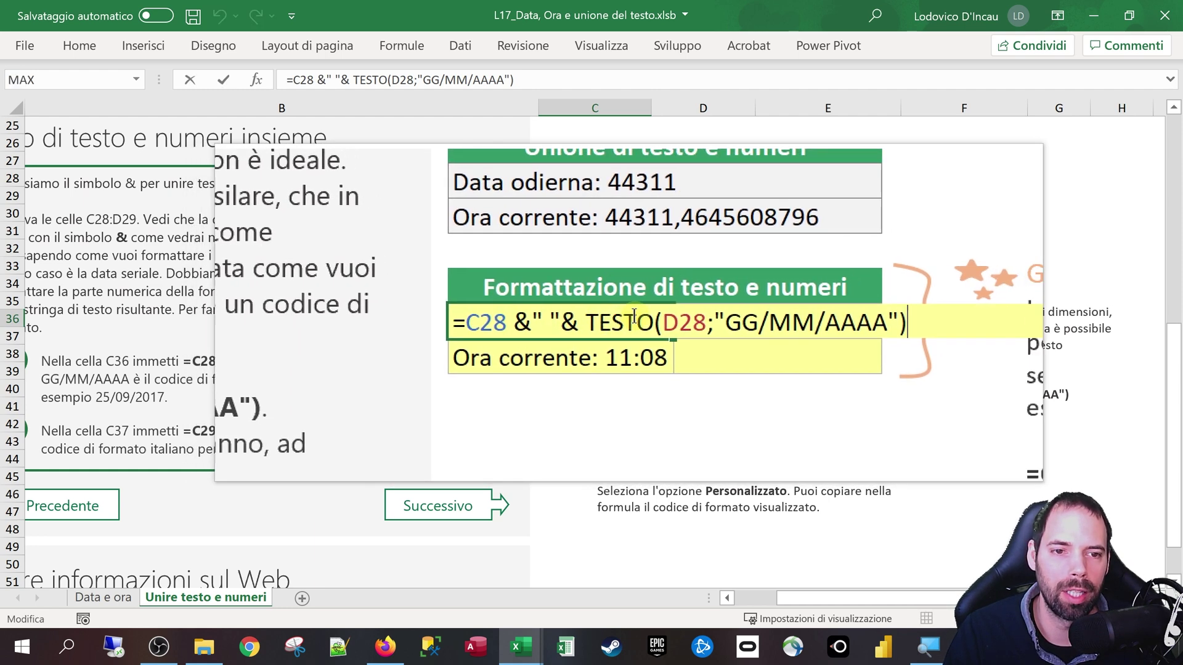
{"action": "left_click_drag", "start_coordinate": [624, 318], "coordinate": [760, 321]}
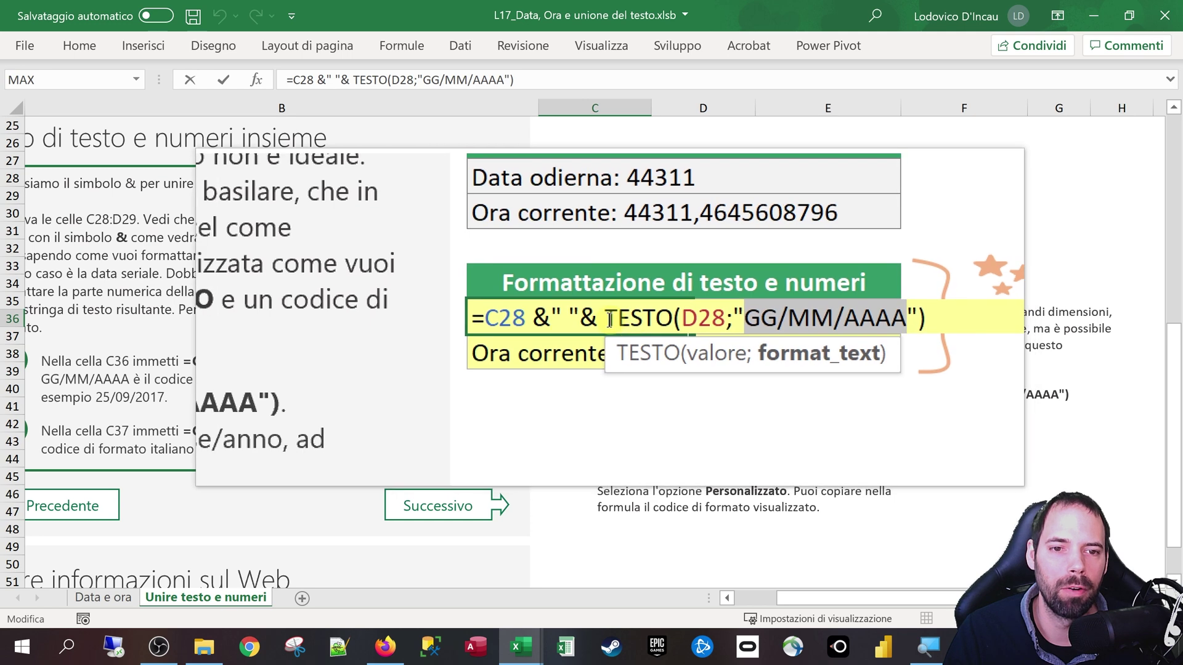
{"action": "left_click_drag", "start_coordinate": [574, 319], "coordinate": [643, 321]}
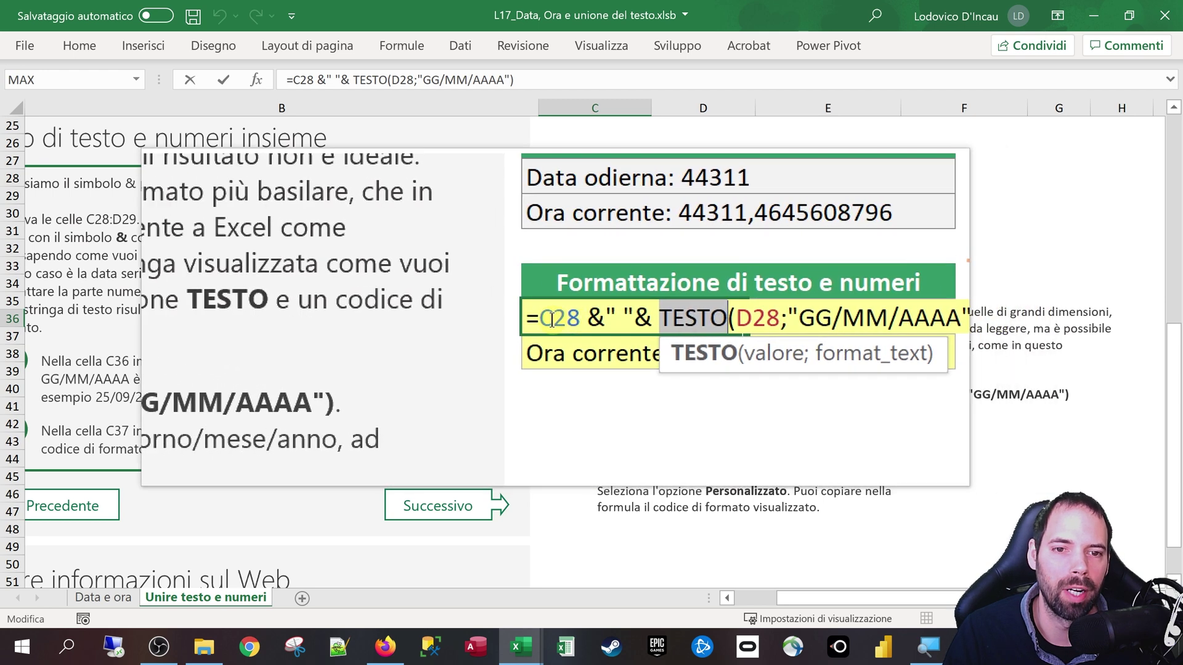
{"action": "left_click_drag", "start_coordinate": [537, 319], "coordinate": [564, 318]}
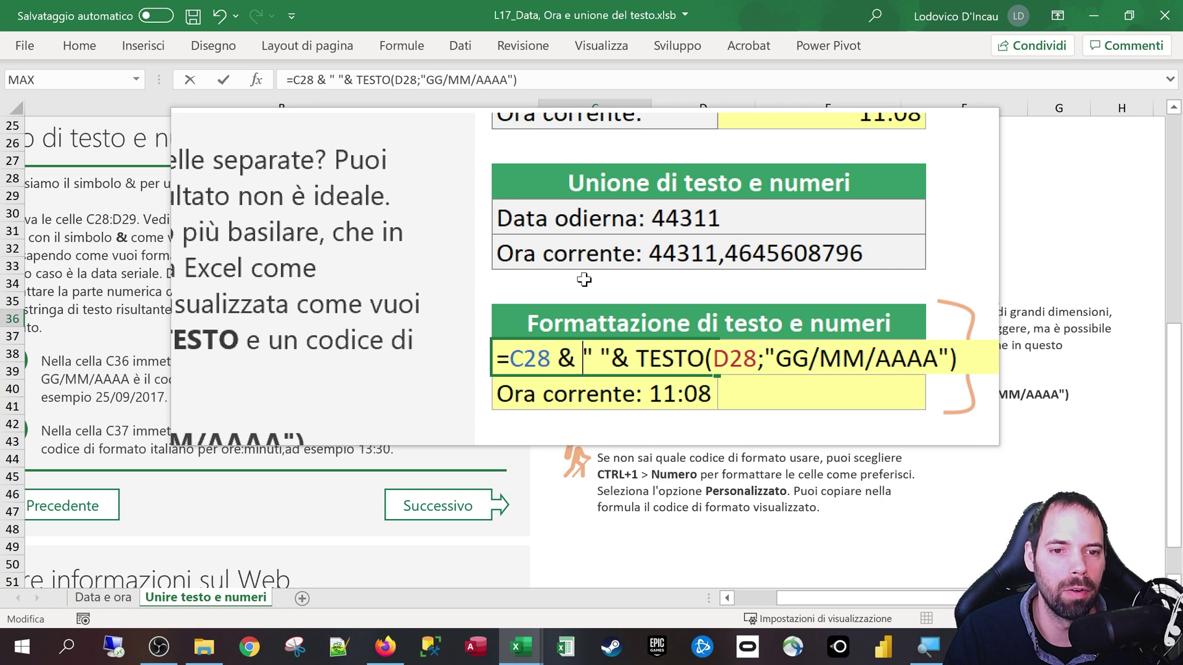
{"action": "key", "text": "BackSpace"}
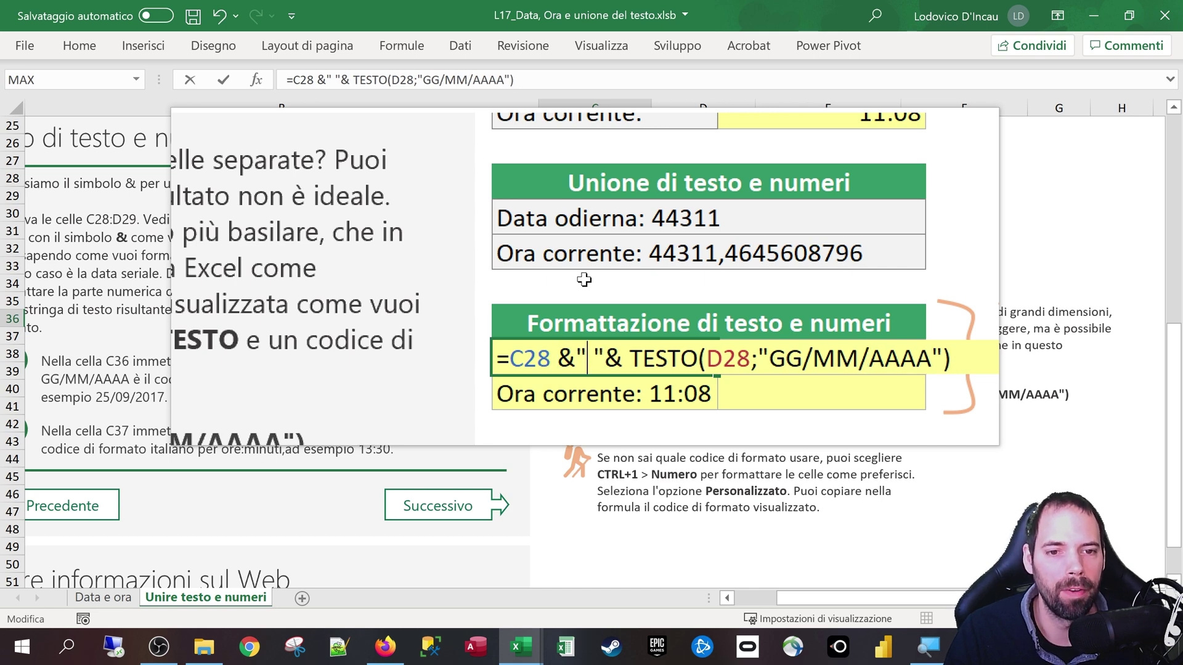
{"action": "key", "text": "Right"}
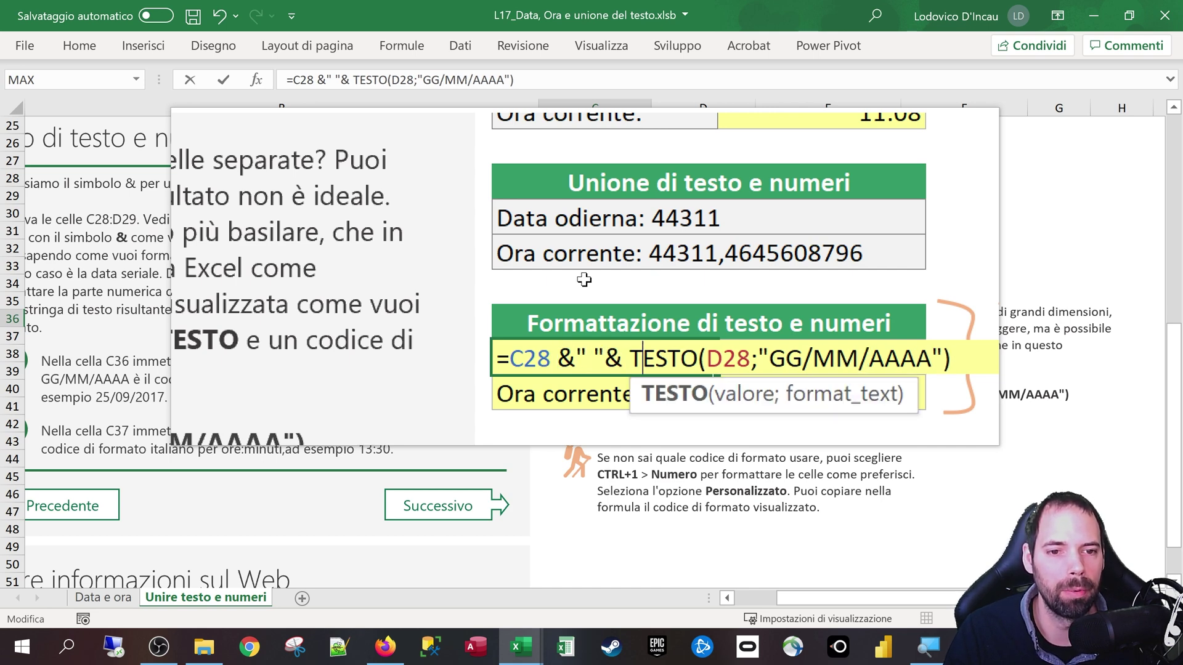
{"action": "key", "text": "shift+Right"}
{"action": "key", "text": "shift+Right"}
{"action": "key", "text": "shift+Right"}
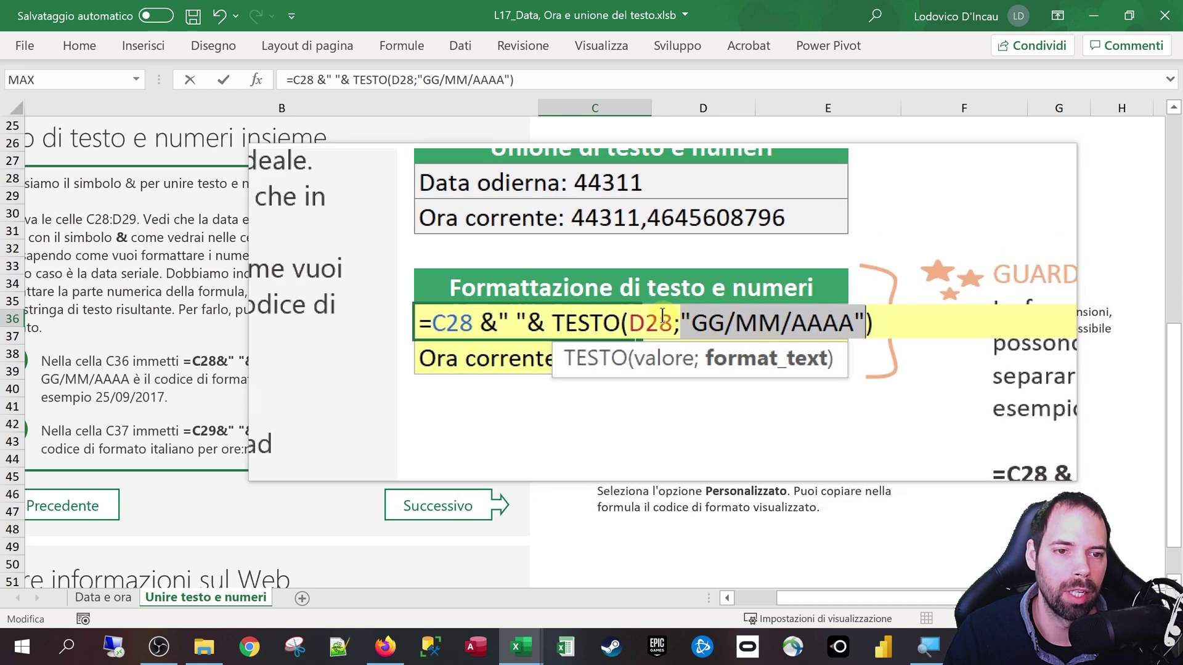
{"action": "left_click", "coordinate": [675, 319]}
{"action": "left_click_drag", "start_coordinate": [665, 319], "coordinate": [618, 319]}
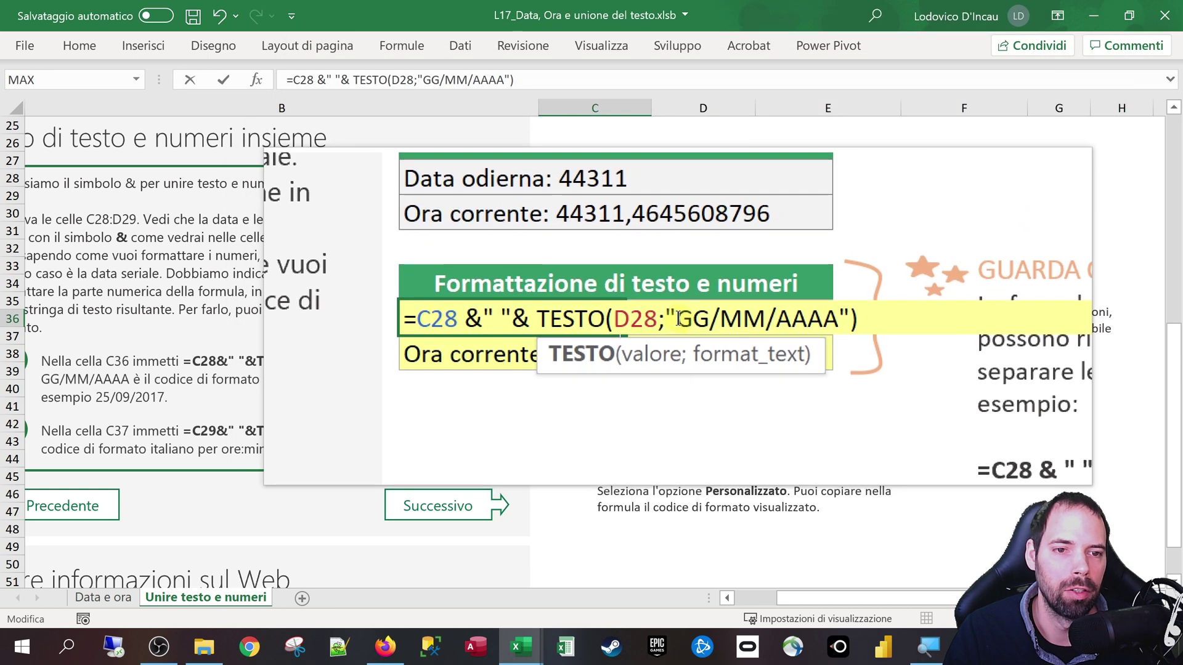
{"action": "left_click_drag", "start_coordinate": [658, 319], "coordinate": [757, 320]}
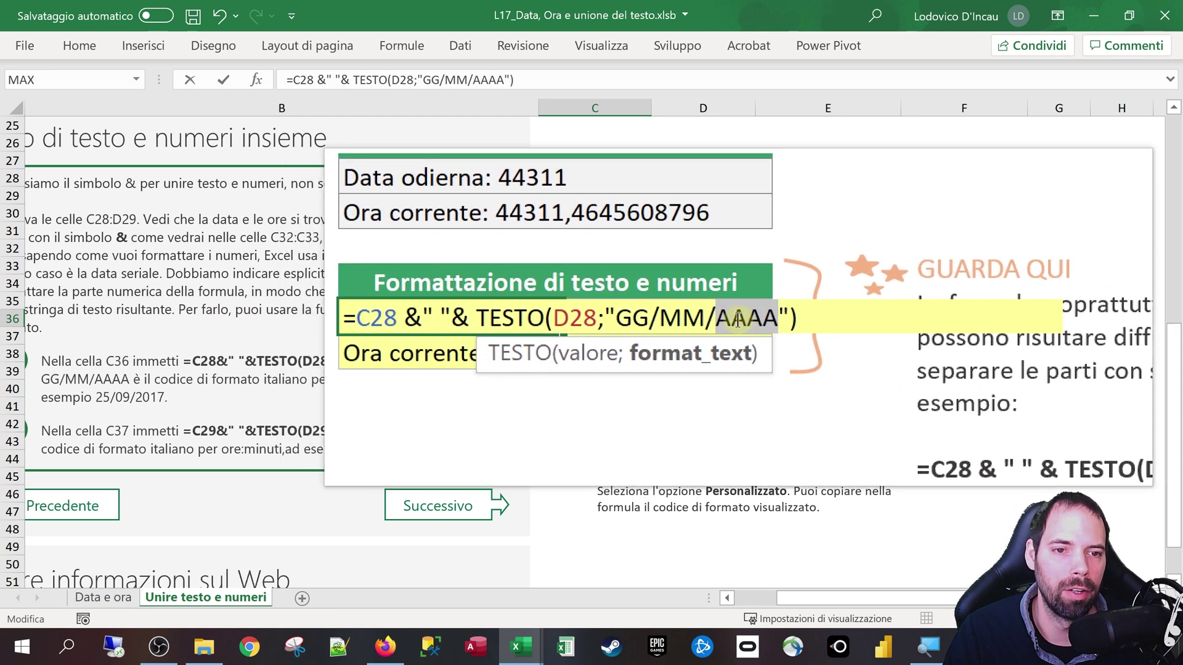
{"action": "key", "text": "ctrl+Return"}
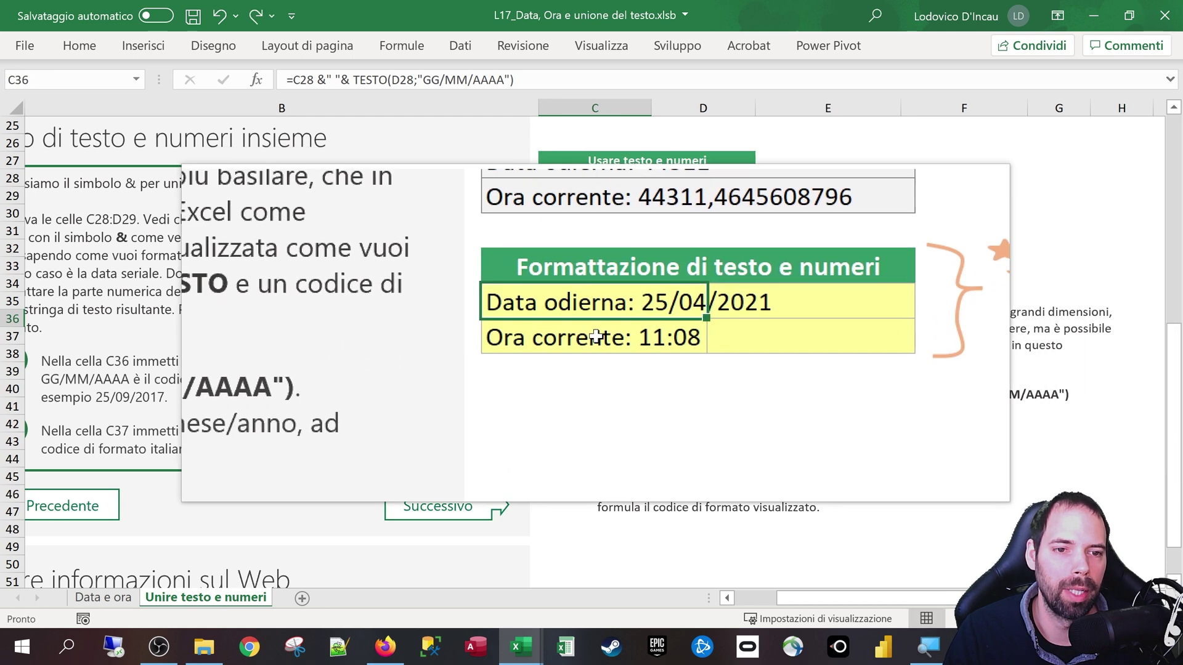
Test the date code without slashes, then restore "GG/MM/AAAA" so C36 reads Data odierna: 25/04/2021
{"action": "key", "text": "Down"}
{"action": "key", "text": "Up"}
{"action": "double_click", "coordinate": [610, 320]}
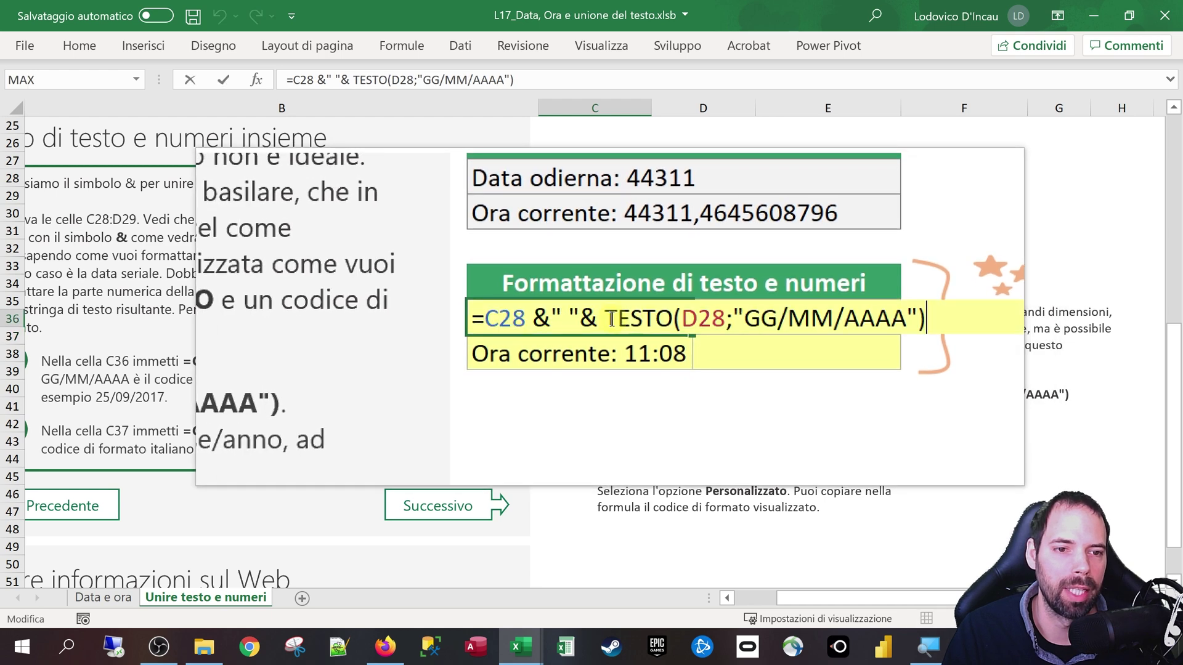
{"action": "key", "text": "BackSpace"}
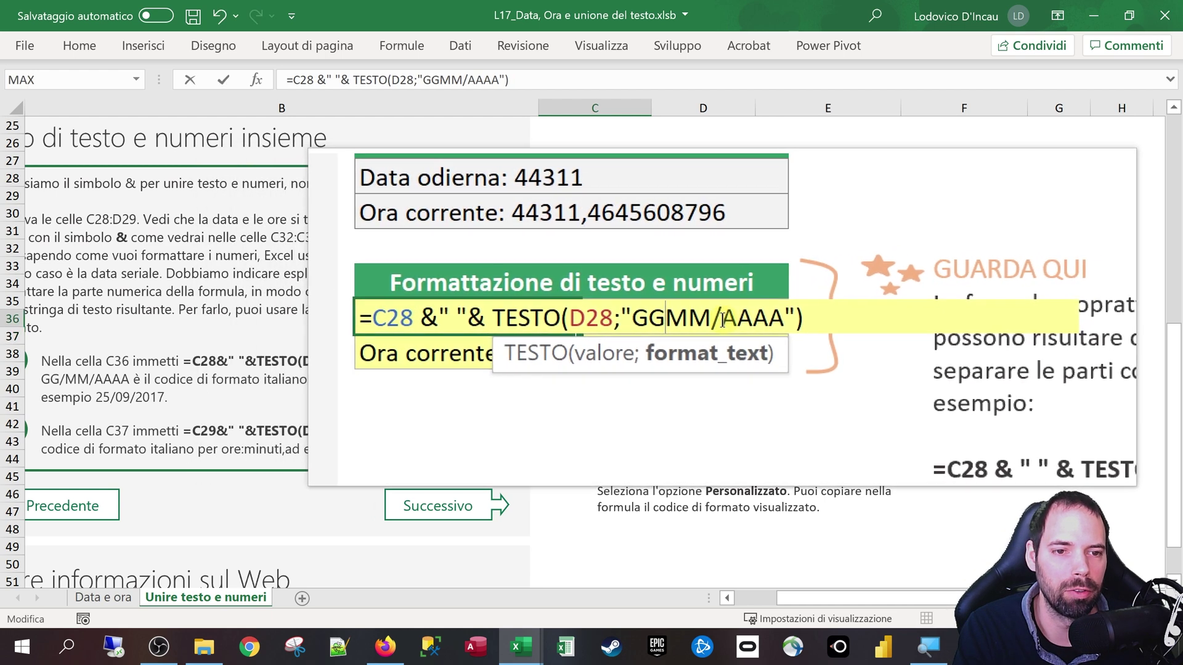
{"action": "left_click", "coordinate": [607, 316]}
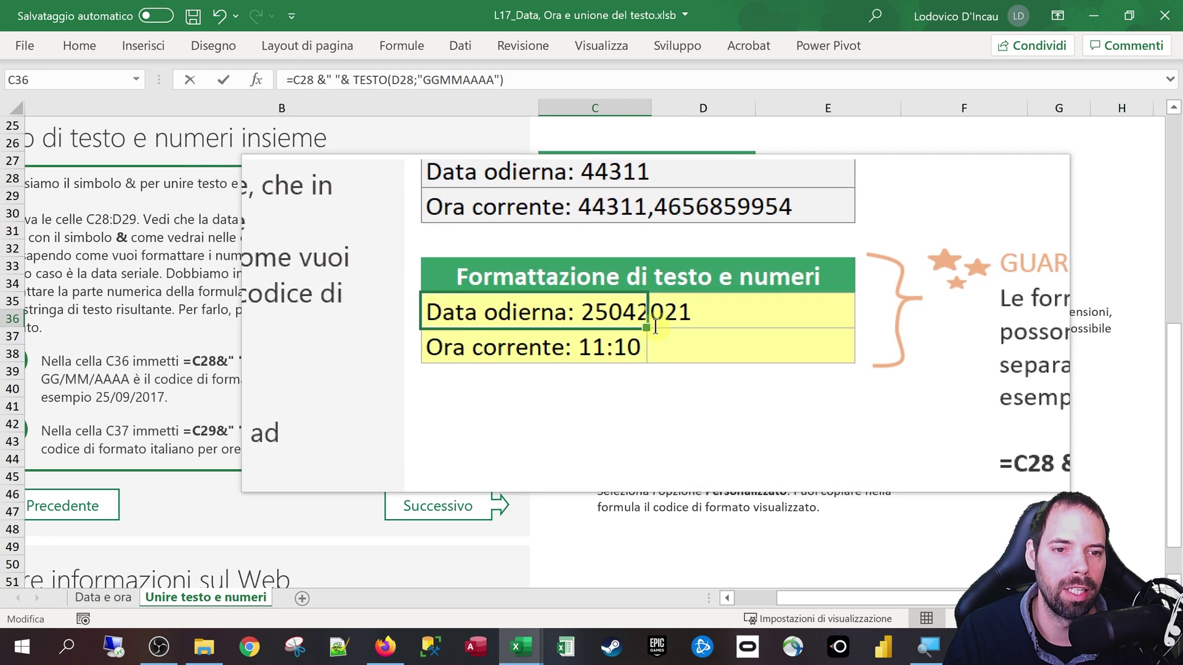
{"action": "key", "text": "F2"}
{"action": "left_click", "coordinate": [697, 322]}
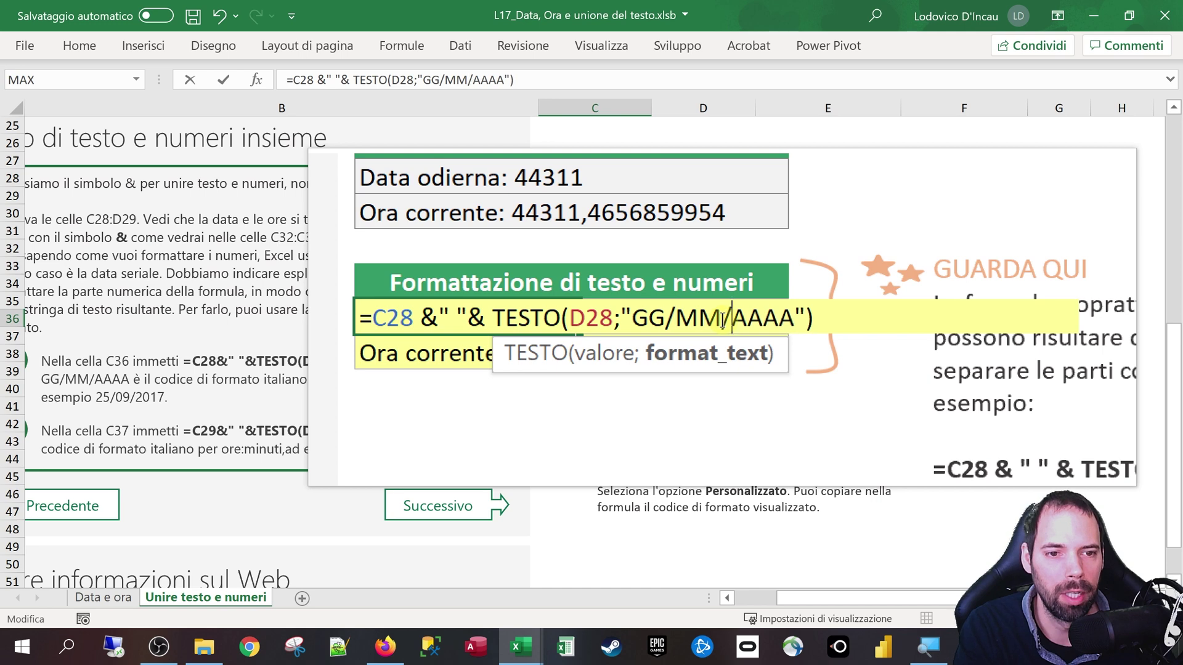
{"action": "key", "text": "Return"}
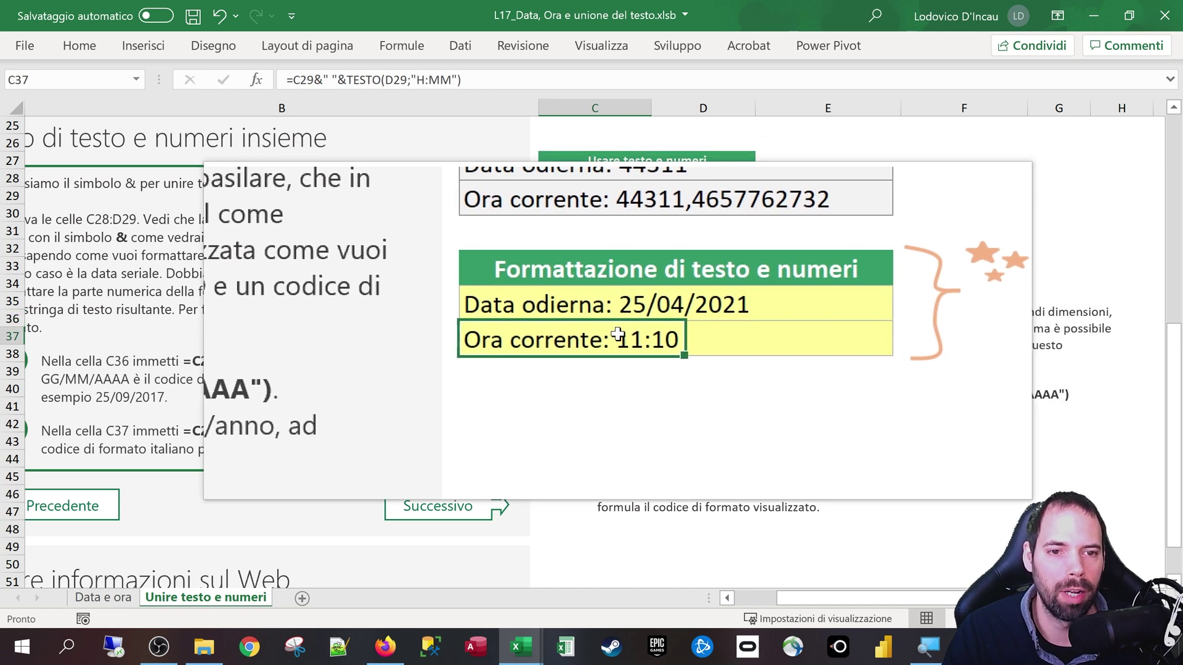
Try an "H-MM" time code in C37, then settle on "H:MM" so it reads Ora corrente: 11:11
{"action": "double_click", "coordinate": [618, 335]}
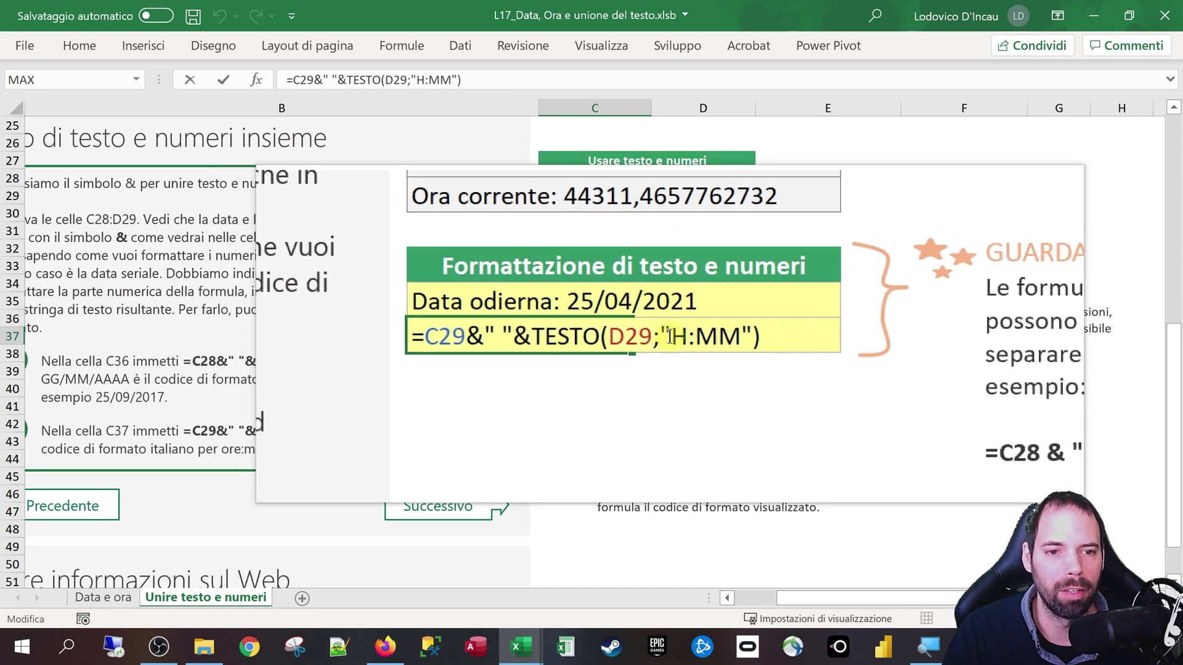
{"action": "key", "text": "ctrl+Return"}
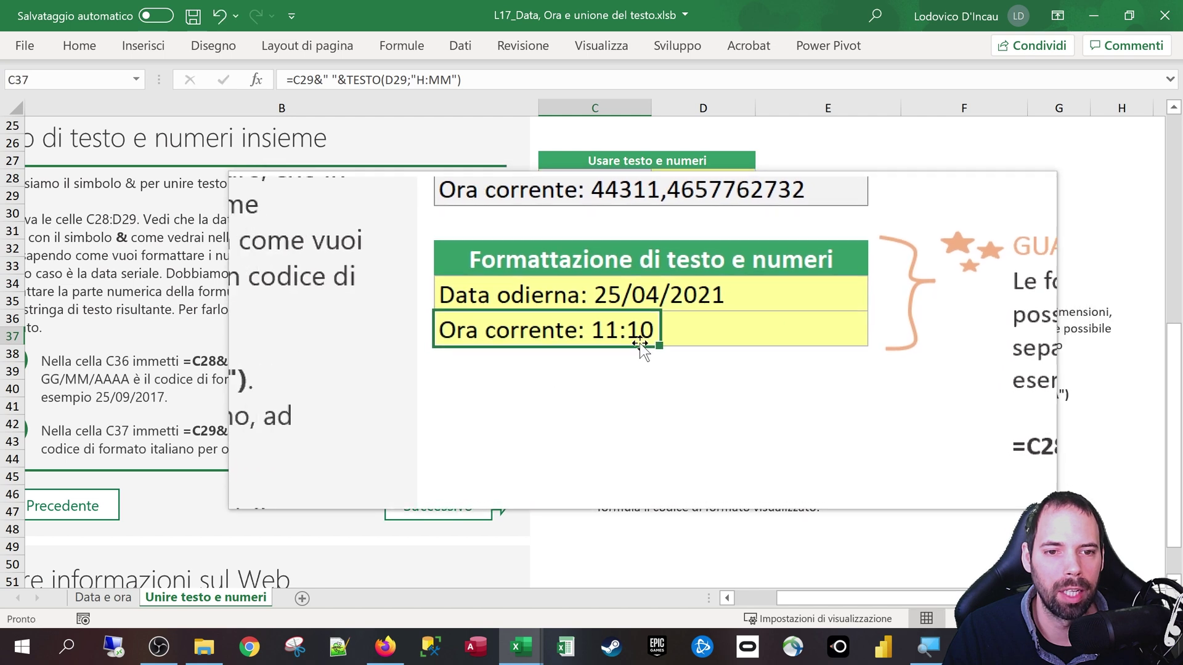
{"action": "double_click", "coordinate": [622, 339]}
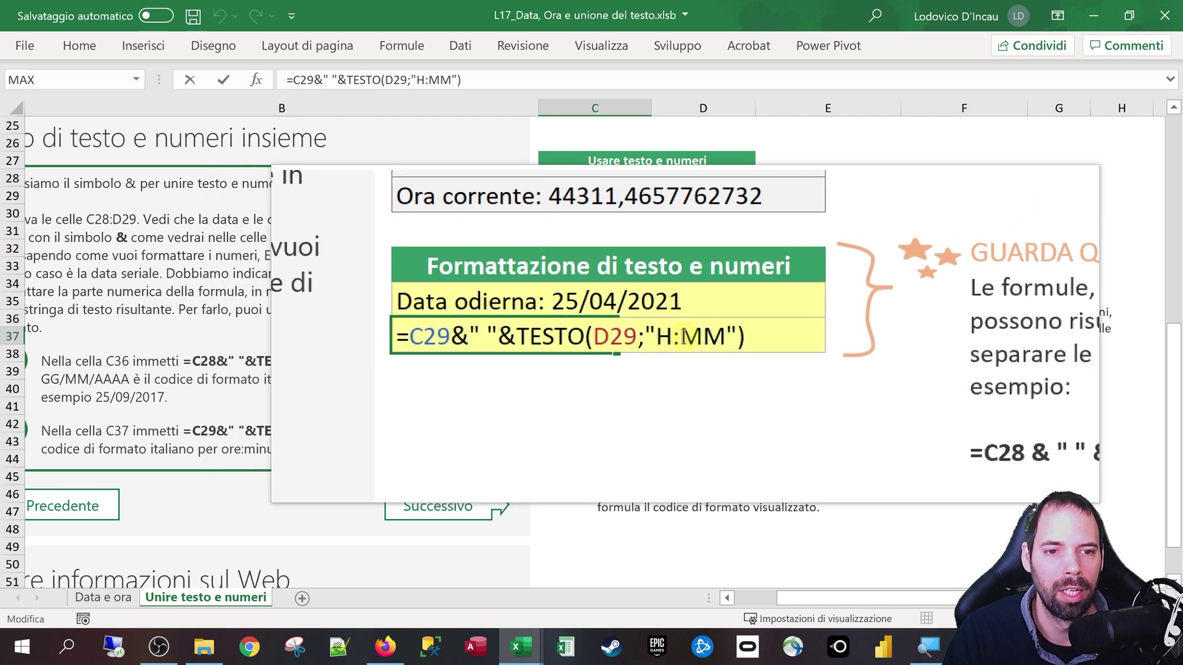
{"action": "left_click", "coordinate": [683, 339]}
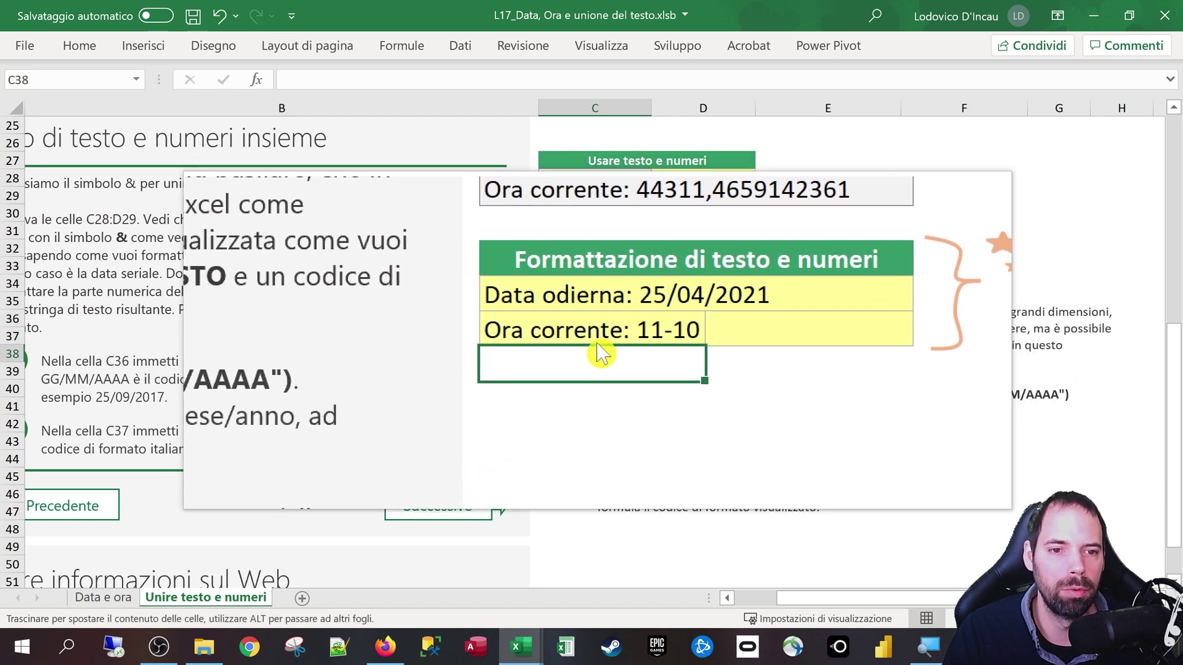
{"action": "left_click", "coordinate": [606, 337]}
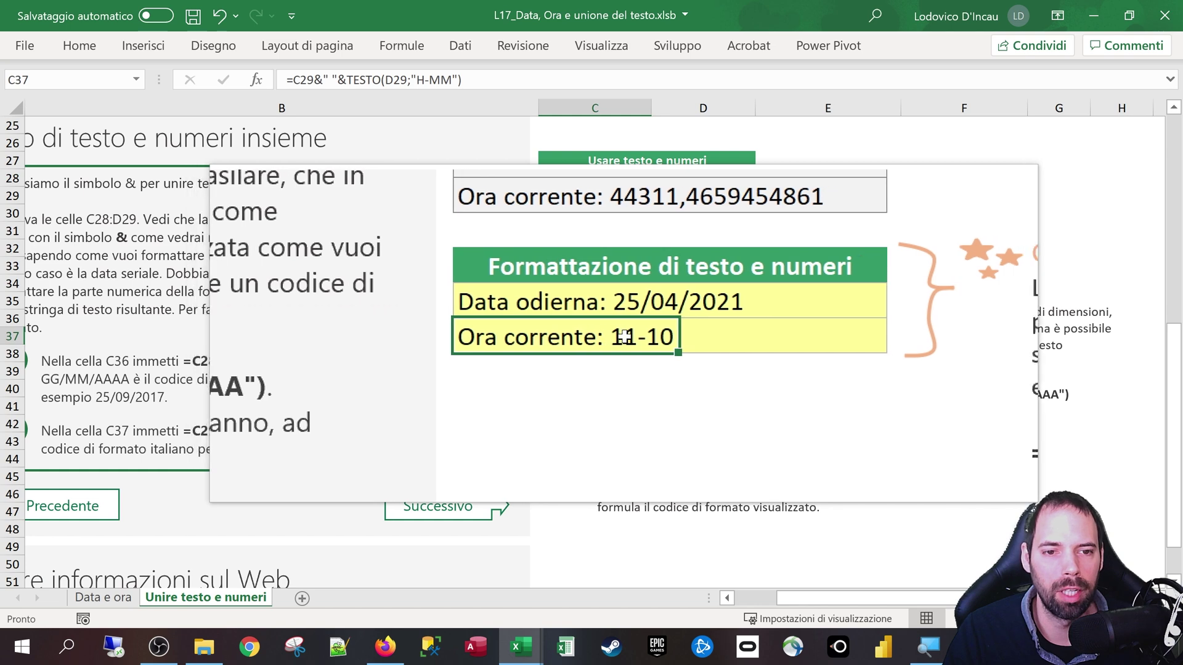
{"action": "double_click", "coordinate": [684, 338]}
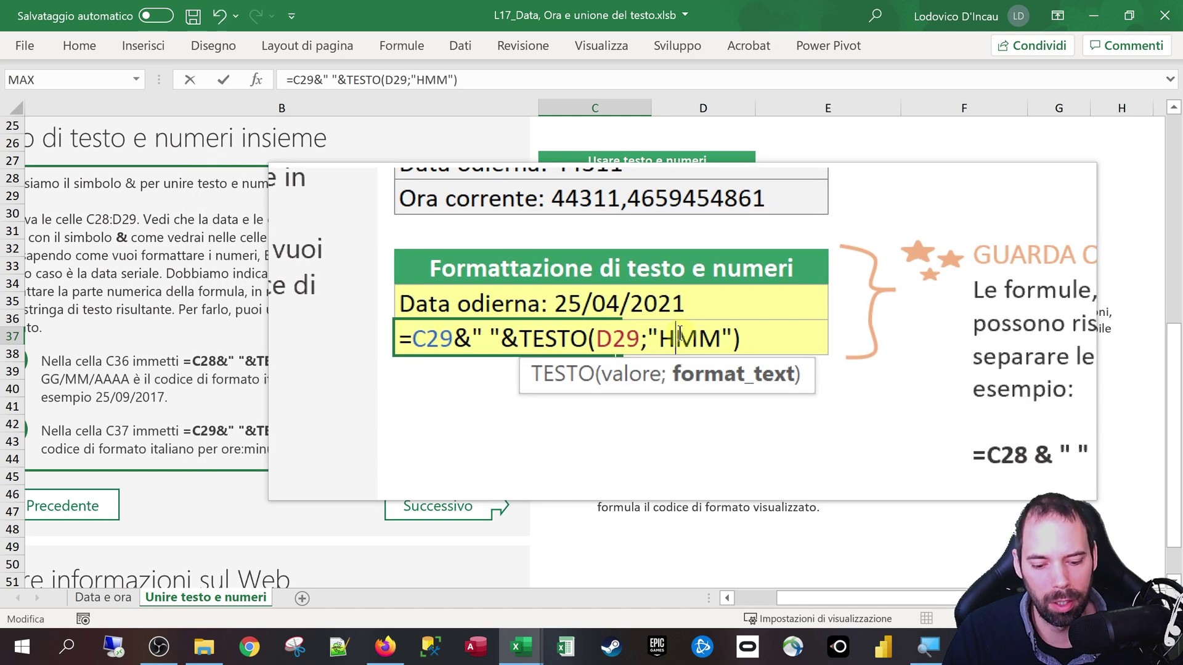
{"action": "type", "text": ":"}
{"action": "key", "text": "Return"}
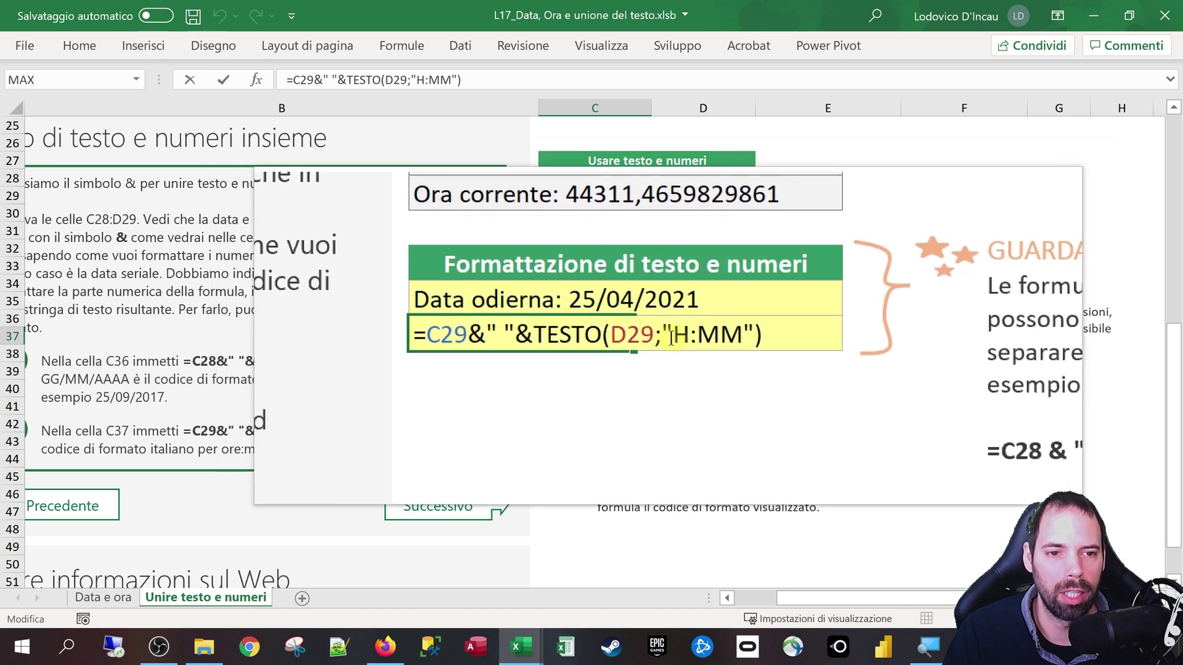
{"action": "left_click_drag", "start_coordinate": [636, 337], "coordinate": [706, 337]}
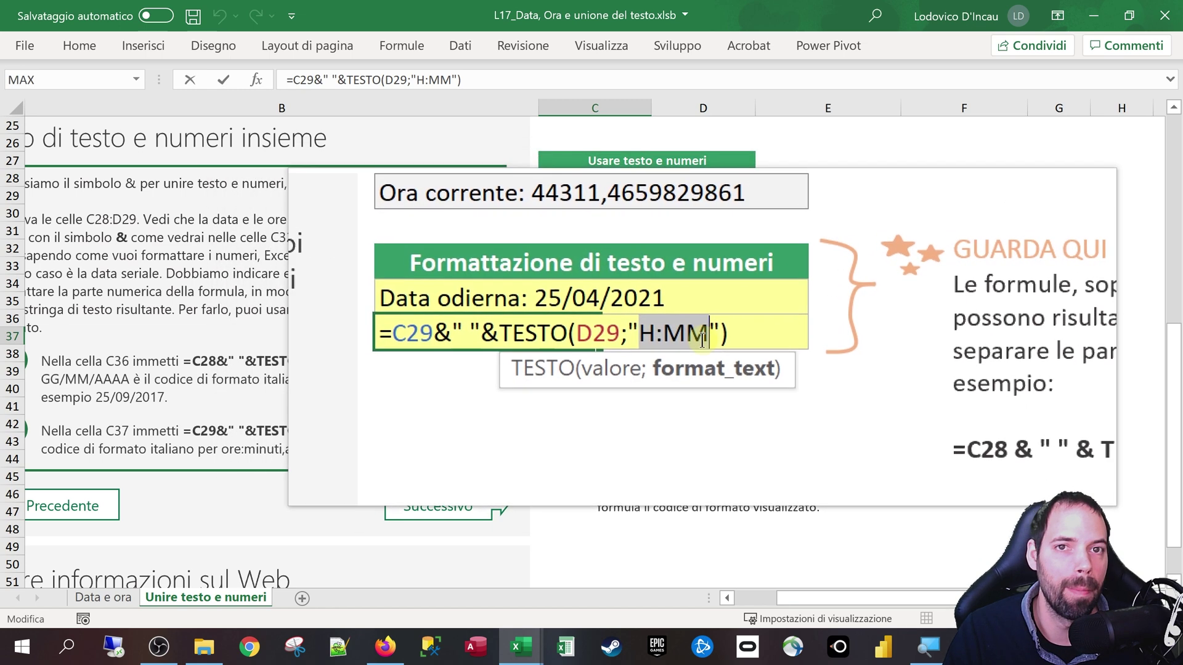
{"action": "key", "text": "Escape"}
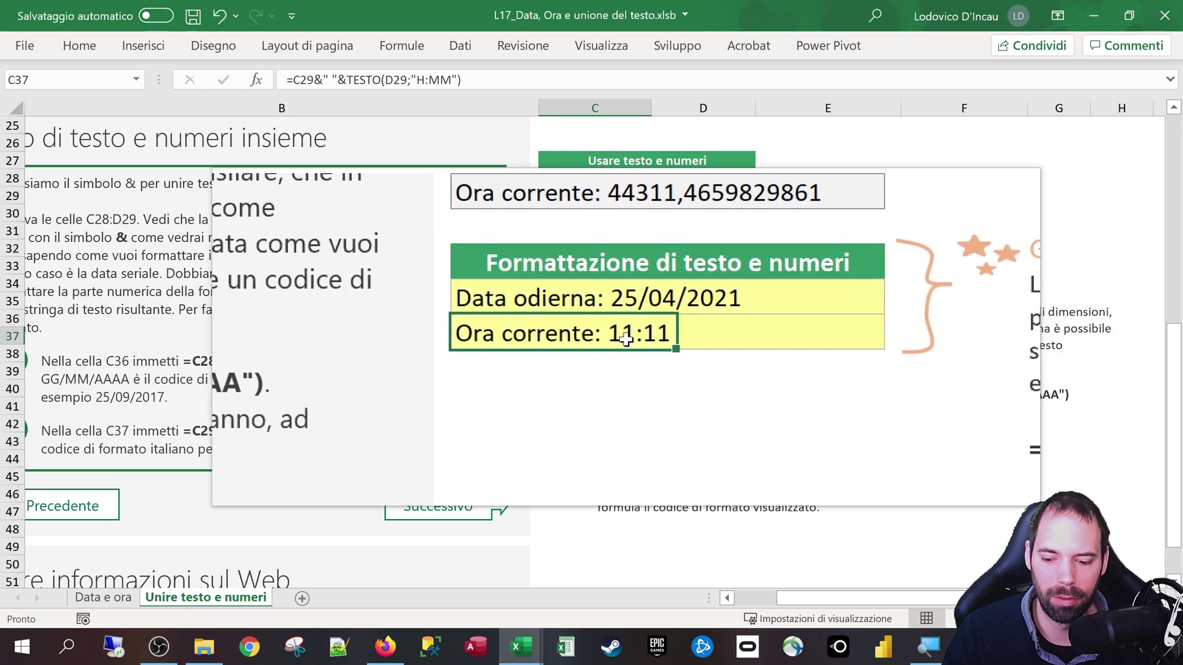
{"action": "right_click", "coordinate": [626, 339]}
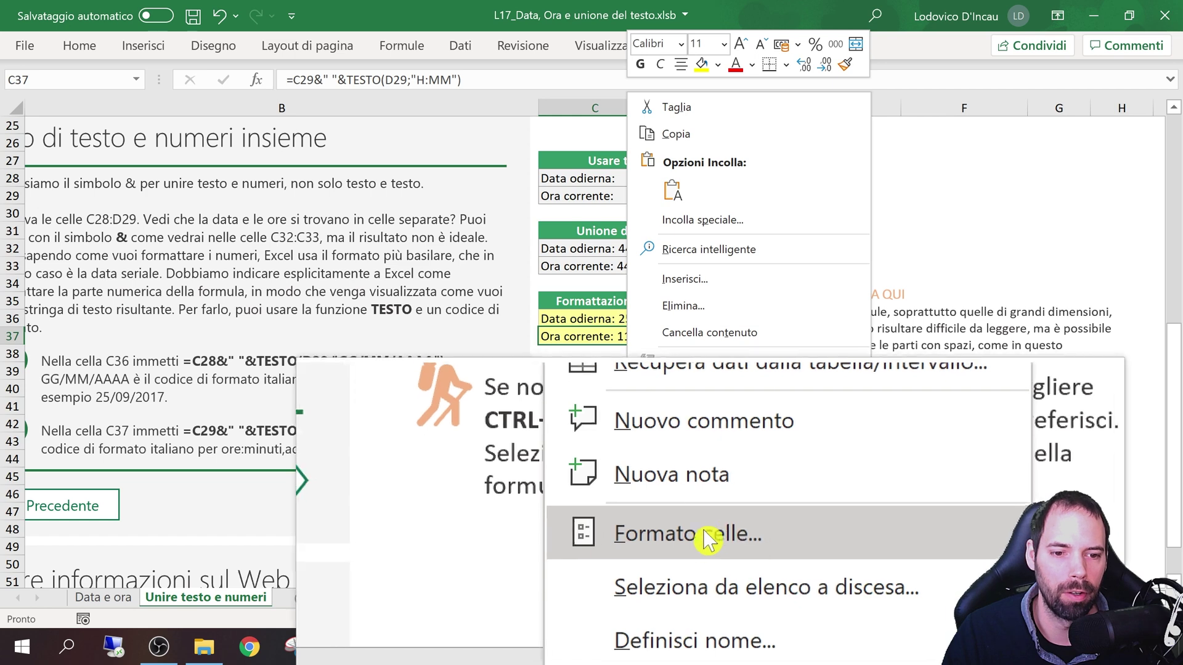
{"action": "left_click", "coordinate": [708, 533]}
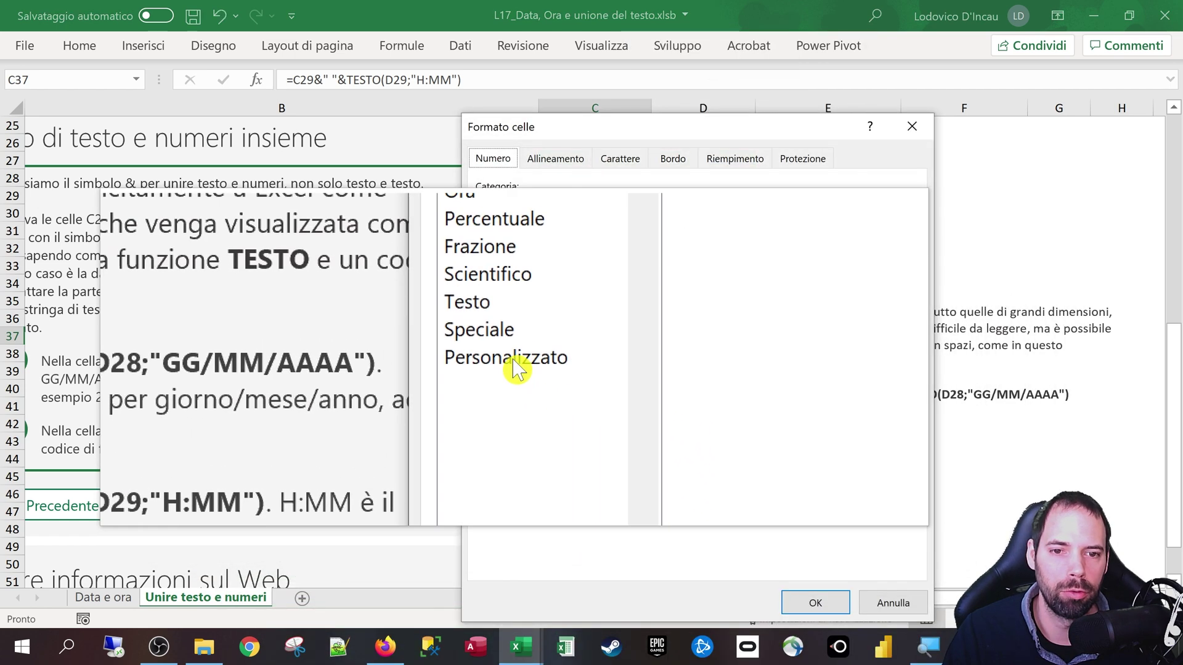
{"action": "left_click", "coordinate": [515, 359]}
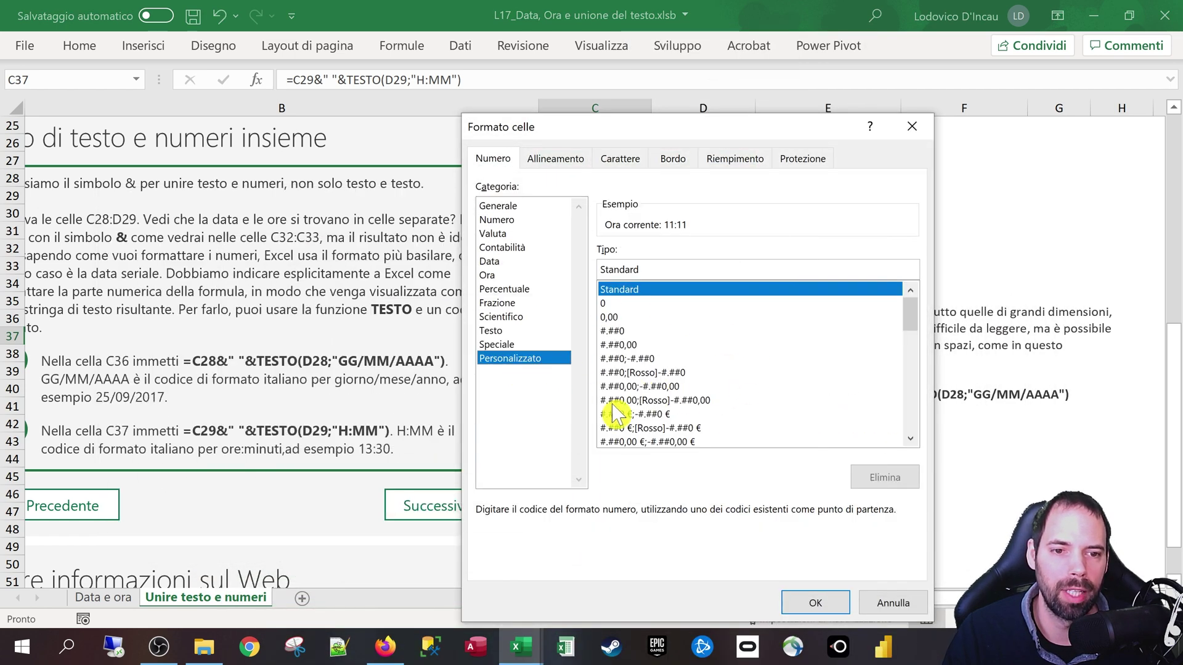
{"action": "left_click_drag", "start_coordinate": [914, 321], "coordinate": [920, 433]}
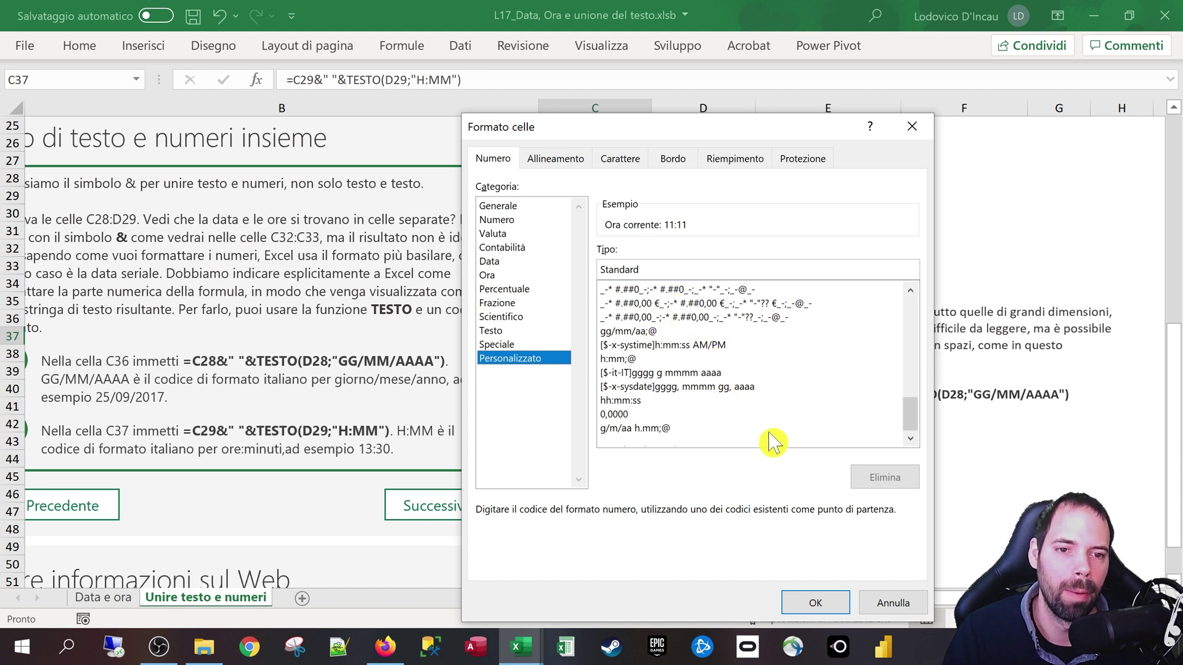
{"action": "left_click_drag", "start_coordinate": [916, 425], "coordinate": [911, 388]}
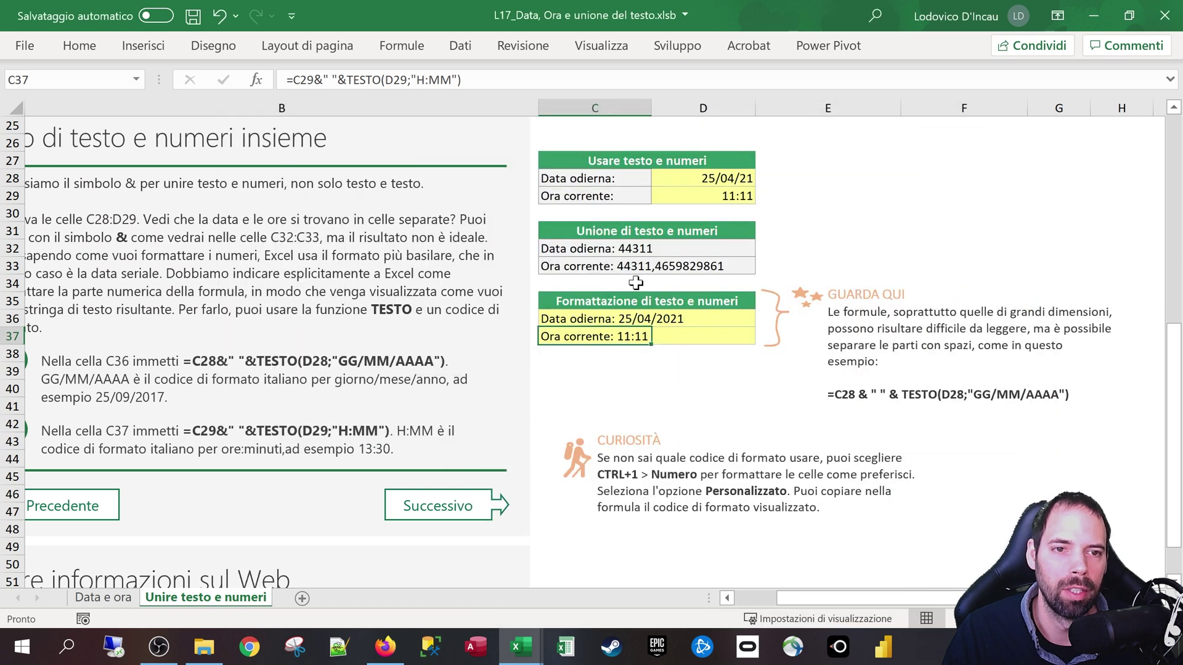
{"action": "scroll", "coordinate": [657, 269], "scroll_direction": "up", "scroll_amount": 1}
{"action": "left_click", "coordinate": [700, 233]}
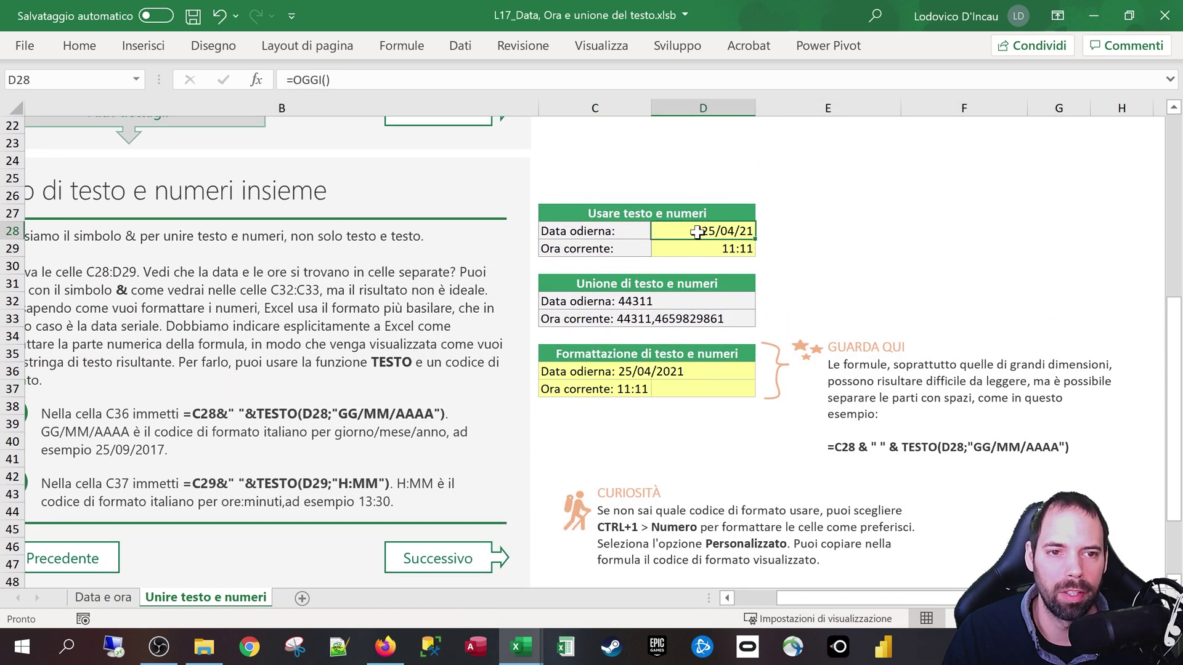
{"action": "right_click", "coordinate": [697, 231]}
{"action": "left_click", "coordinate": [759, 531]}
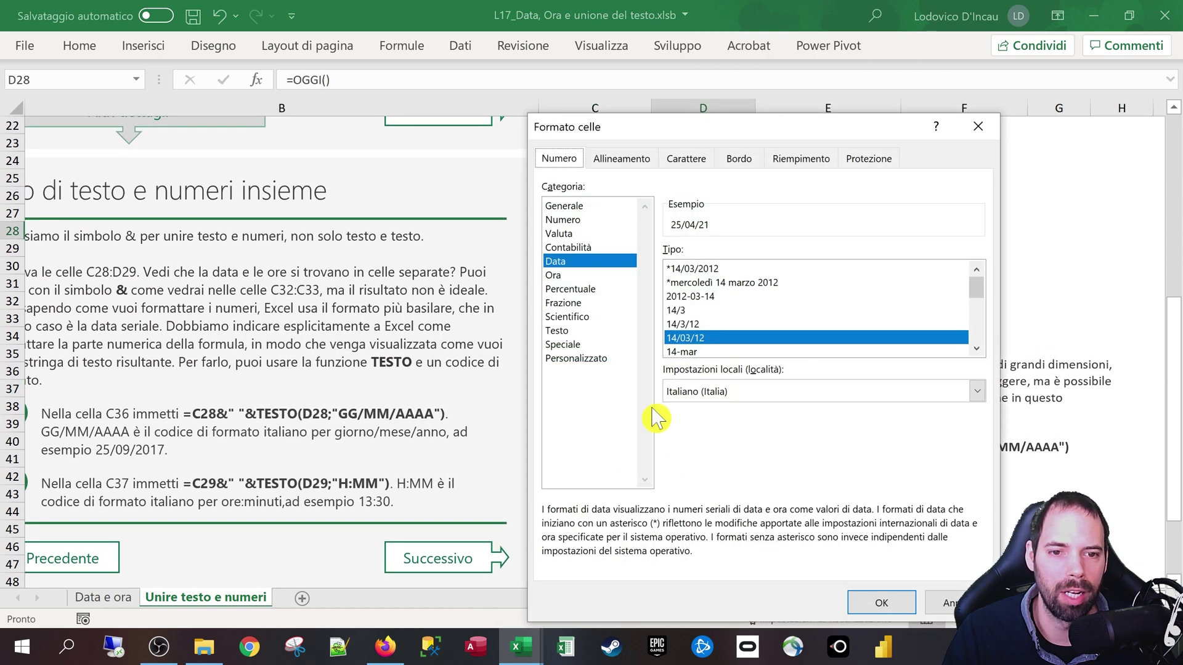
{"action": "left_click", "coordinate": [585, 359]}
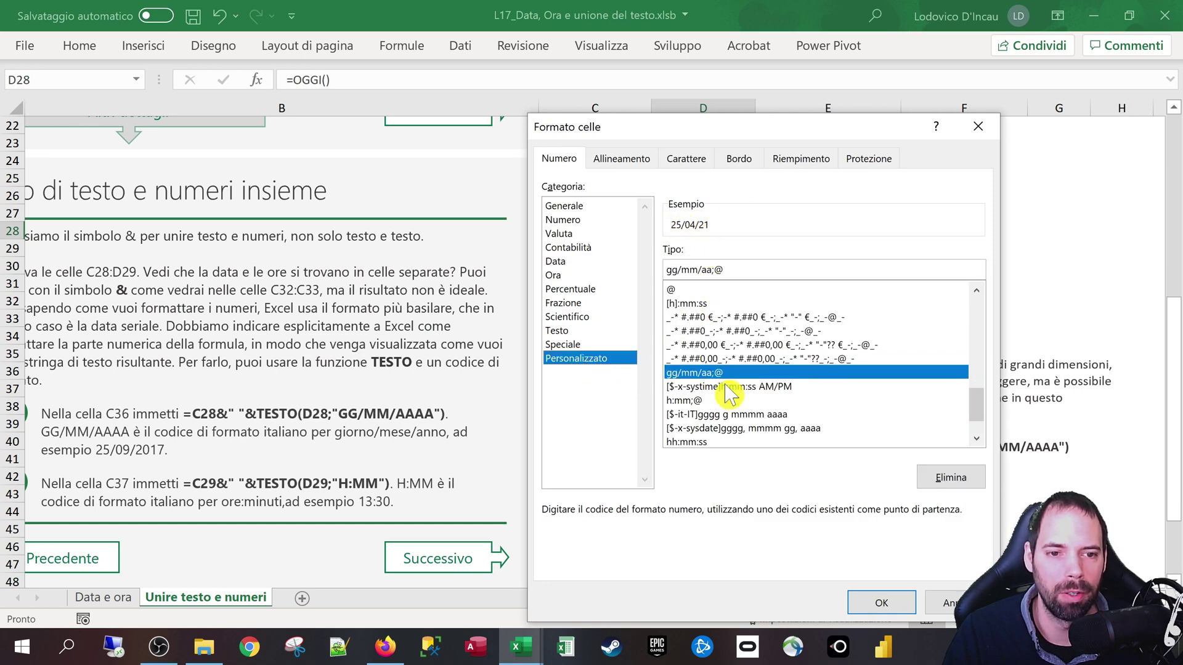
{"action": "left_click", "coordinate": [705, 304]}
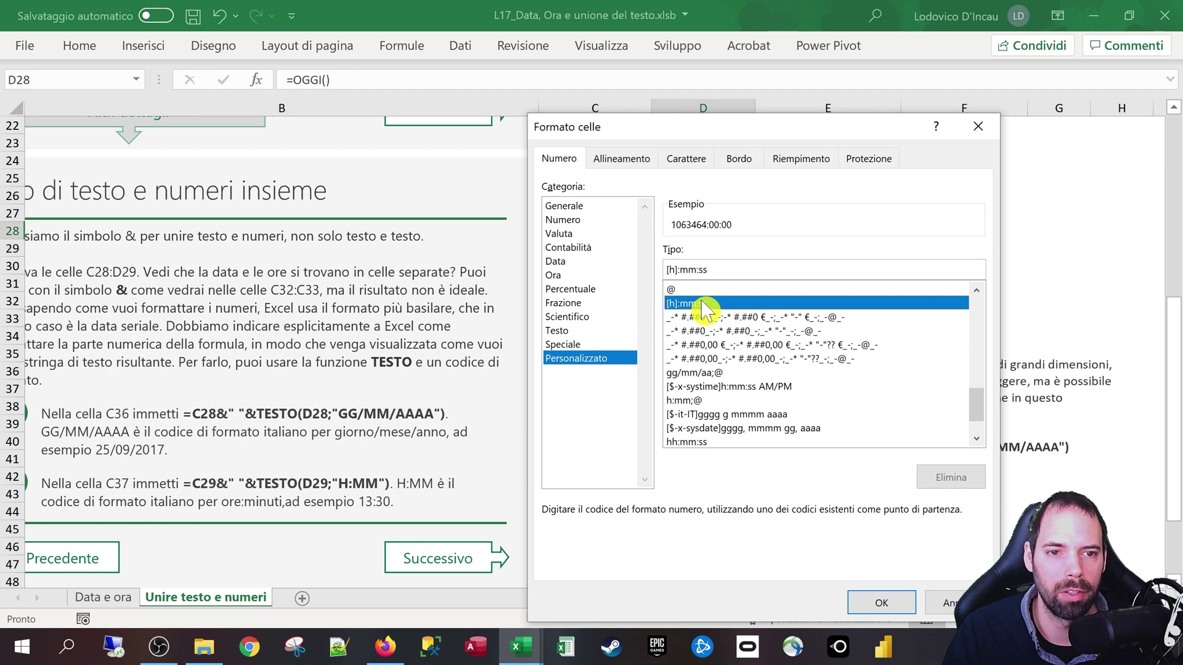
{"action": "left_click", "coordinate": [704, 401]}
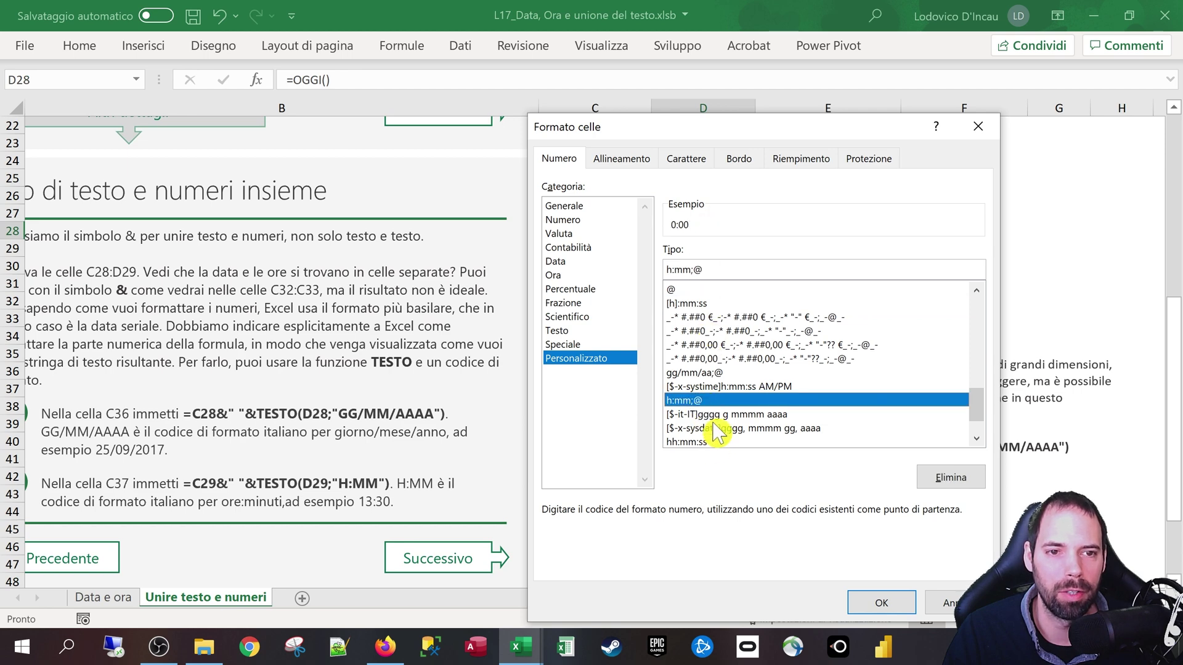
{"action": "scroll", "coordinate": [716, 431], "scroll_direction": "down", "scroll_amount": 1}
{"action": "scroll", "coordinate": [707, 423], "scroll_direction": "up", "scroll_amount": 2}
{"action": "scroll", "coordinate": [712, 400], "scroll_direction": "up", "scroll_amount": 3}
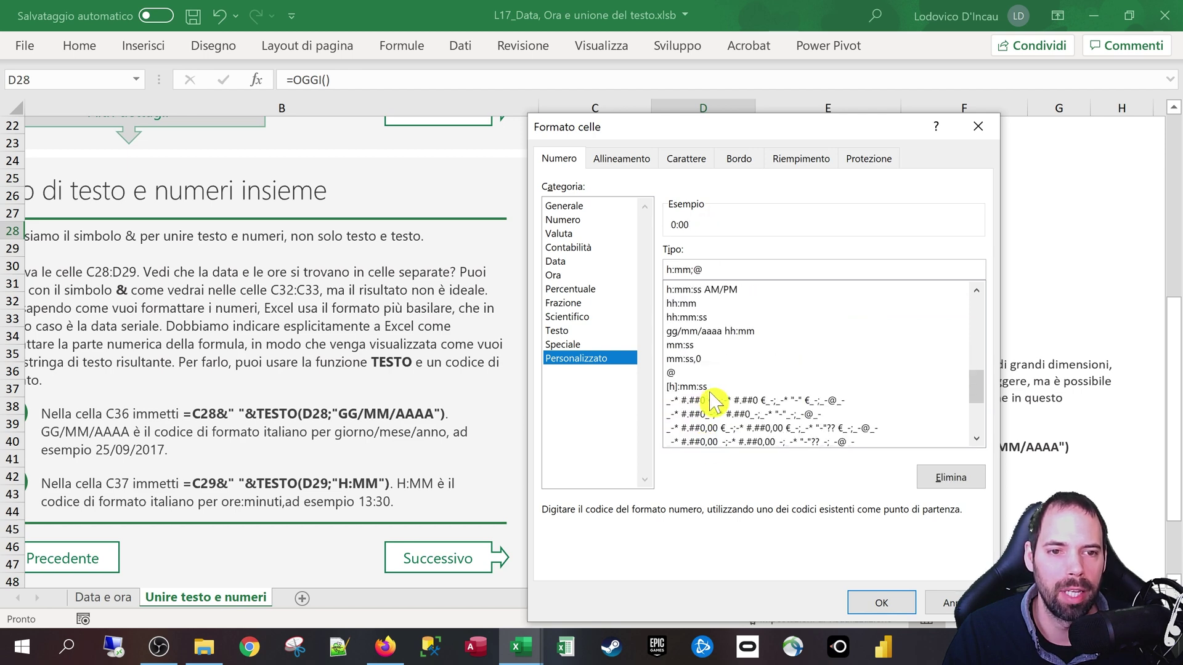
{"action": "scroll", "coordinate": [714, 397], "scroll_direction": "up", "scroll_amount": 3}
{"action": "scroll", "coordinate": [715, 395], "scroll_direction": "up", "scroll_amount": 2}
{"action": "scroll", "coordinate": [714, 395], "scroll_direction": "down", "scroll_amount": 3}
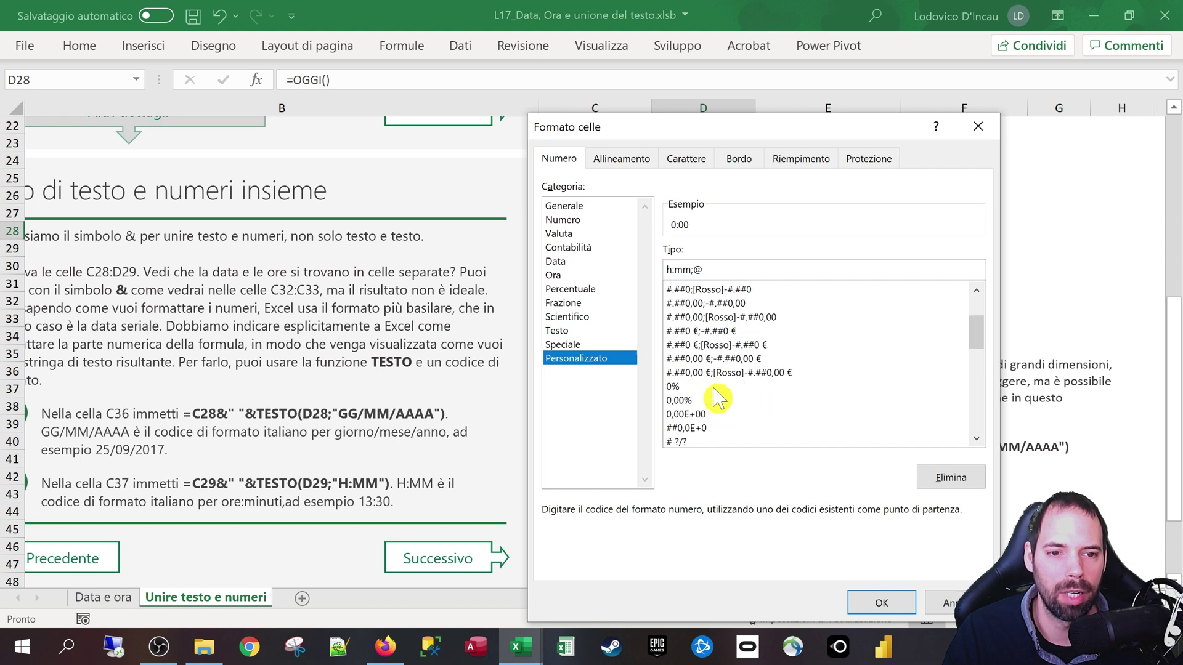
{"action": "scroll", "coordinate": [718, 414], "scroll_direction": "down", "scroll_amount": 1}
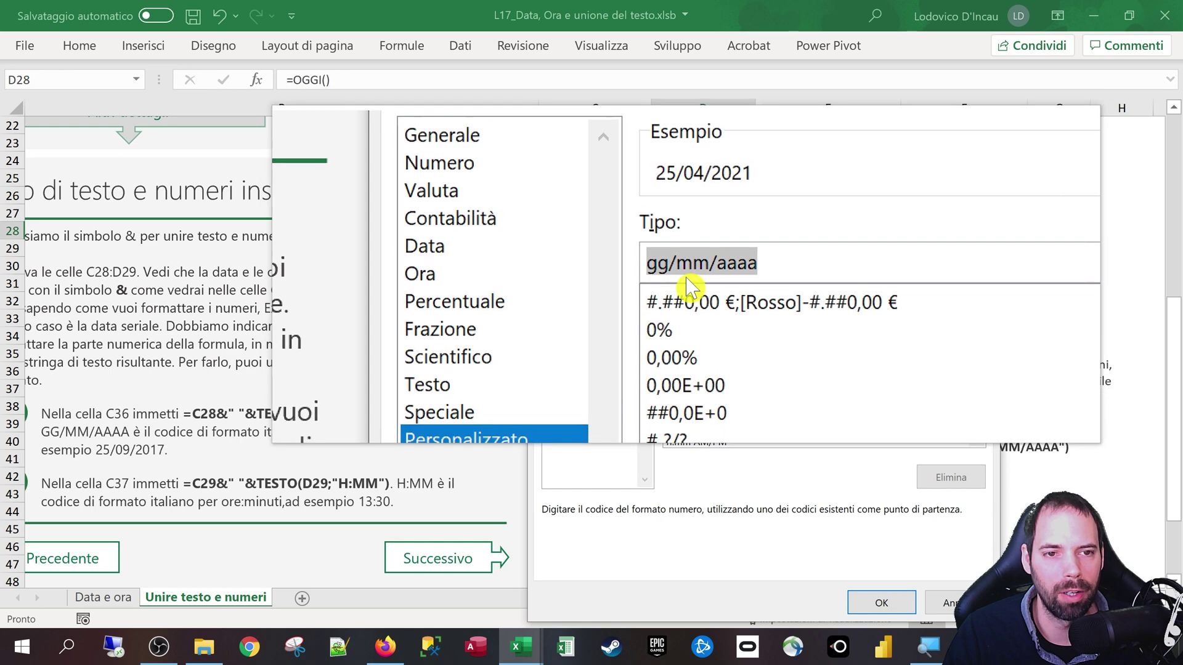
{"action": "left_click", "coordinate": [941, 607]}
{"action": "left_click", "coordinate": [550, 373]}
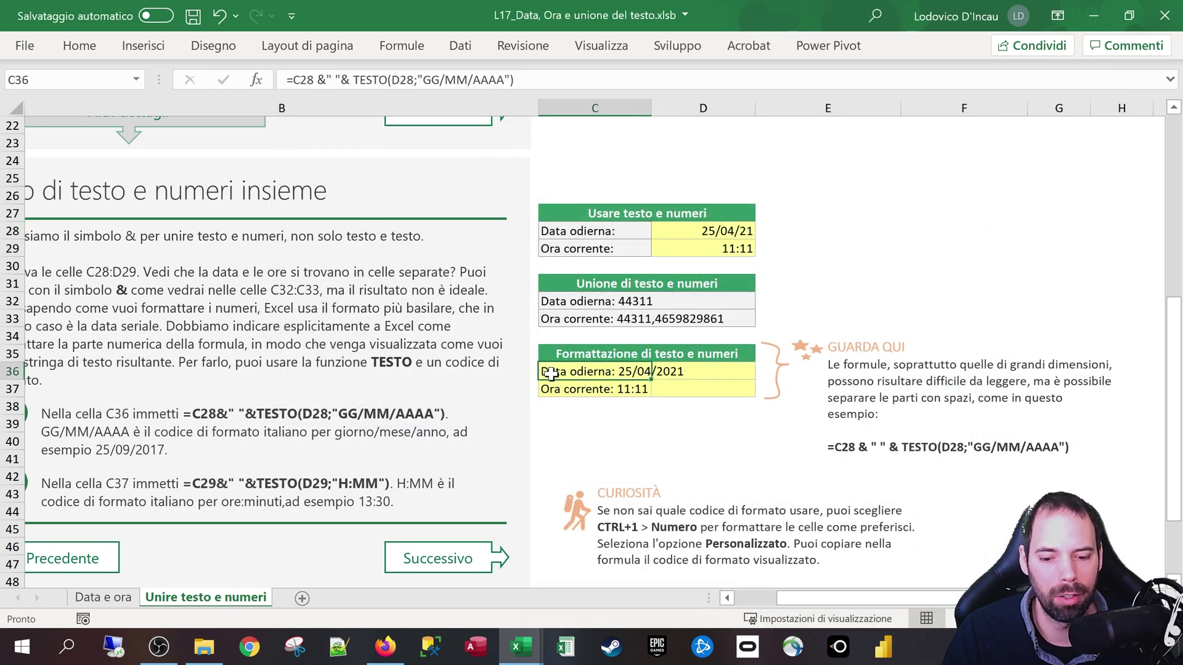
{"action": "key", "text": "F2"}
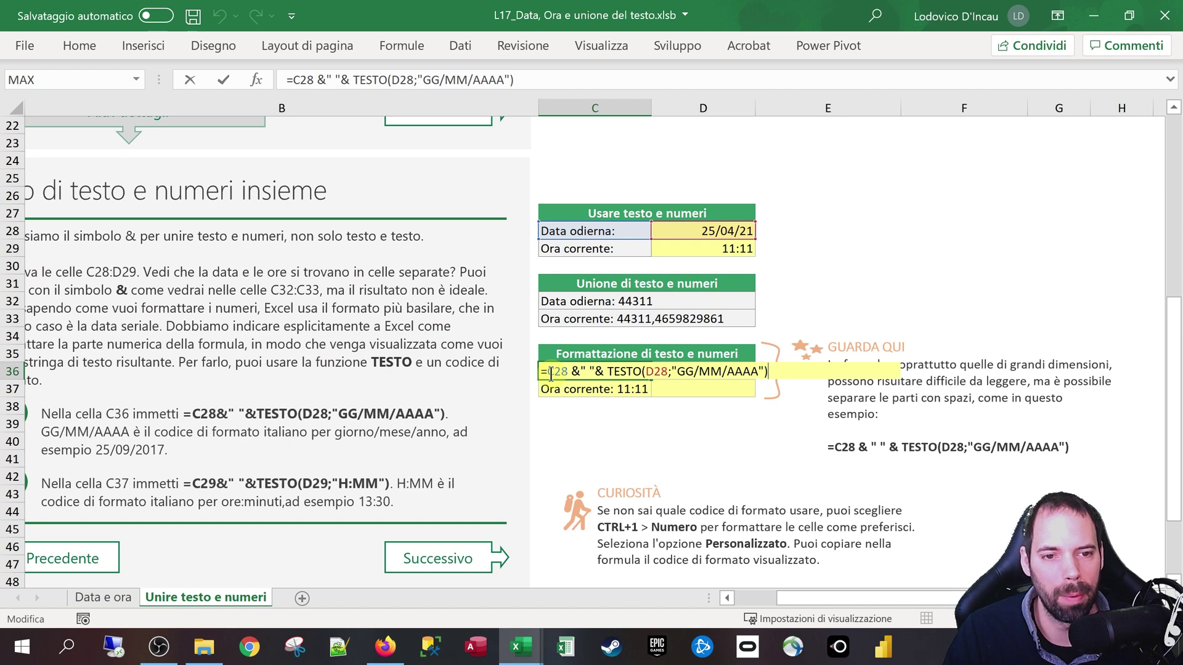
{"action": "mouse_move", "coordinate": [677, 371]}
{"action": "left_mouse_down"}
{"action": "mouse_move", "coordinate": [815, 371]}
{"action": "mouse_move", "coordinate": [677, 373]}
{"action": "left_mouse_up"}
{"action": "type", "text": "gg/mm/aaaa"}
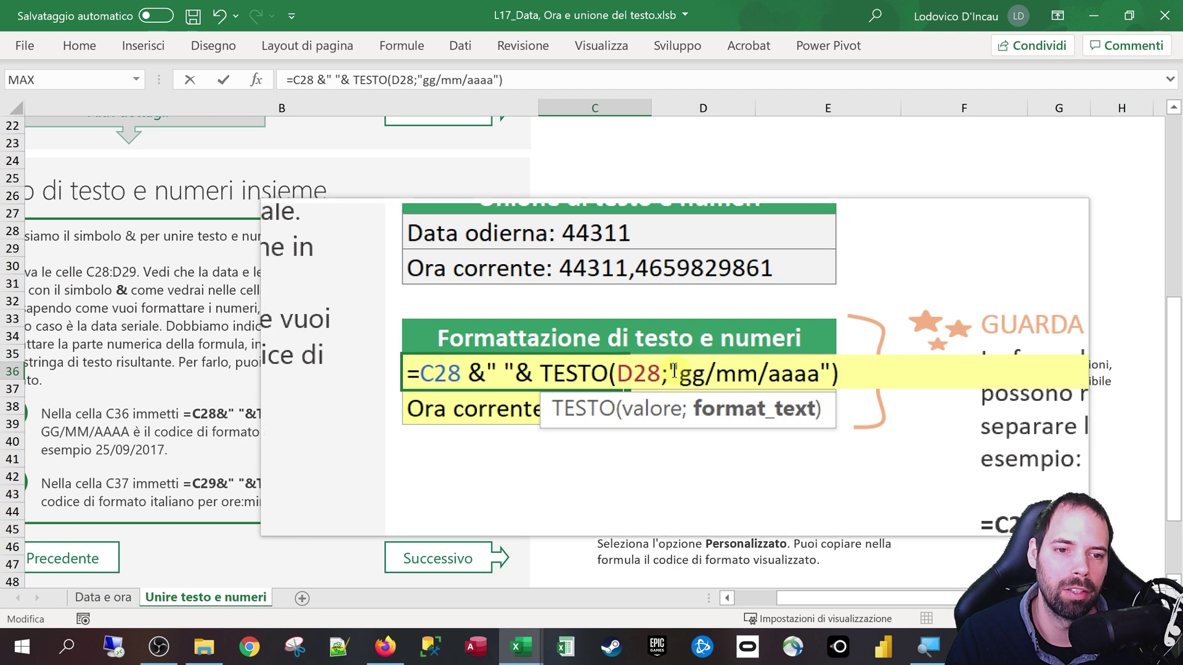
{"action": "left_click_drag", "start_coordinate": [681, 370], "coordinate": [741, 376]}
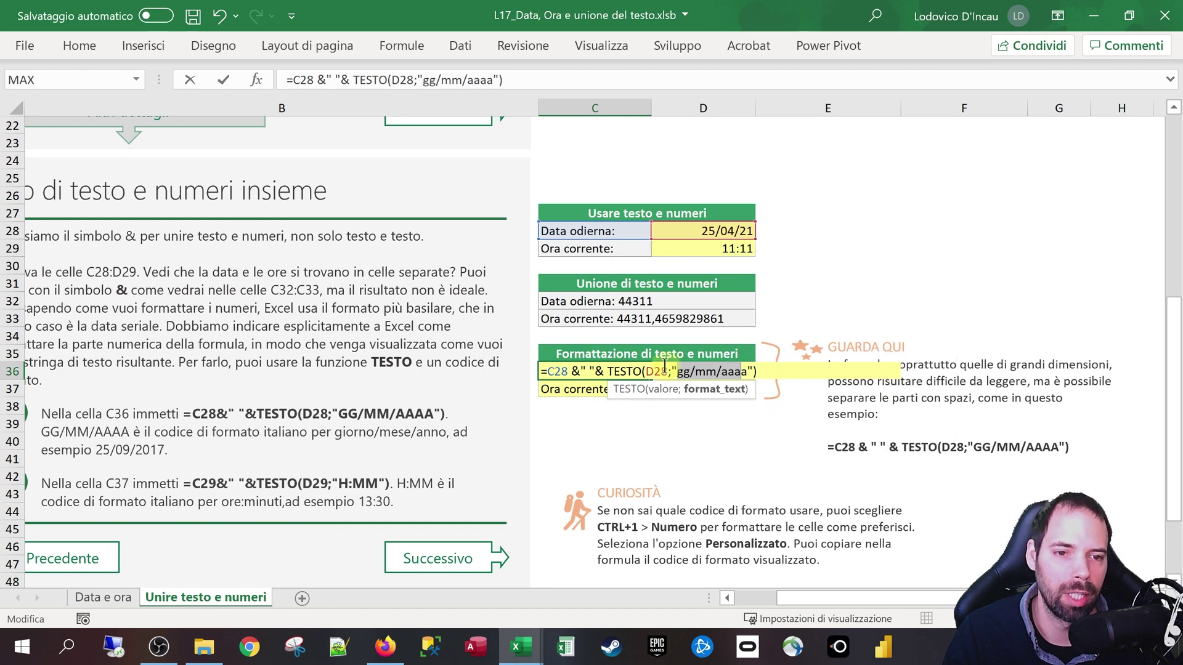
{"action": "right_click", "coordinate": [623, 302]}
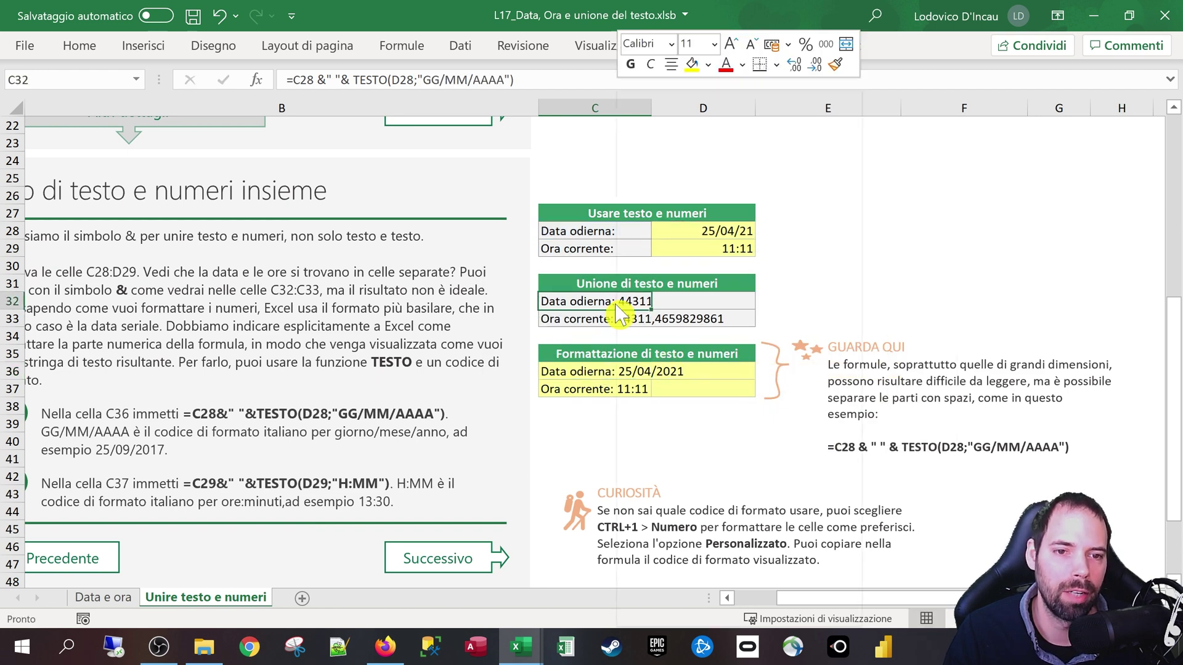
{"action": "left_click", "coordinate": [668, 528]}
{"action": "left_click", "coordinate": [516, 358]}
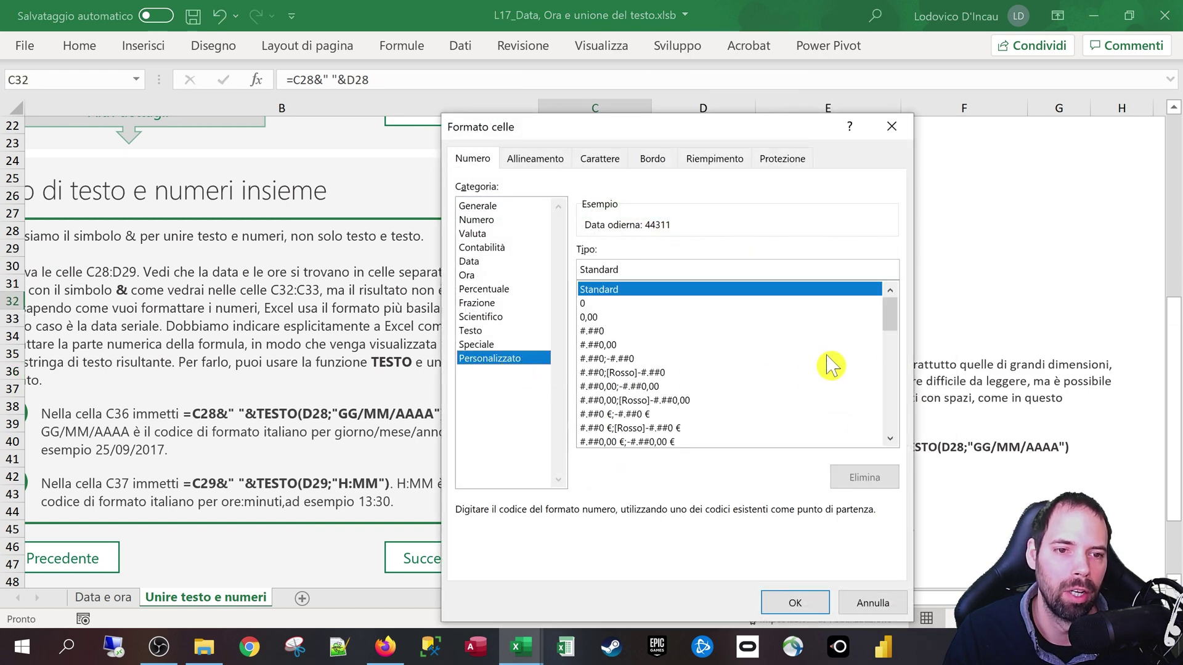
{"action": "mouse_move", "coordinate": [890, 320]}
{"action": "left_mouse_down"}
{"action": "mouse_move", "coordinate": [889, 413]}
{"action": "mouse_move", "coordinate": [895, 363]}
{"action": "left_mouse_up"}
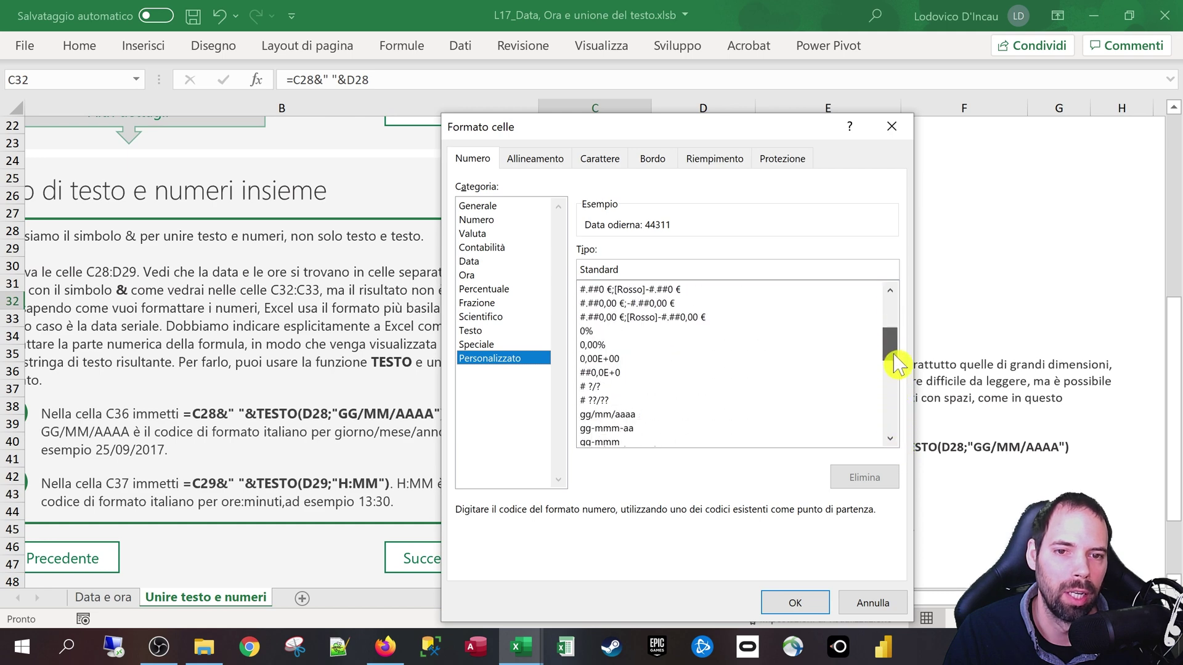
{"action": "left_click", "coordinate": [493, 302]}
{"action": "left_click", "coordinate": [483, 275]}
{"action": "left_click", "coordinate": [490, 248]}
{"action": "left_click", "coordinate": [487, 220]}
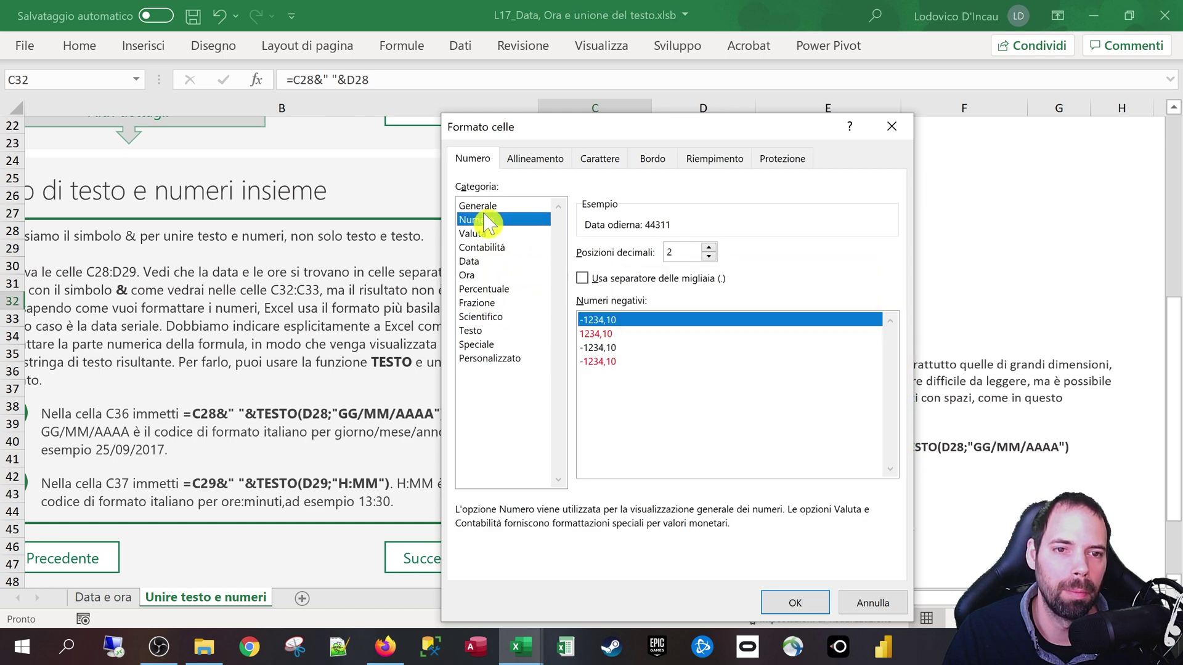
{"action": "left_click", "coordinate": [482, 345]}
{"action": "left_click", "coordinate": [495, 360]}
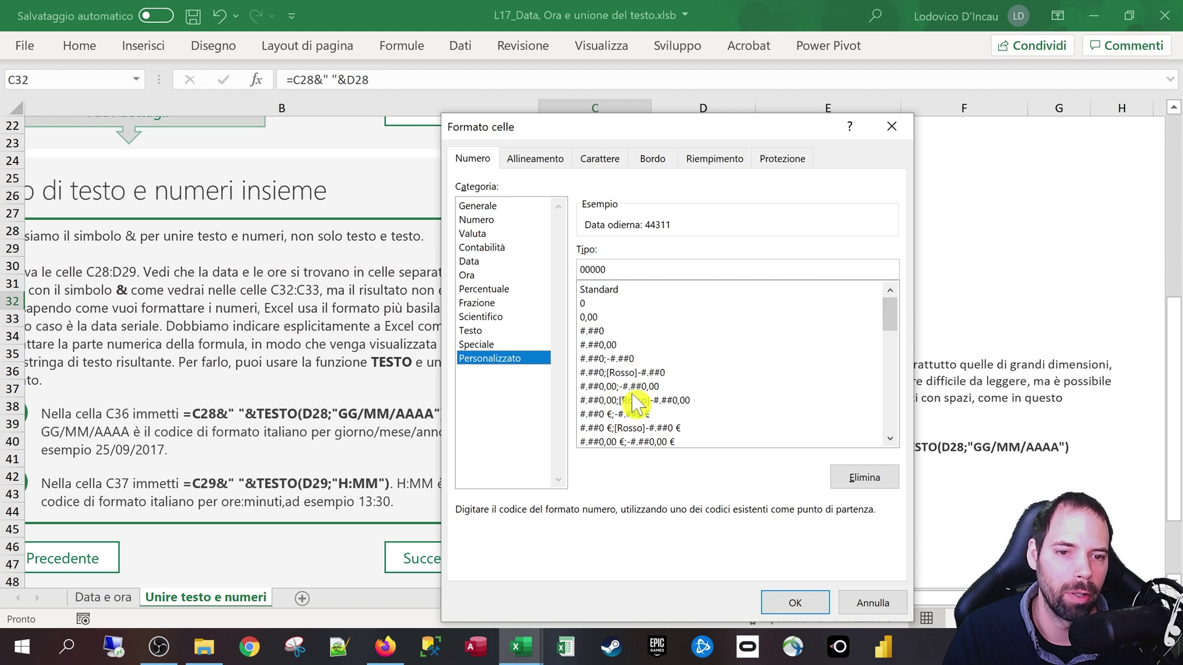
{"action": "left_click_drag", "start_coordinate": [889, 313], "coordinate": [889, 376]}
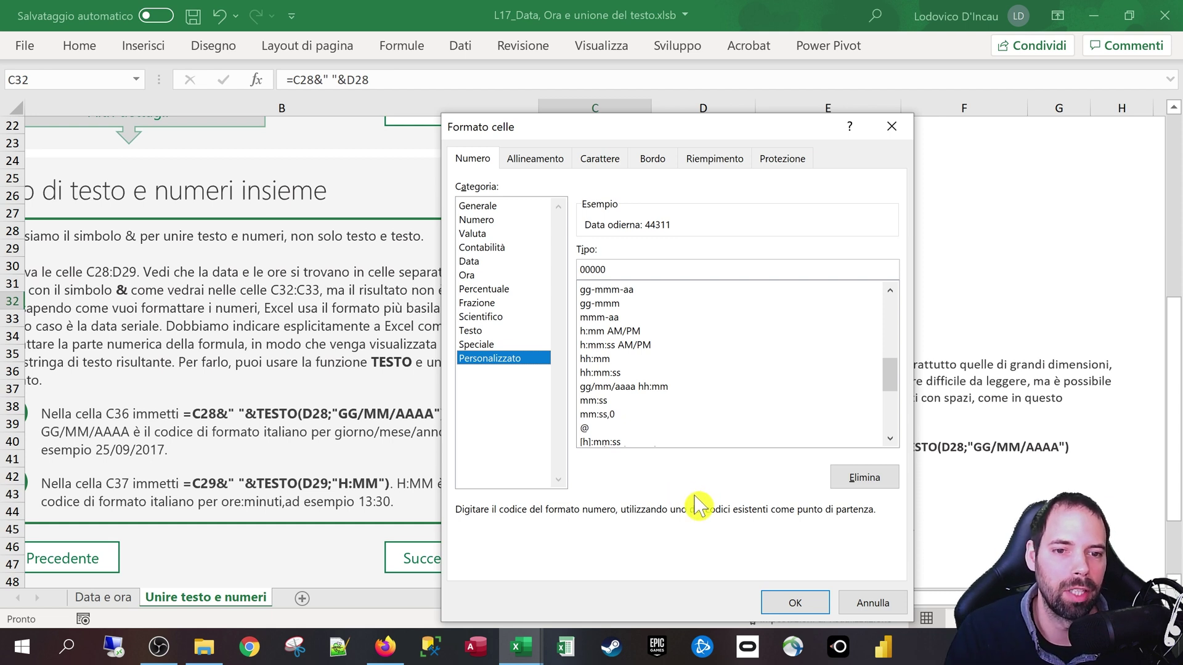
{"action": "left_click", "coordinate": [873, 603]}
{"action": "left_click", "coordinate": [598, 381]}
{"action": "scroll", "coordinate": [598, 382], "scroll_direction": "down", "scroll_amount": 4}
Scroll back up to the names table and select the Nome header in C2
{"action": "scroll", "coordinate": [601, 394], "scroll_direction": "up", "scroll_amount": 5}
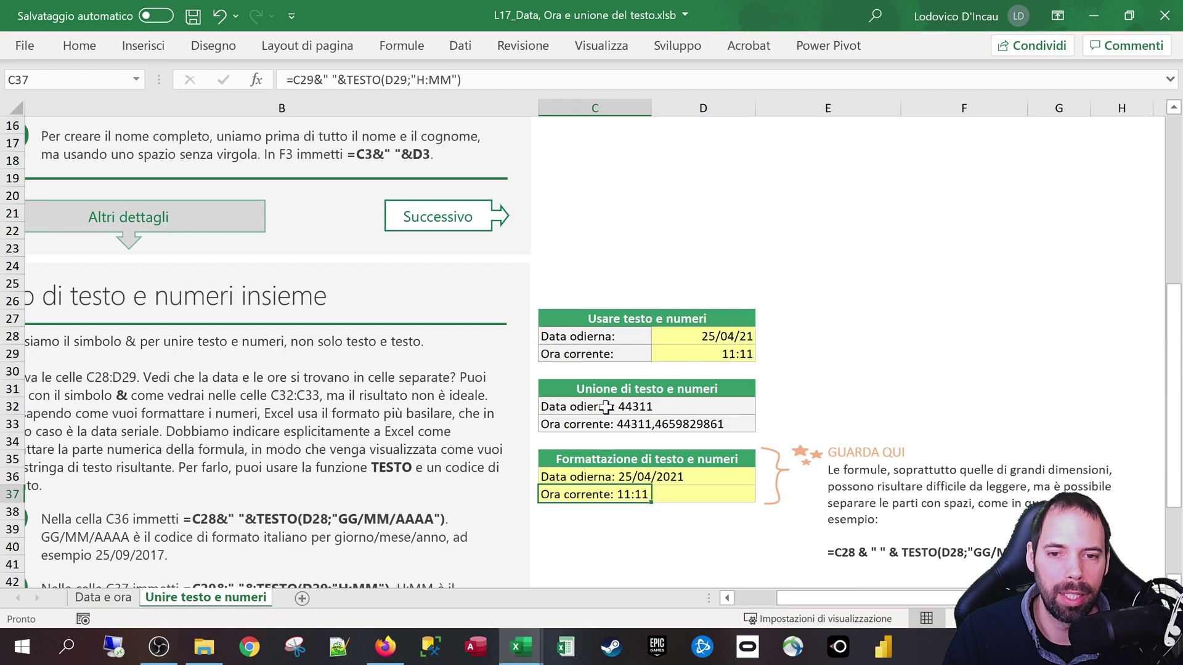
{"action": "scroll", "coordinate": [605, 405], "scroll_direction": "up", "scroll_amount": 7}
{"action": "left_click", "coordinate": [589, 199]}
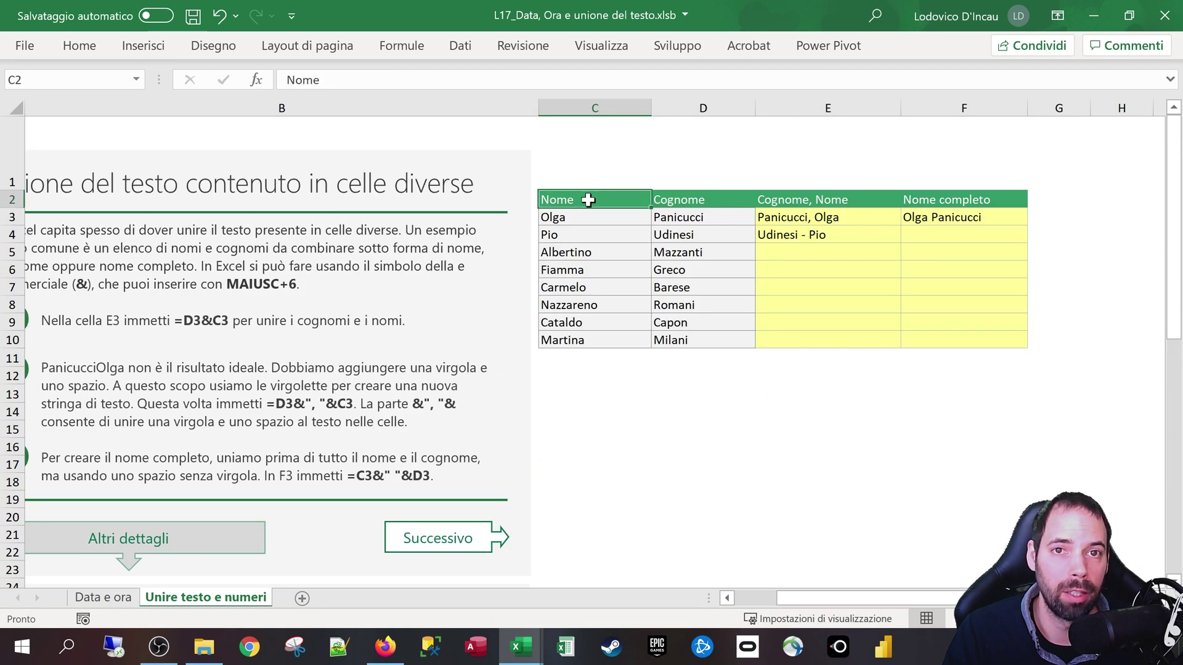